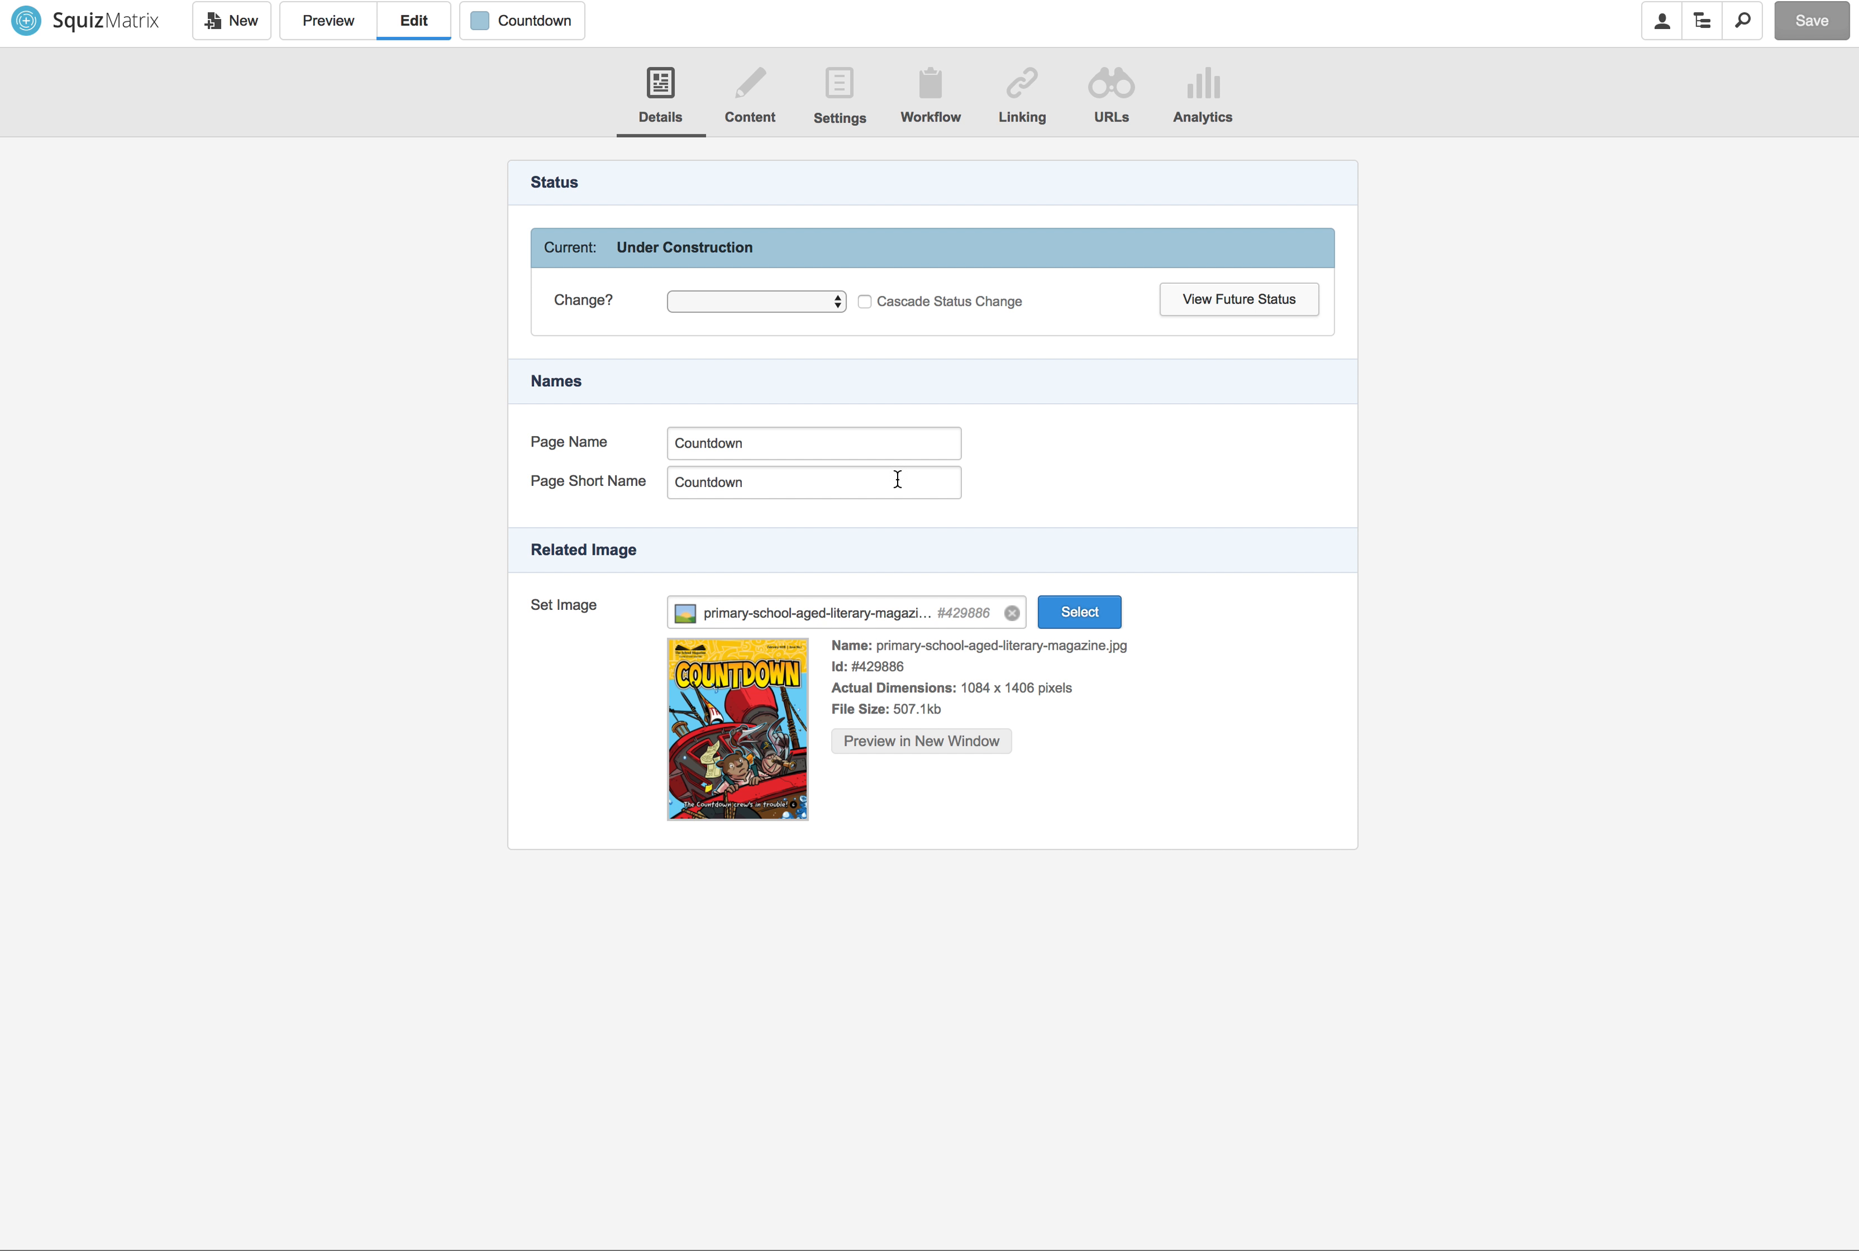
# Step: Open the Countdown page's content for editing and examine the matching introductory paragraph on the live Countdown page
pyautogui.click(750, 100)
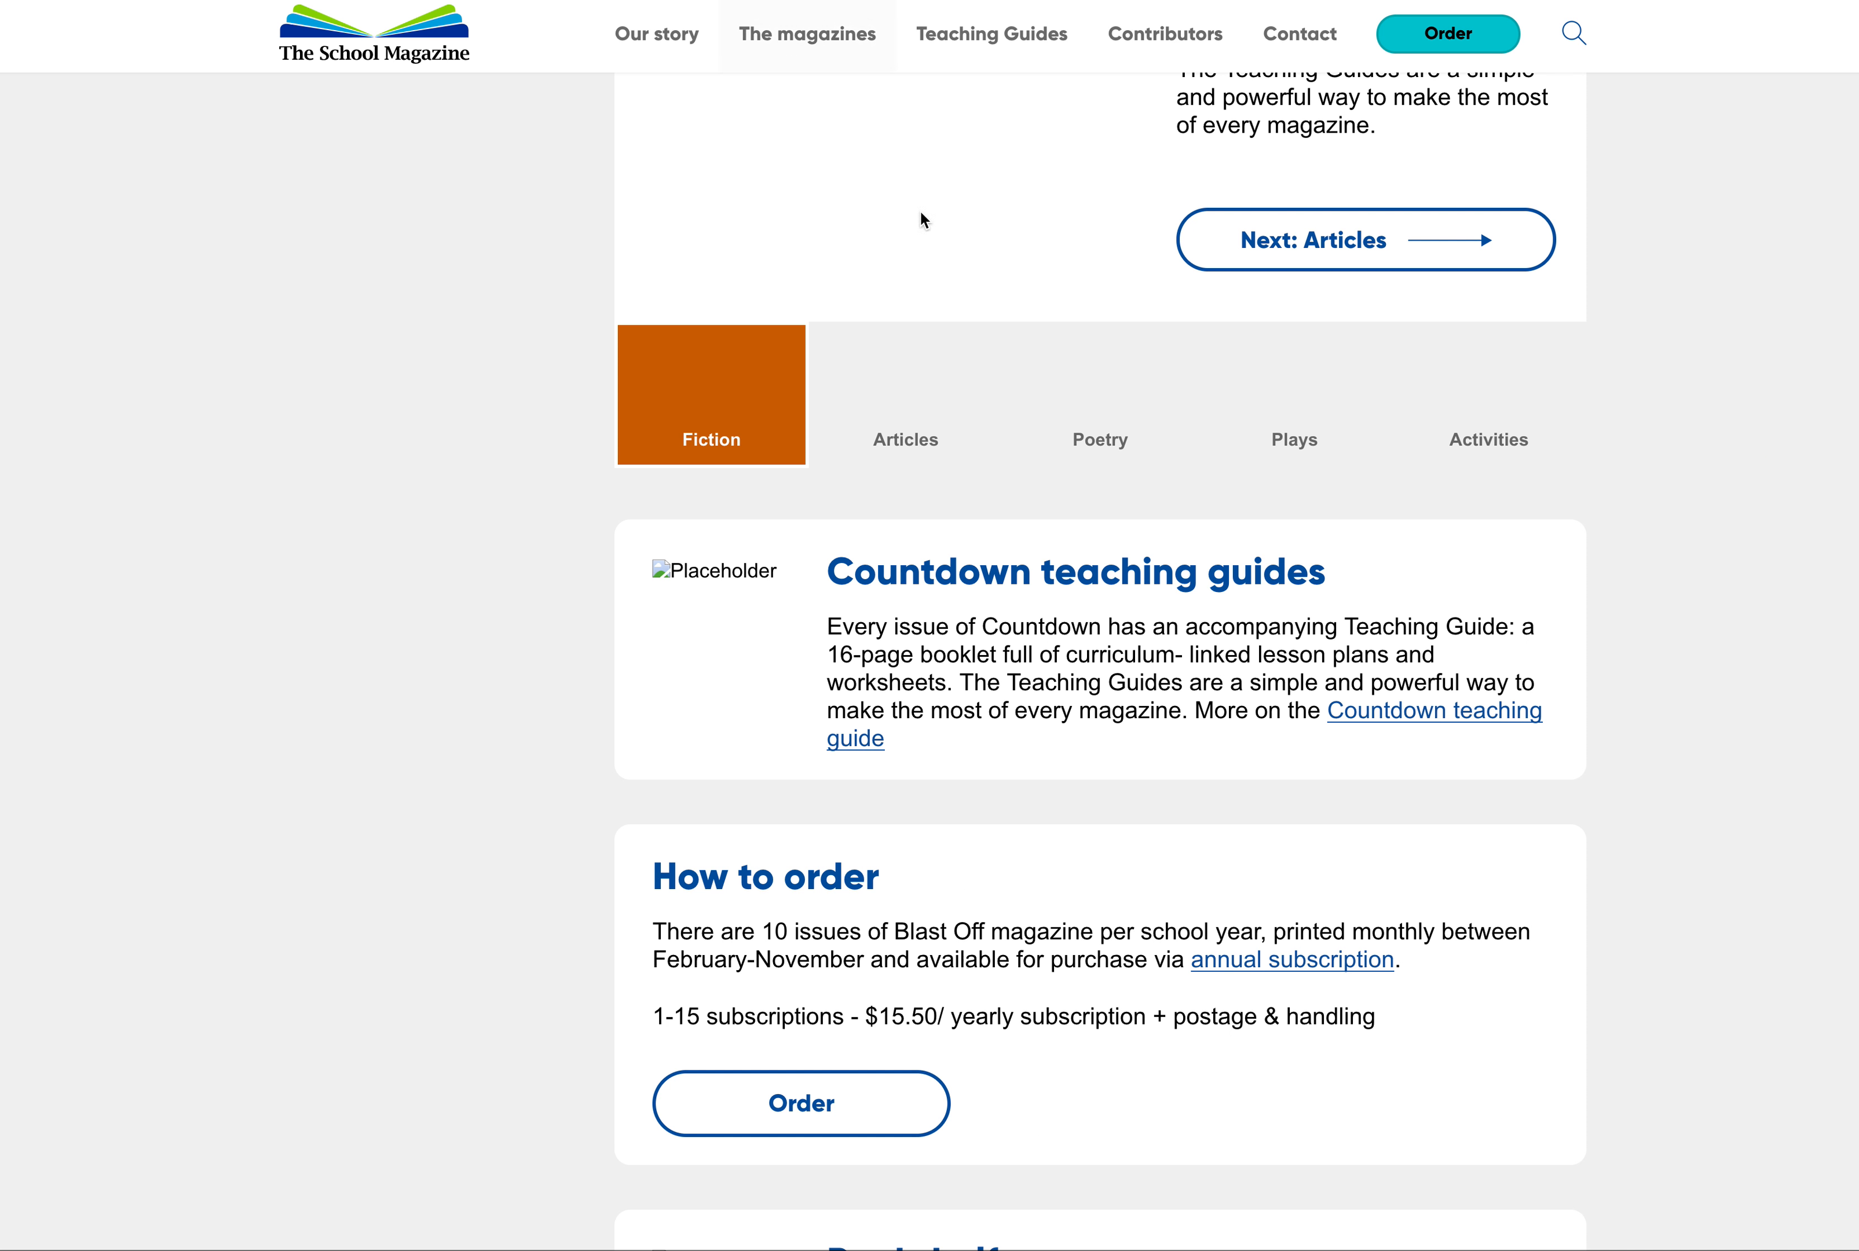
pyautogui.scroll(6, 973, 330)
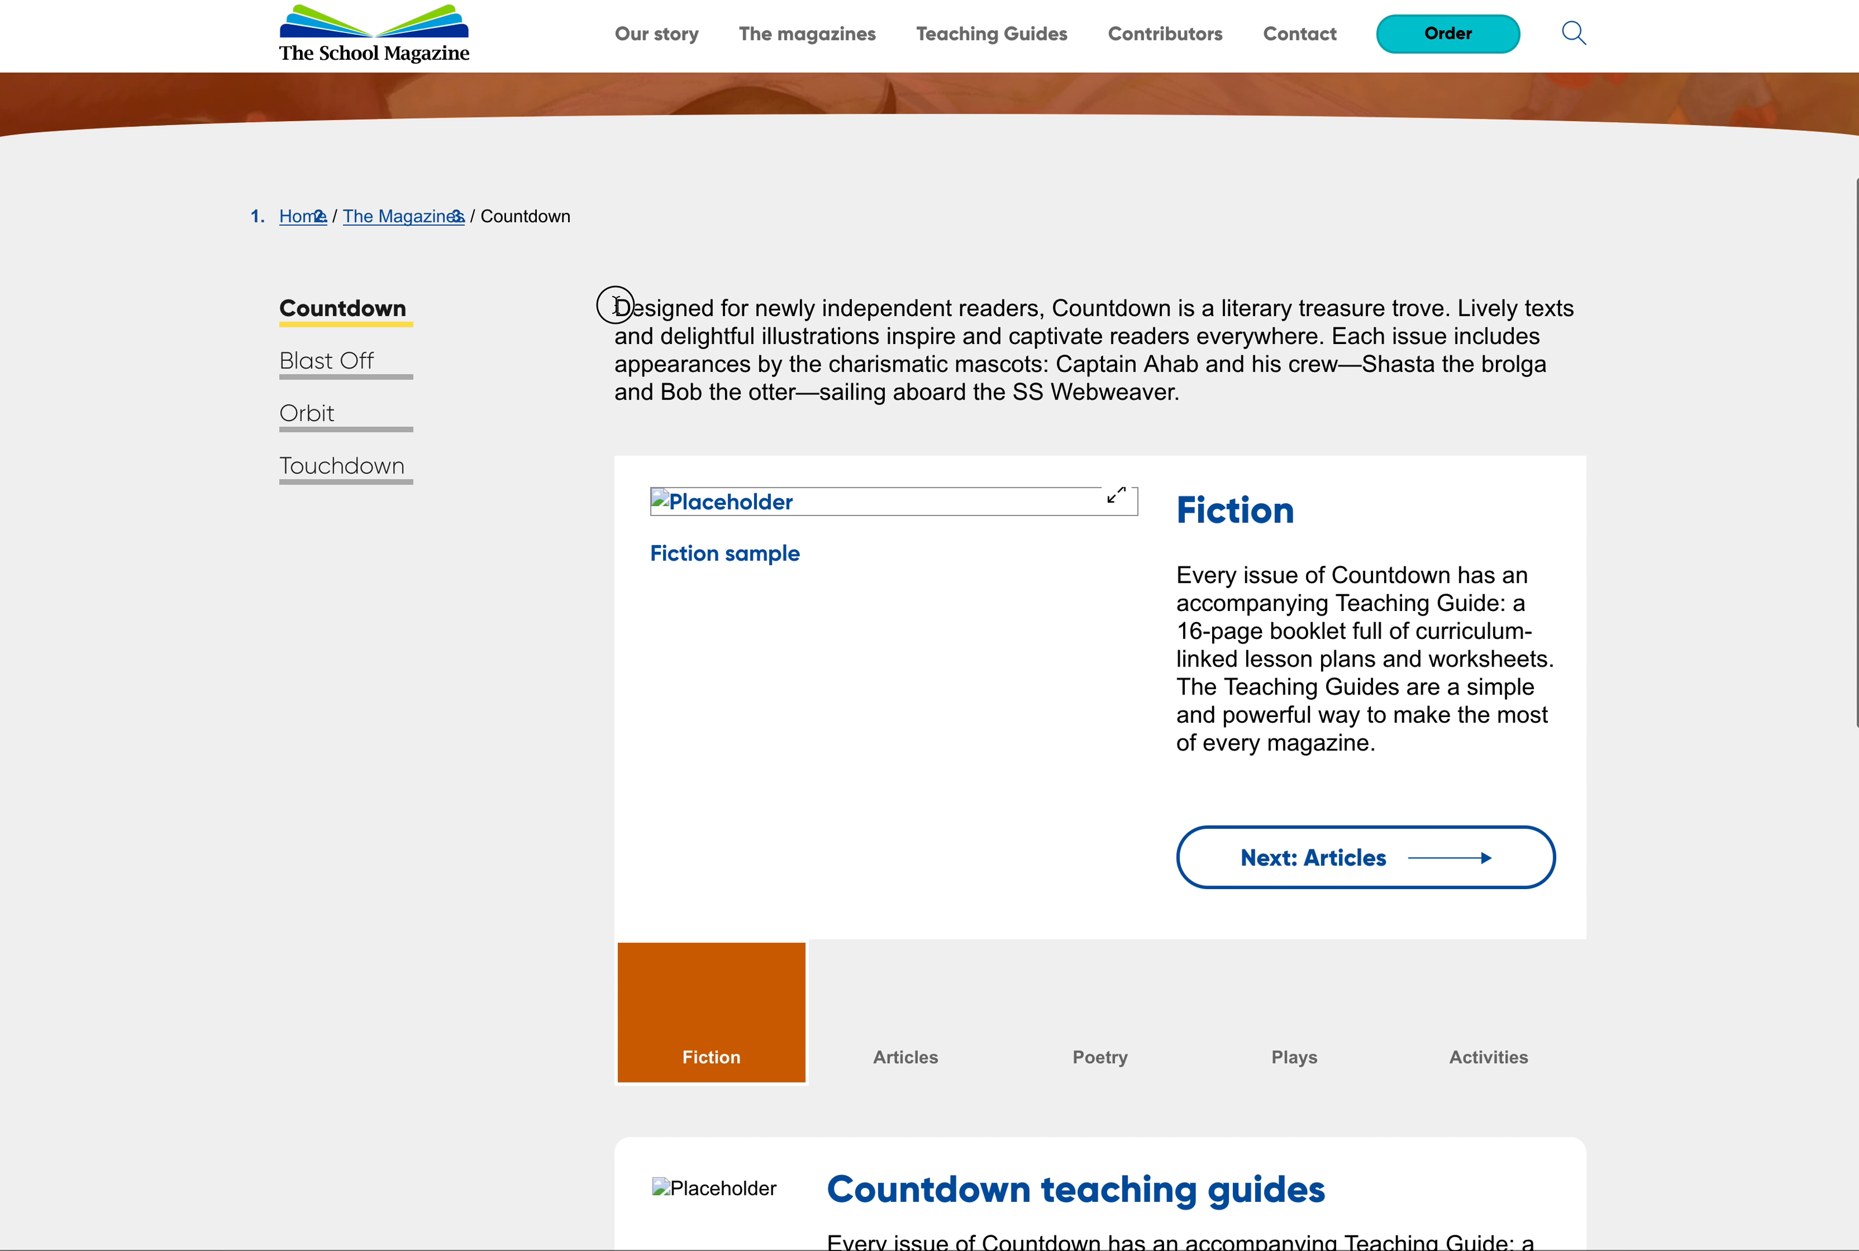
pyautogui.moveTo(614, 304); pyautogui.dragTo(1212, 400)
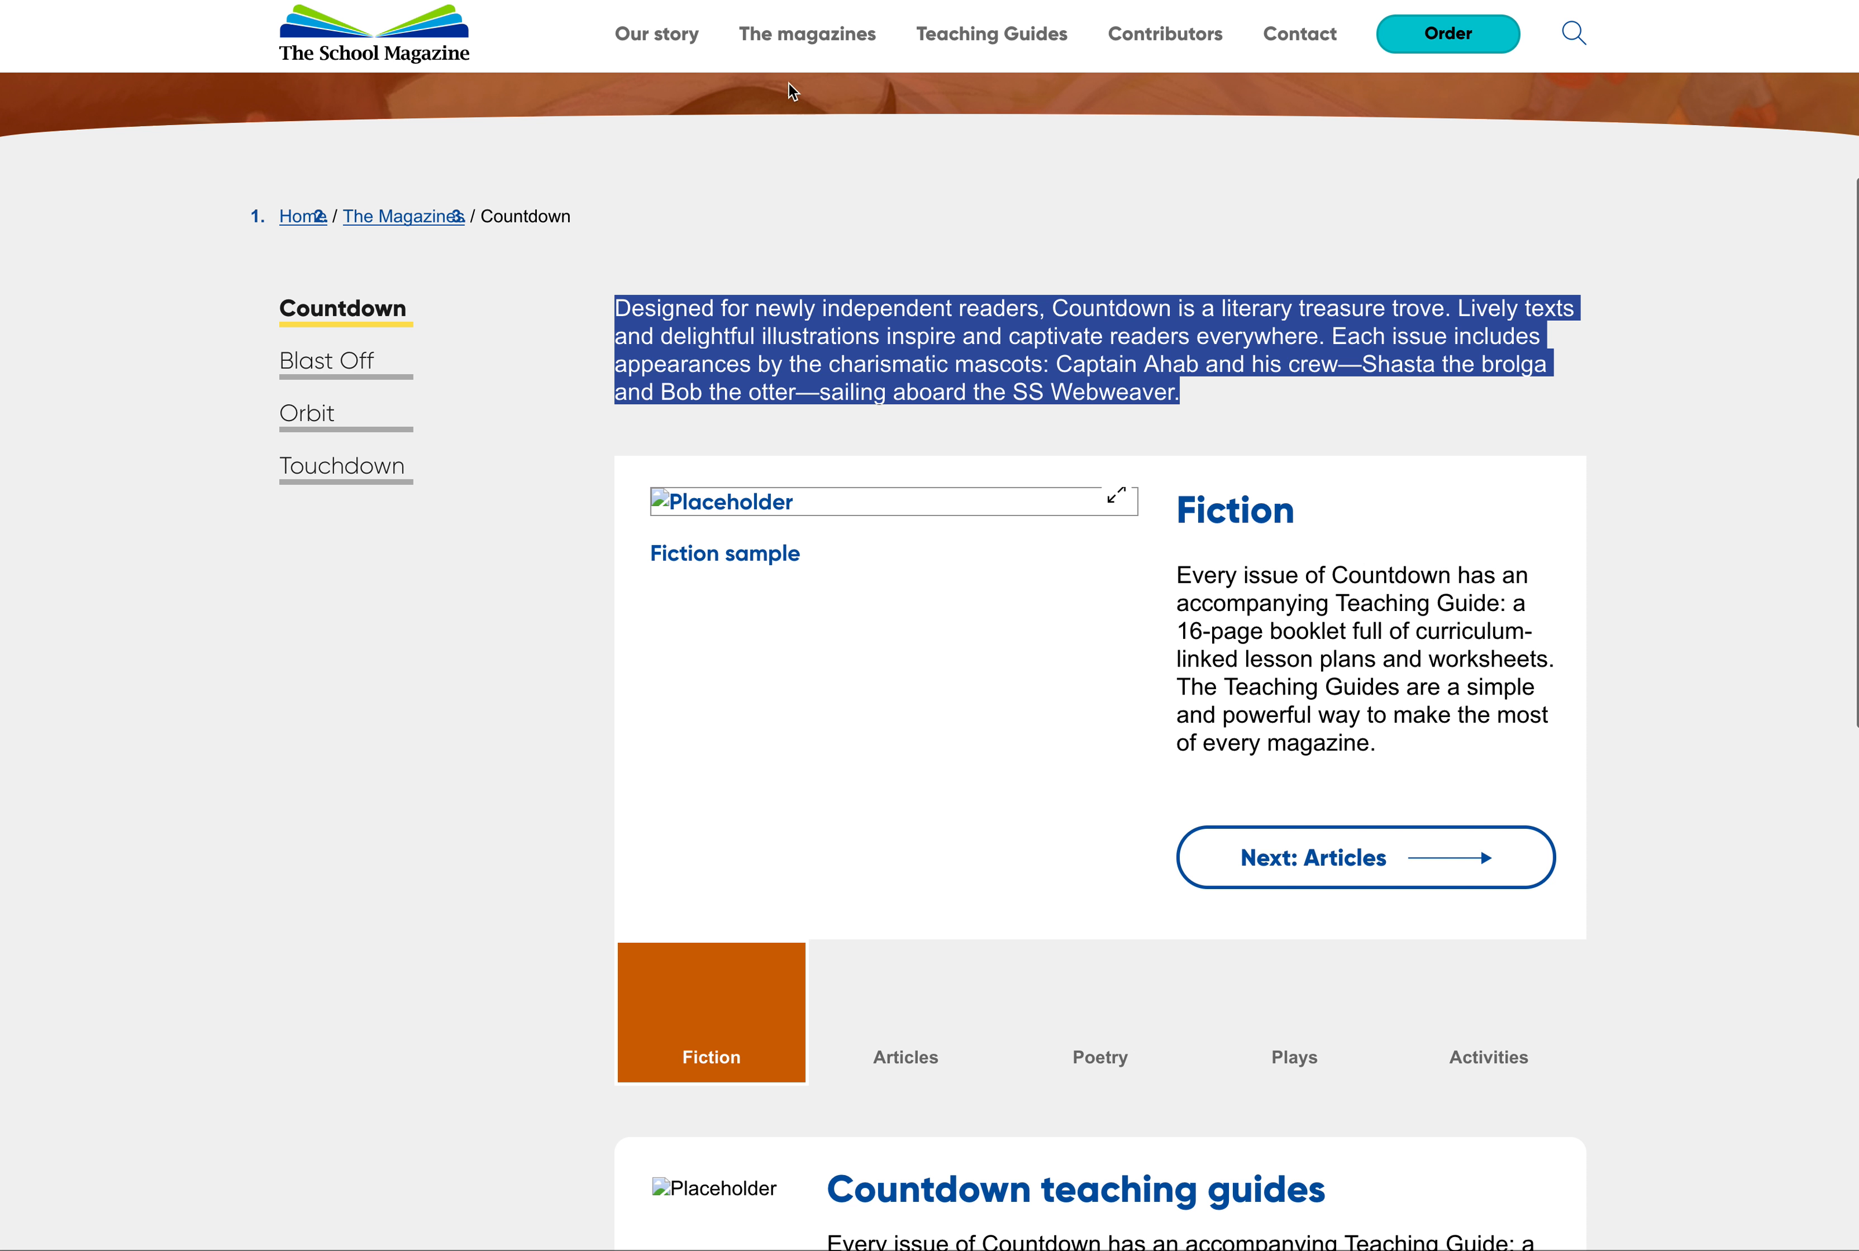
pyautogui.click(759, 1)
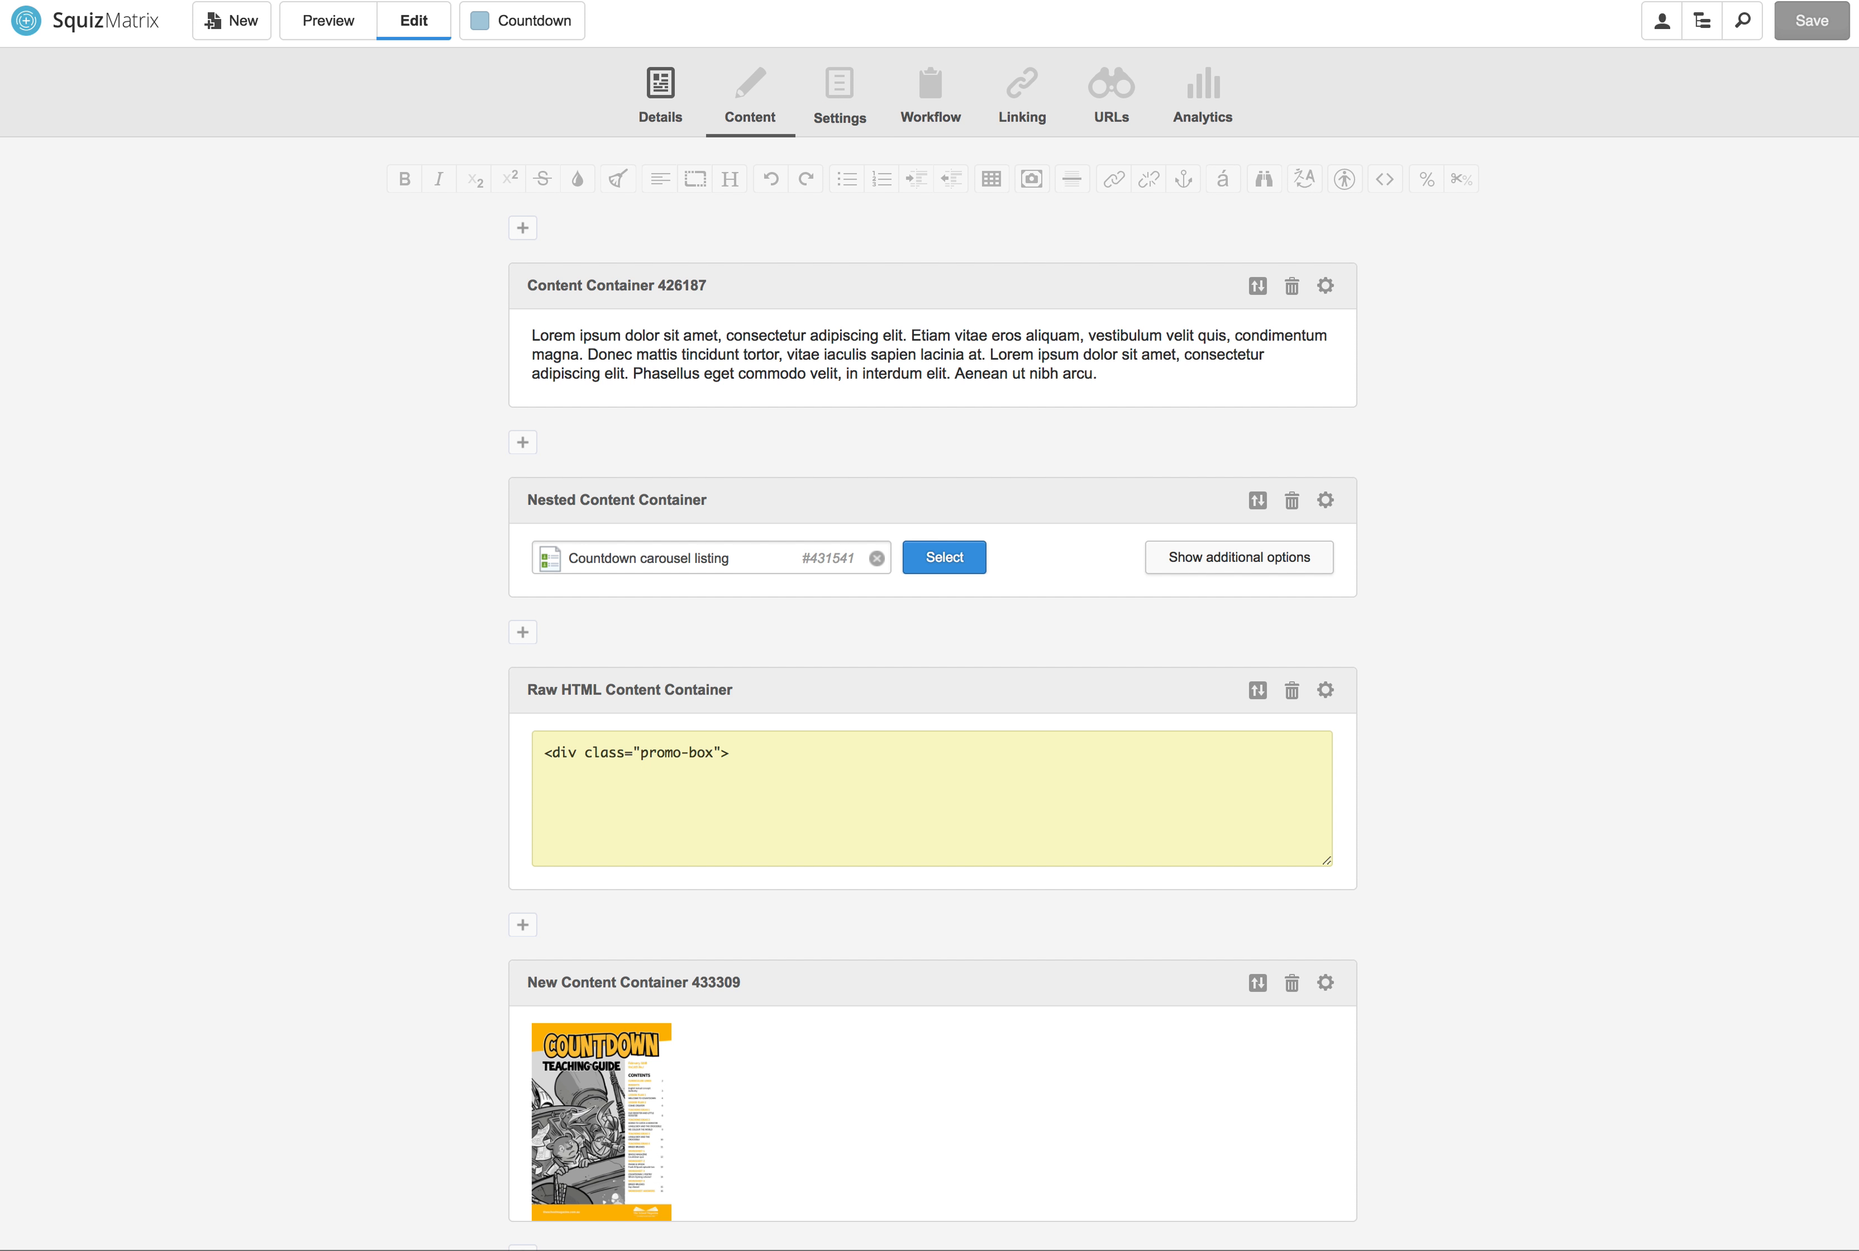
# Step: View the Articles, Poetry and Plays samples in the carousel on the live Countdown page
pyautogui.click(772, 1)
pyautogui.scroll(-2, 1022, 612)
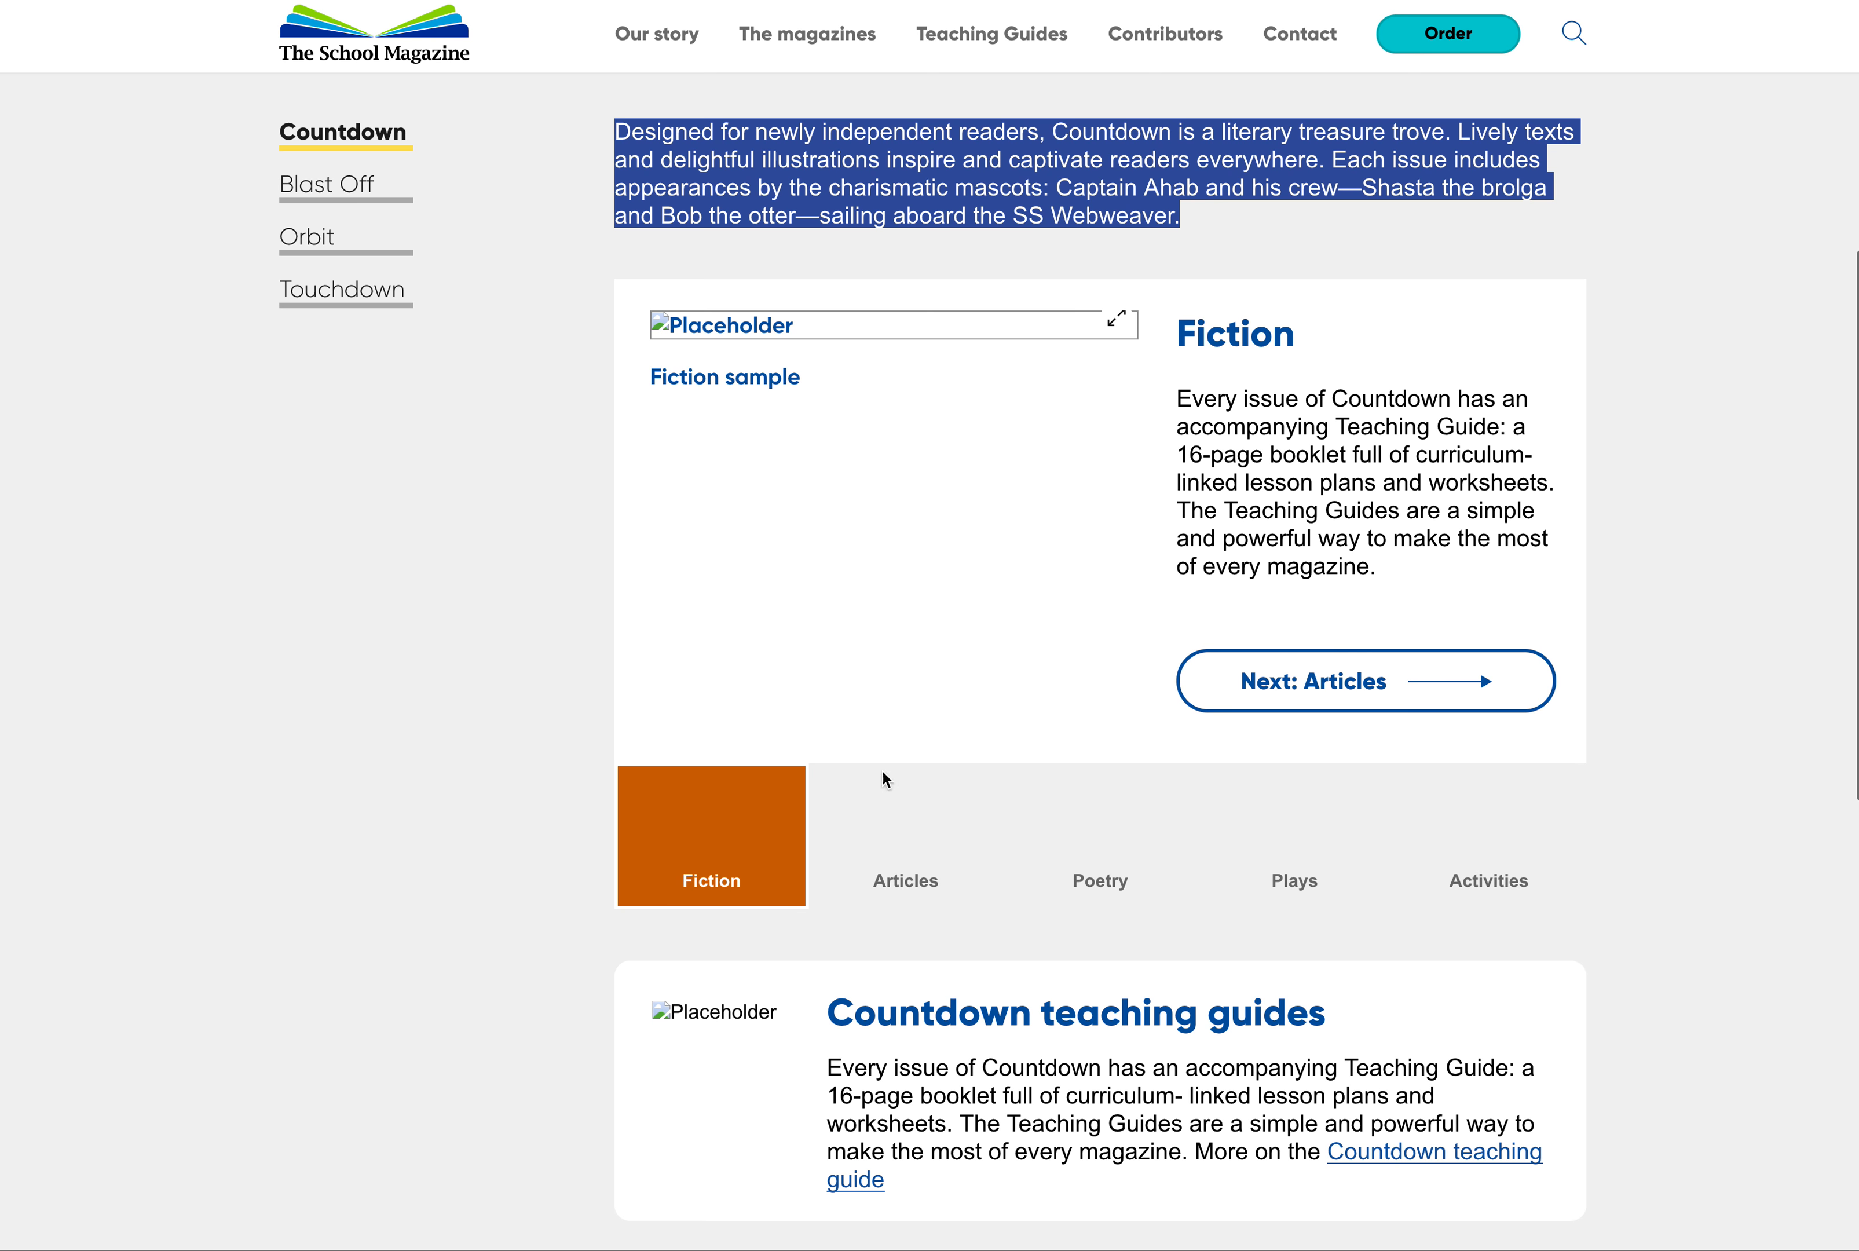
pyautogui.click(890, 844)
pyautogui.click(1088, 844)
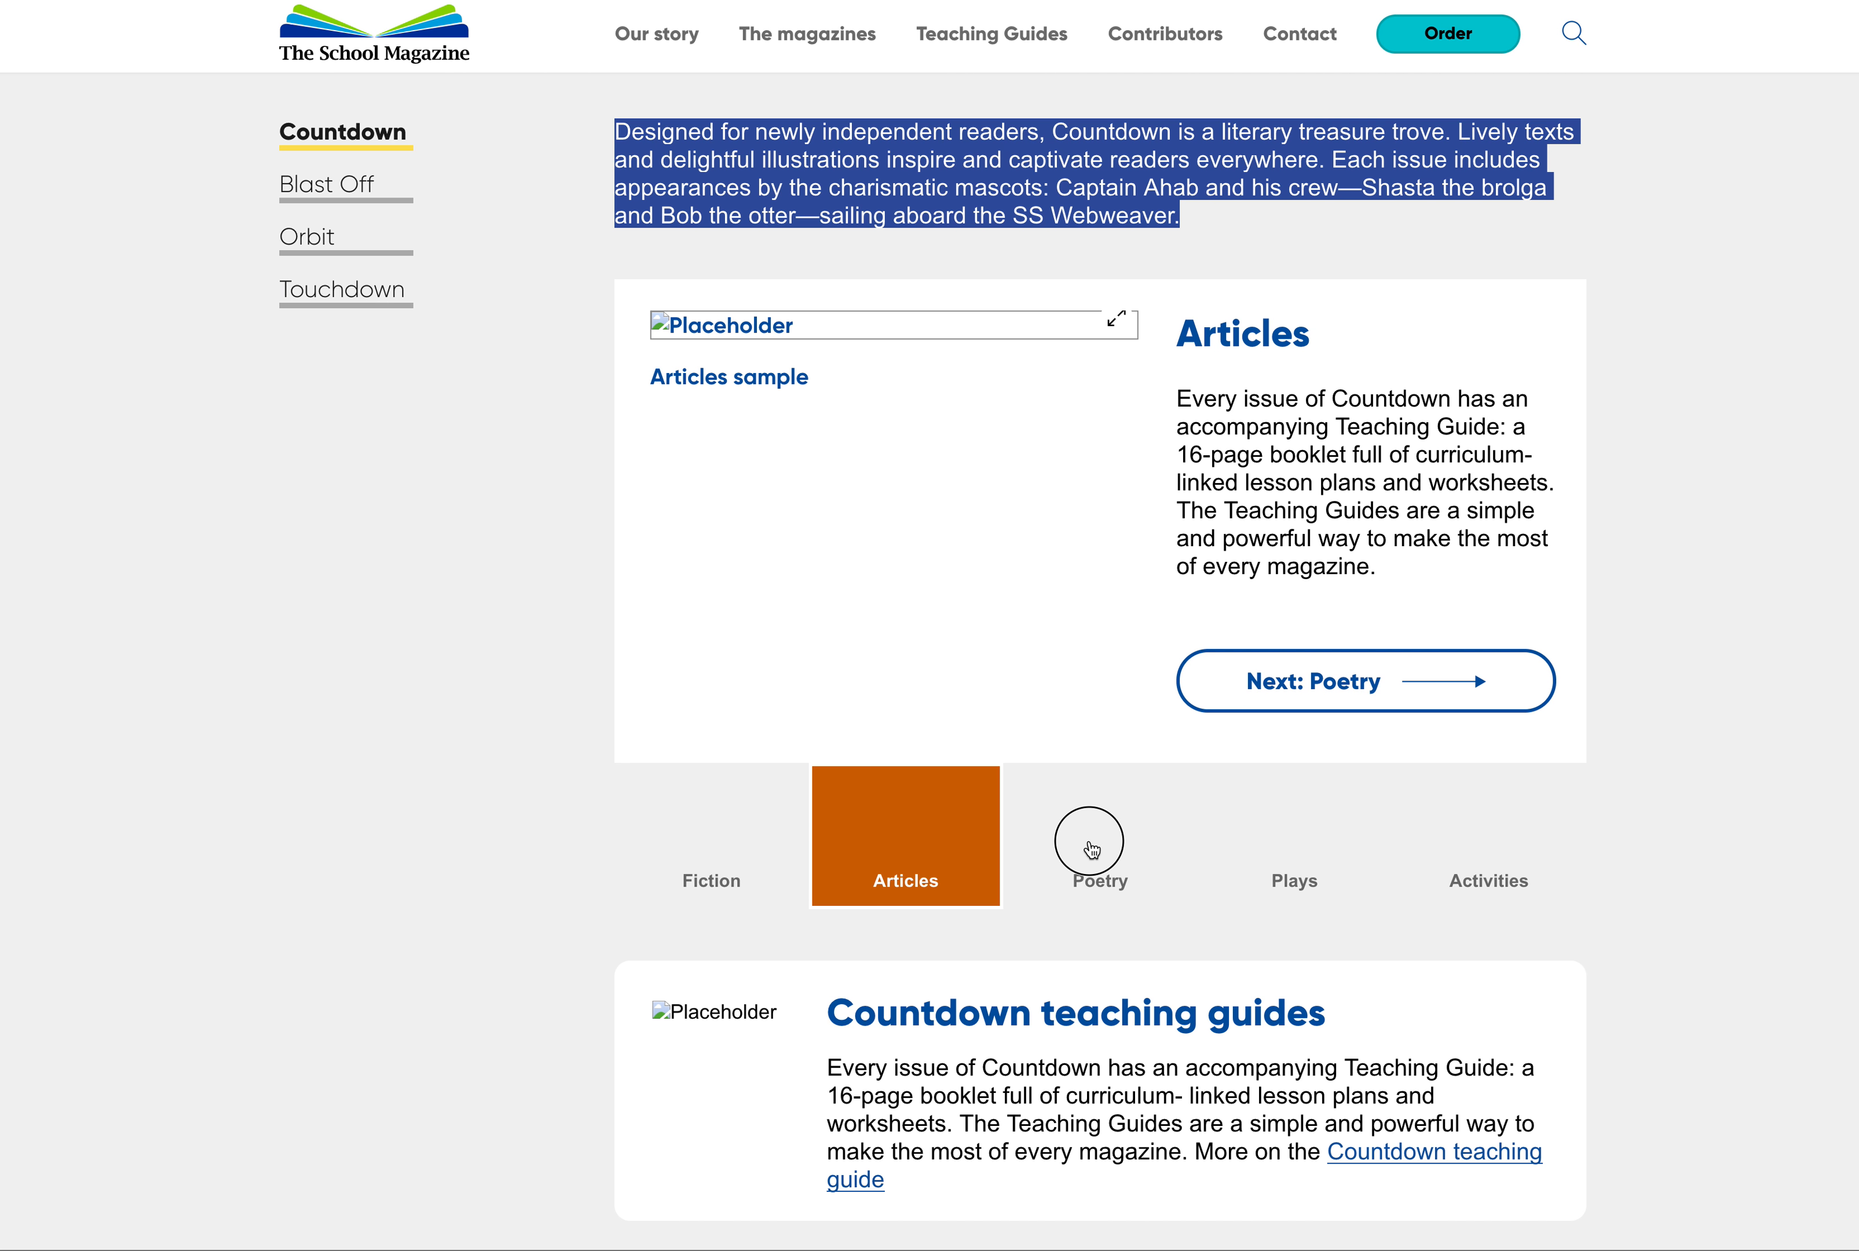
pyautogui.click(921, 860)
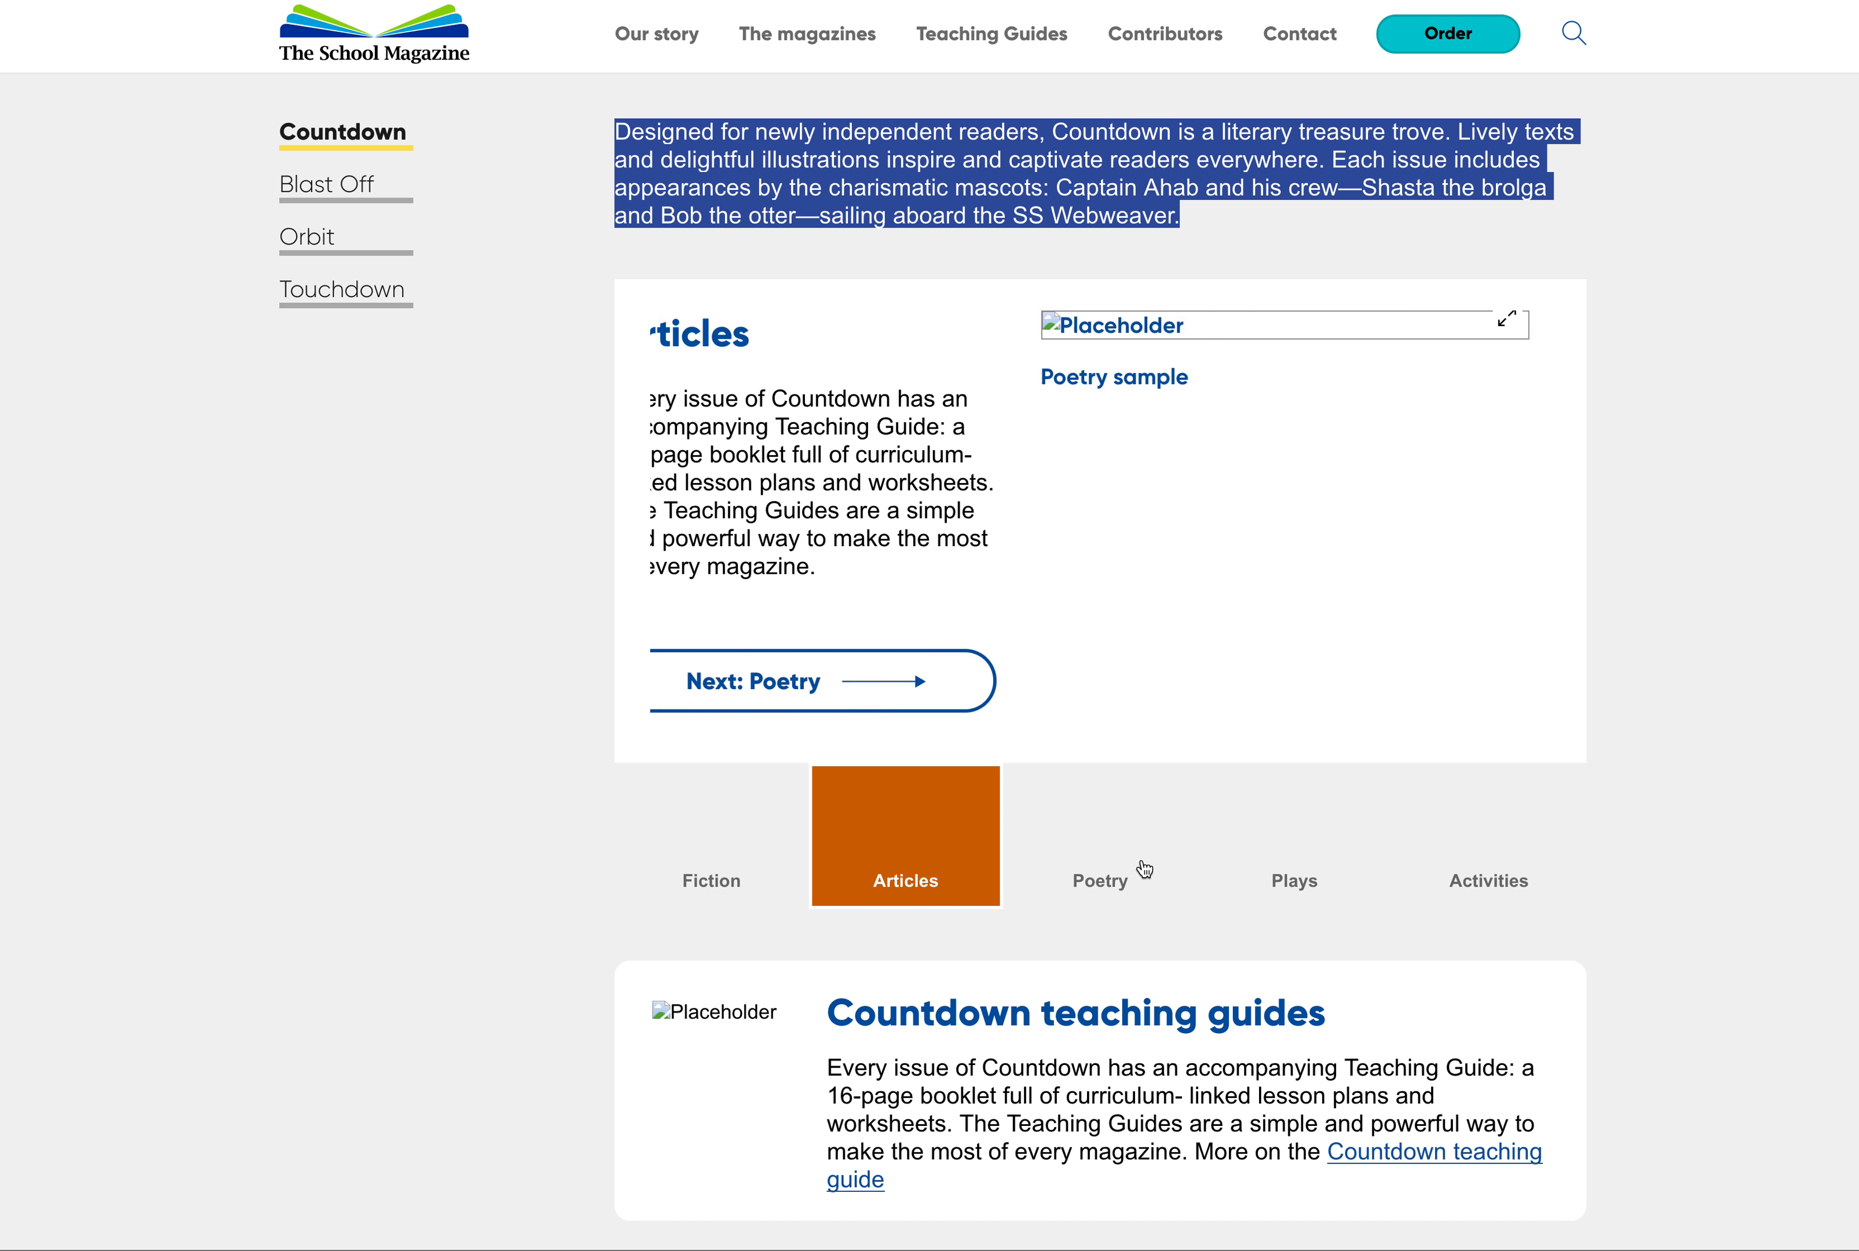
pyautogui.click(1313, 861)
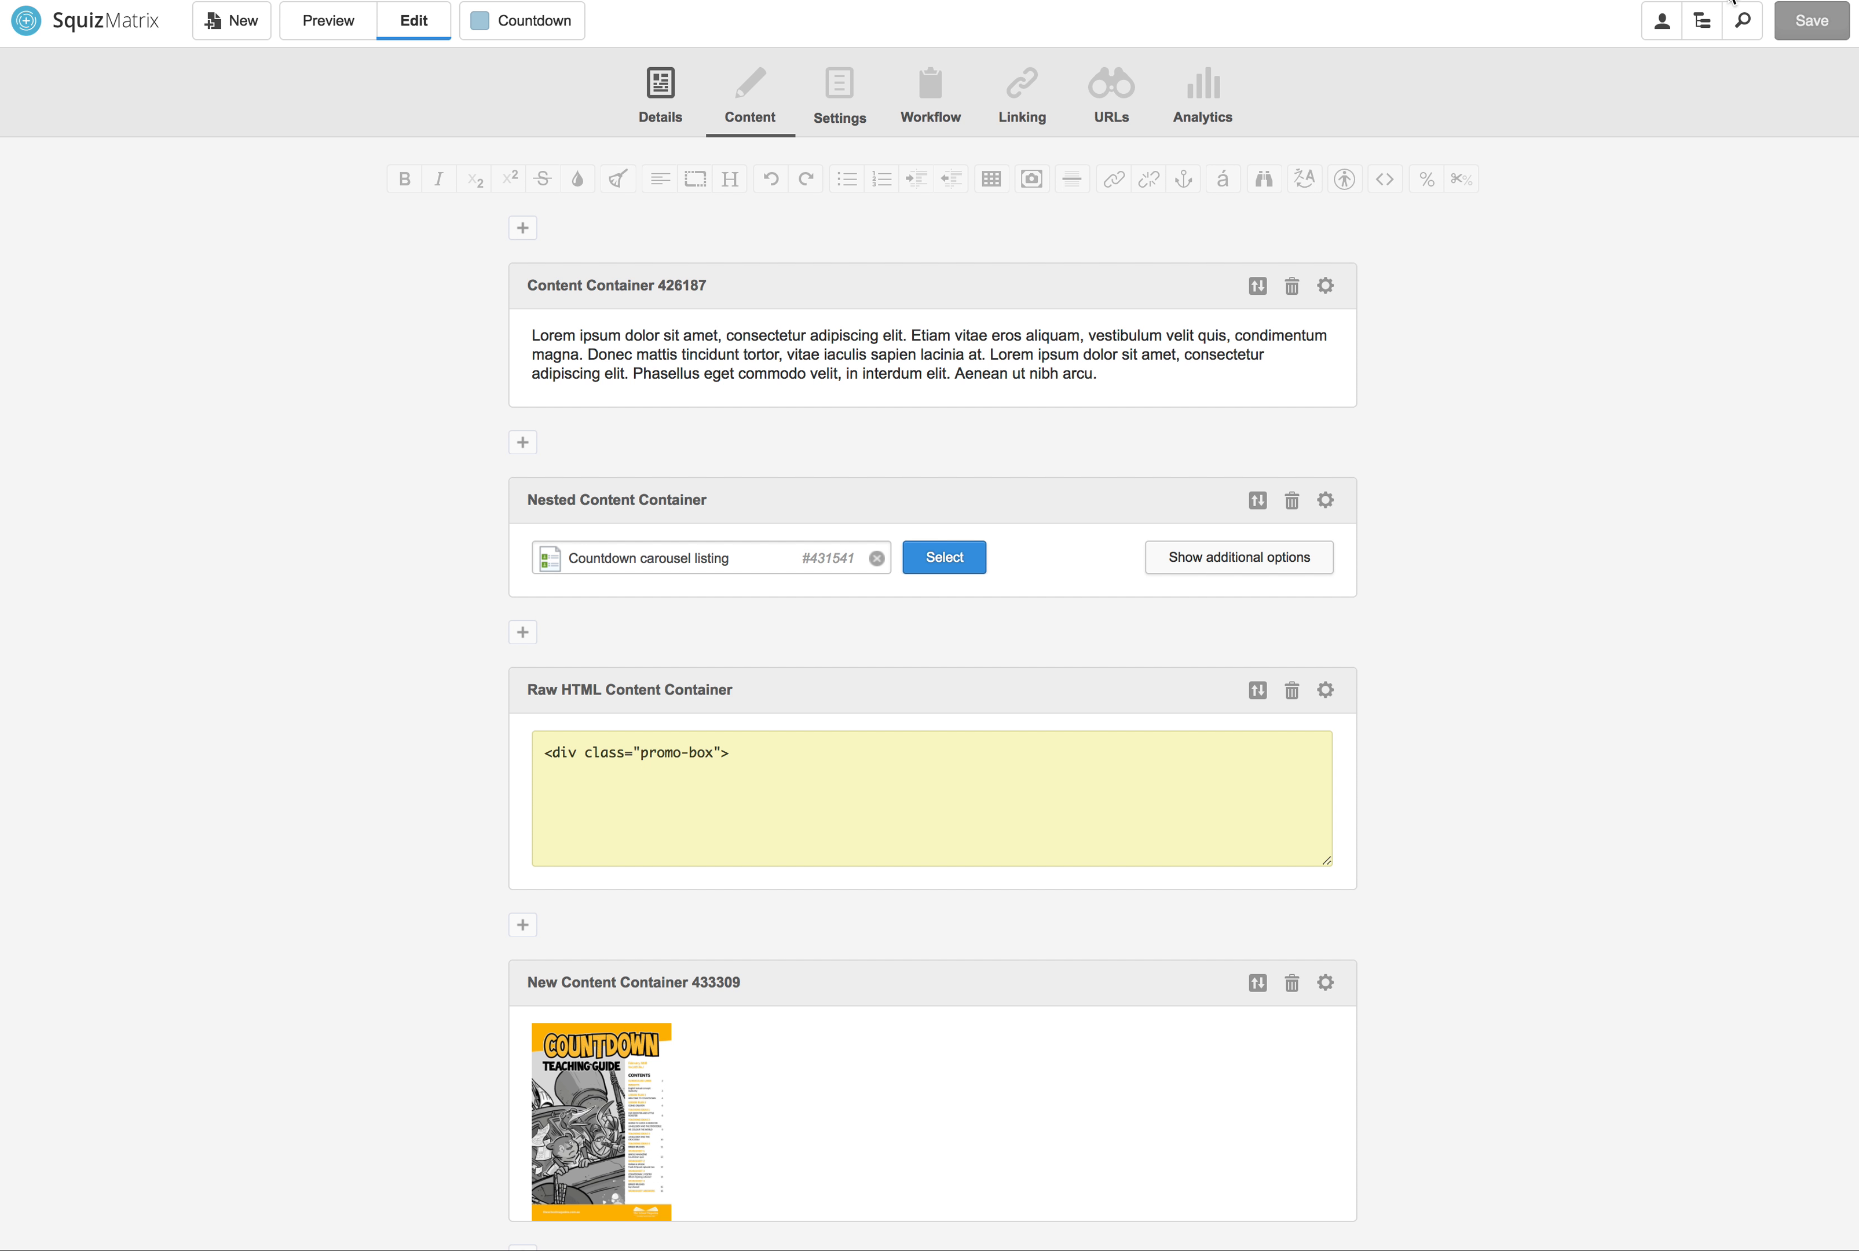
# Step: Find the Fiction item in the Countdown page's Sample carousel folder with the Asset Finder and open it for editing
pyautogui.click(1701, 21)
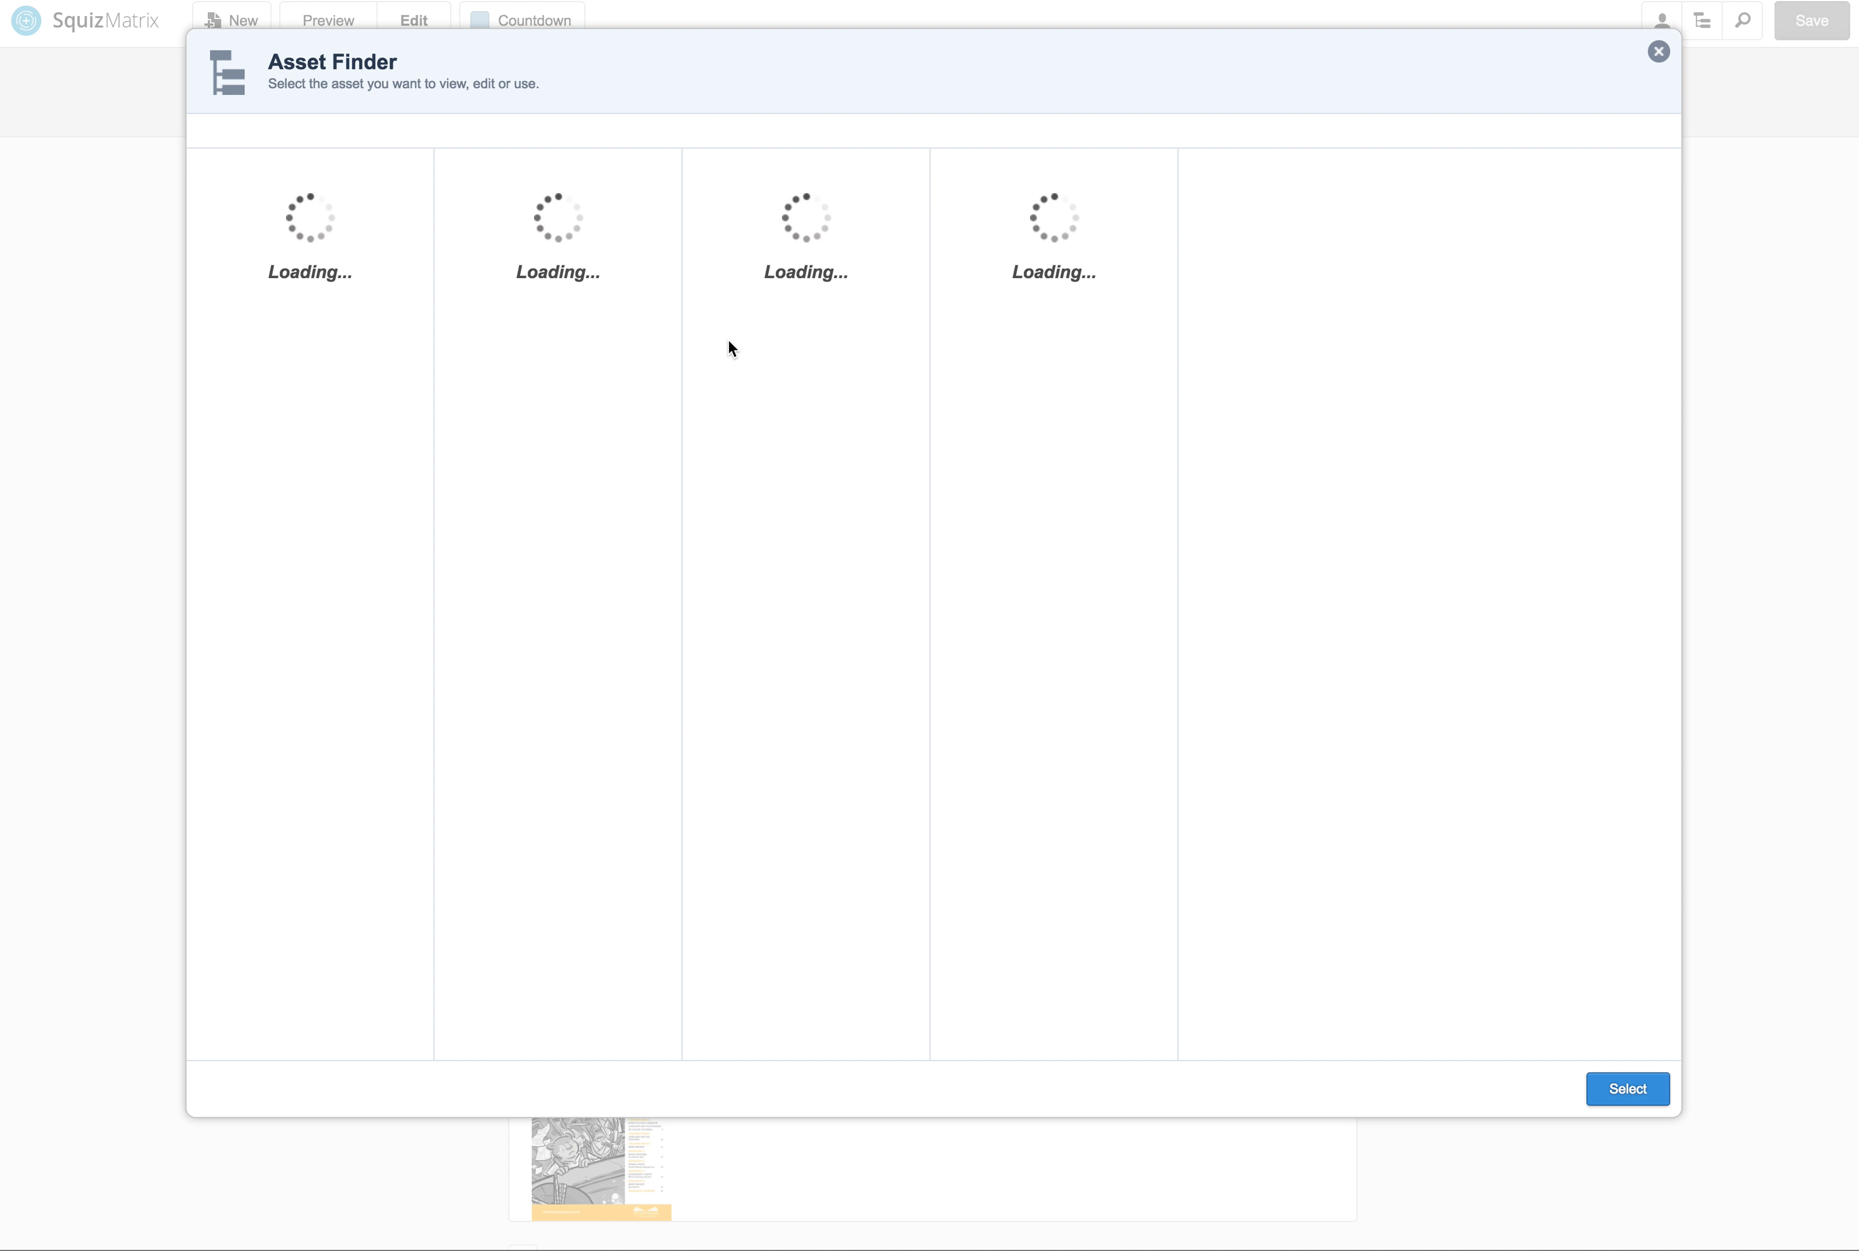
pyautogui.click(1096, 197)
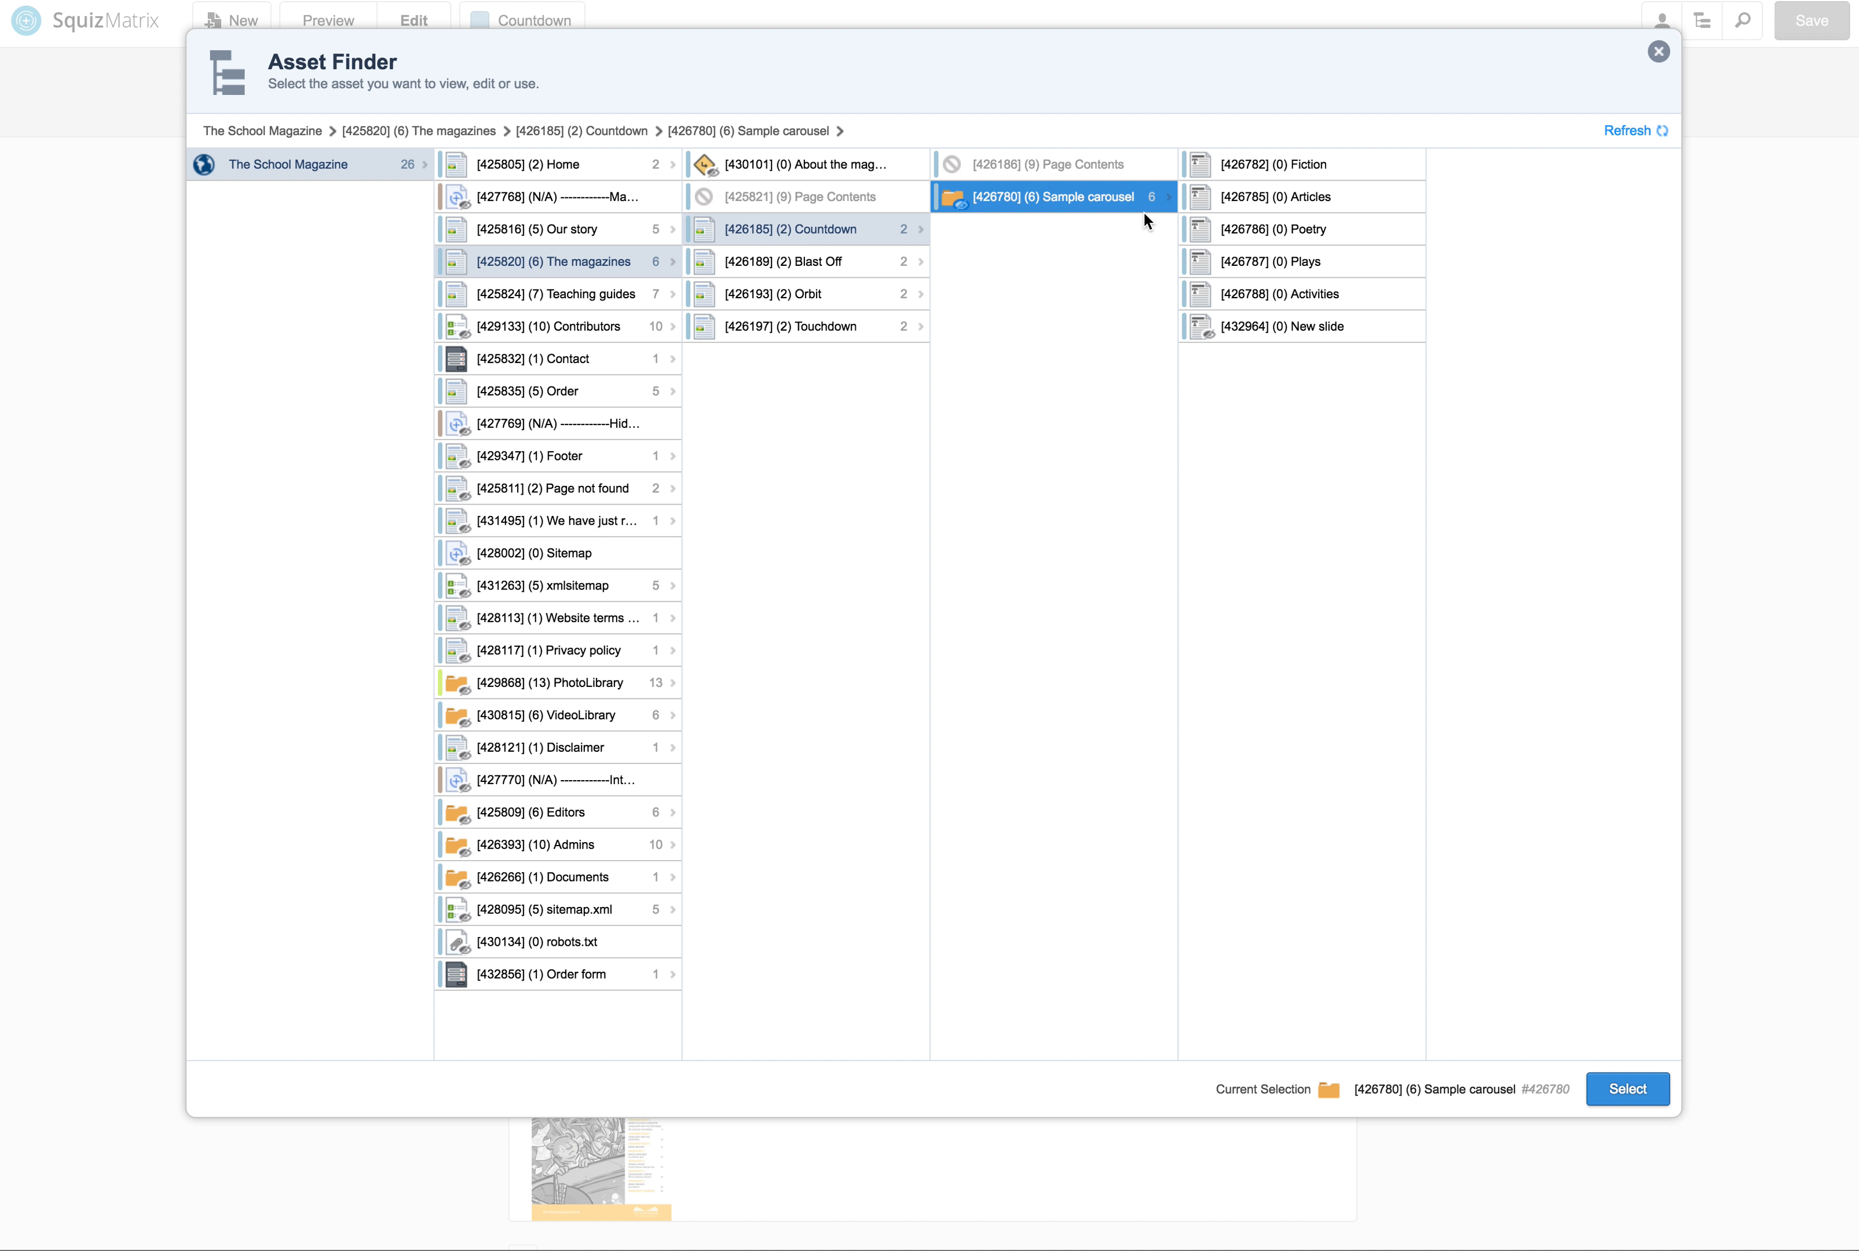
pyautogui.click(1313, 166)
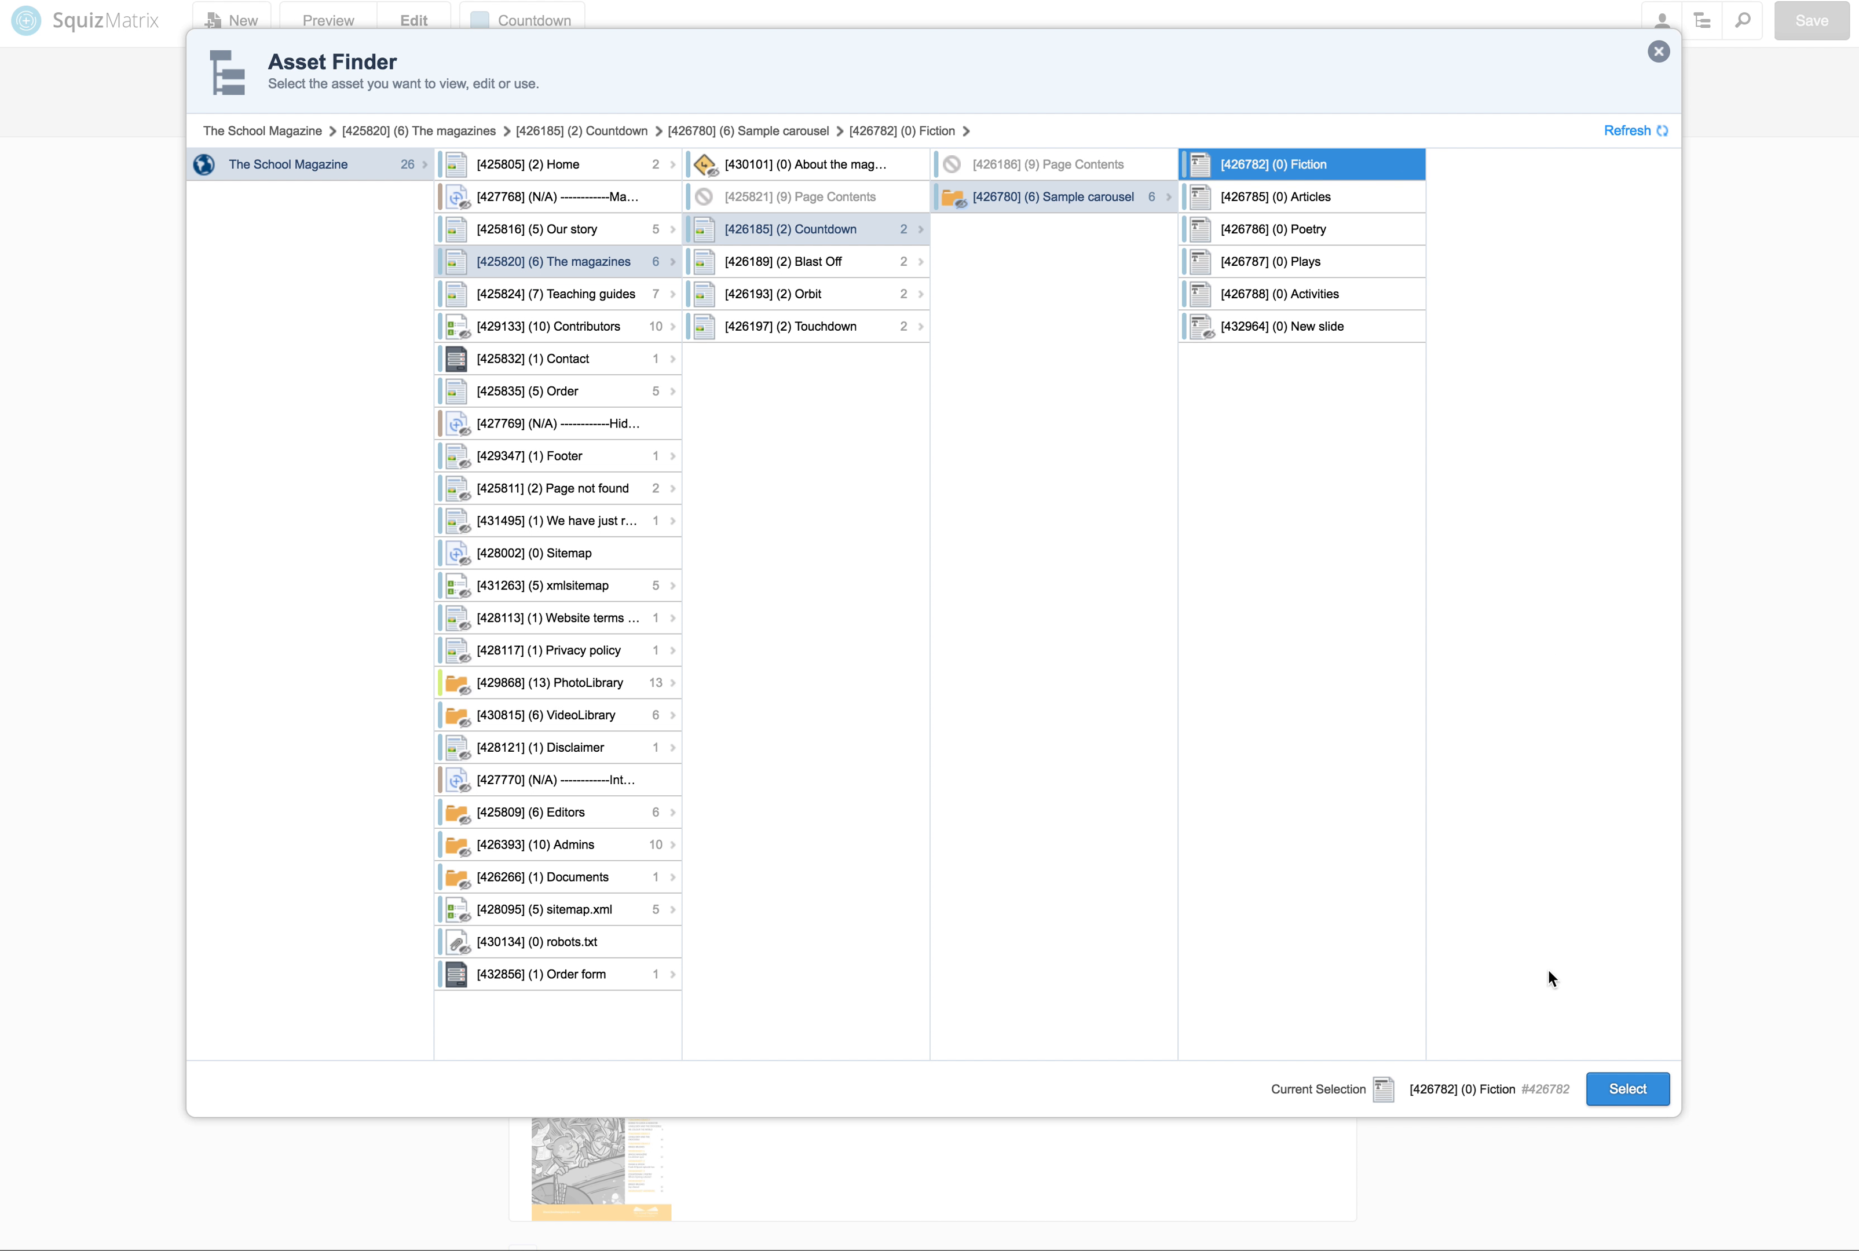
pyautogui.click(1628, 1090)
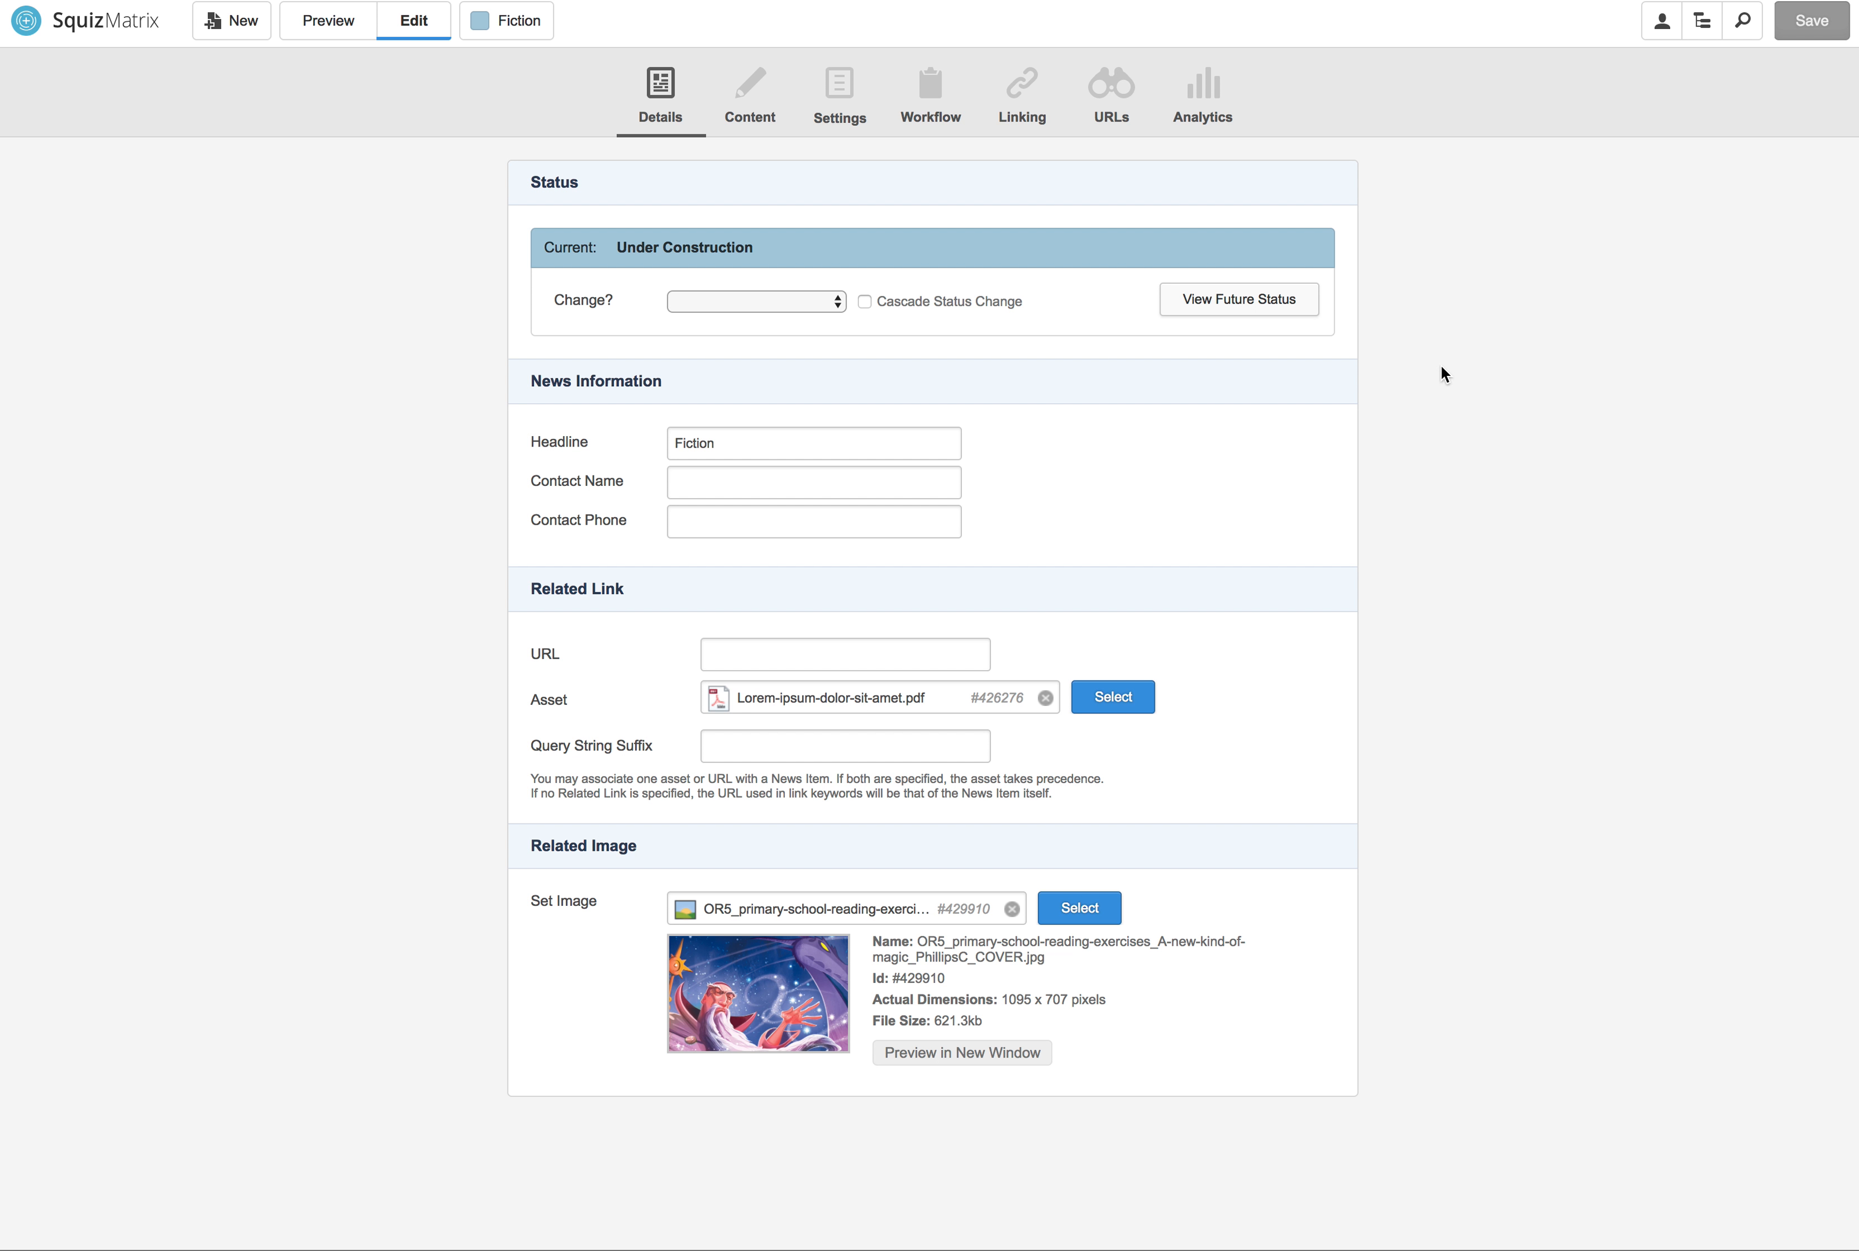
# Step: Examine the Fiction item's headline and content, and compare them with the carousel slide text on the live page
pyautogui.doubleClick(730, 438)
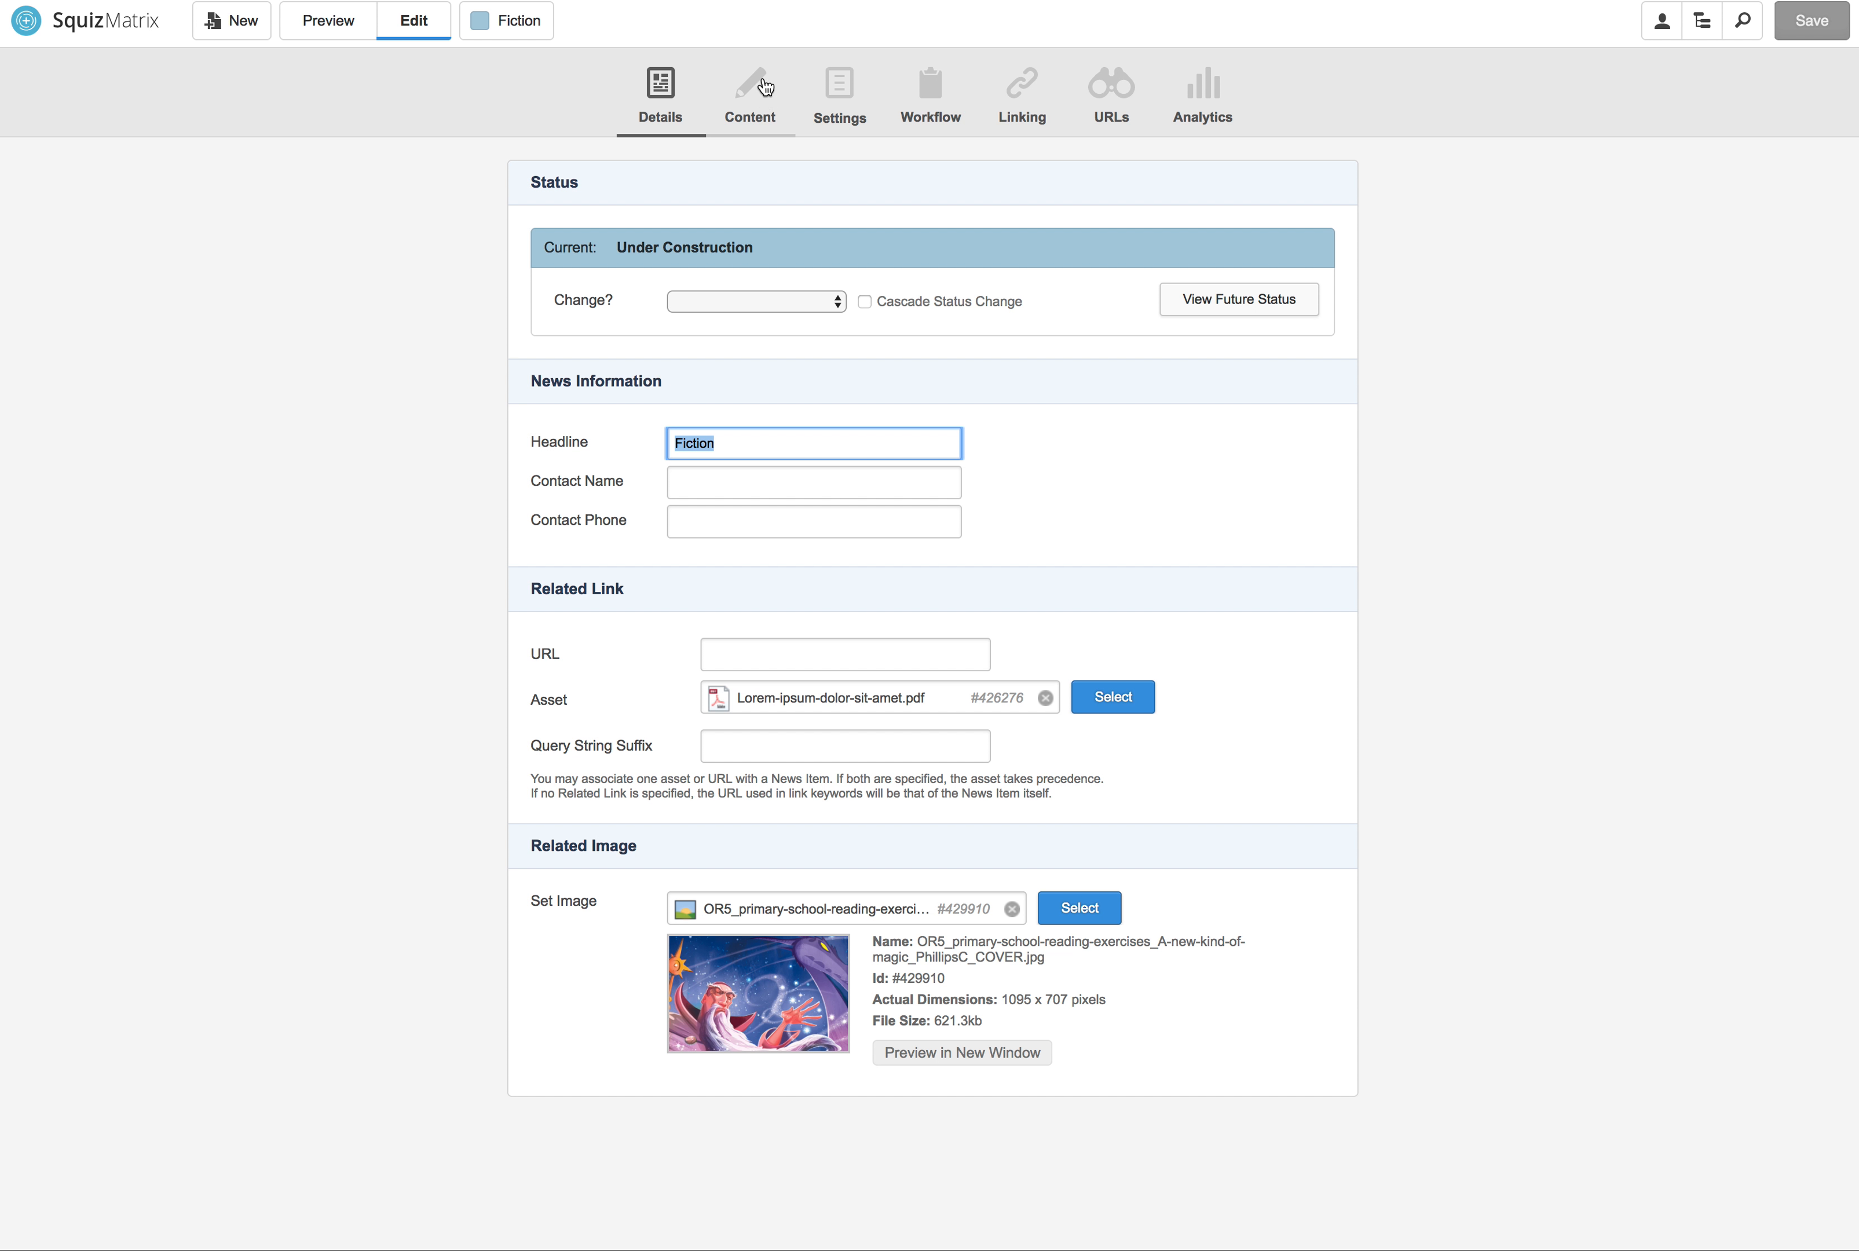
pyautogui.click(764, 86)
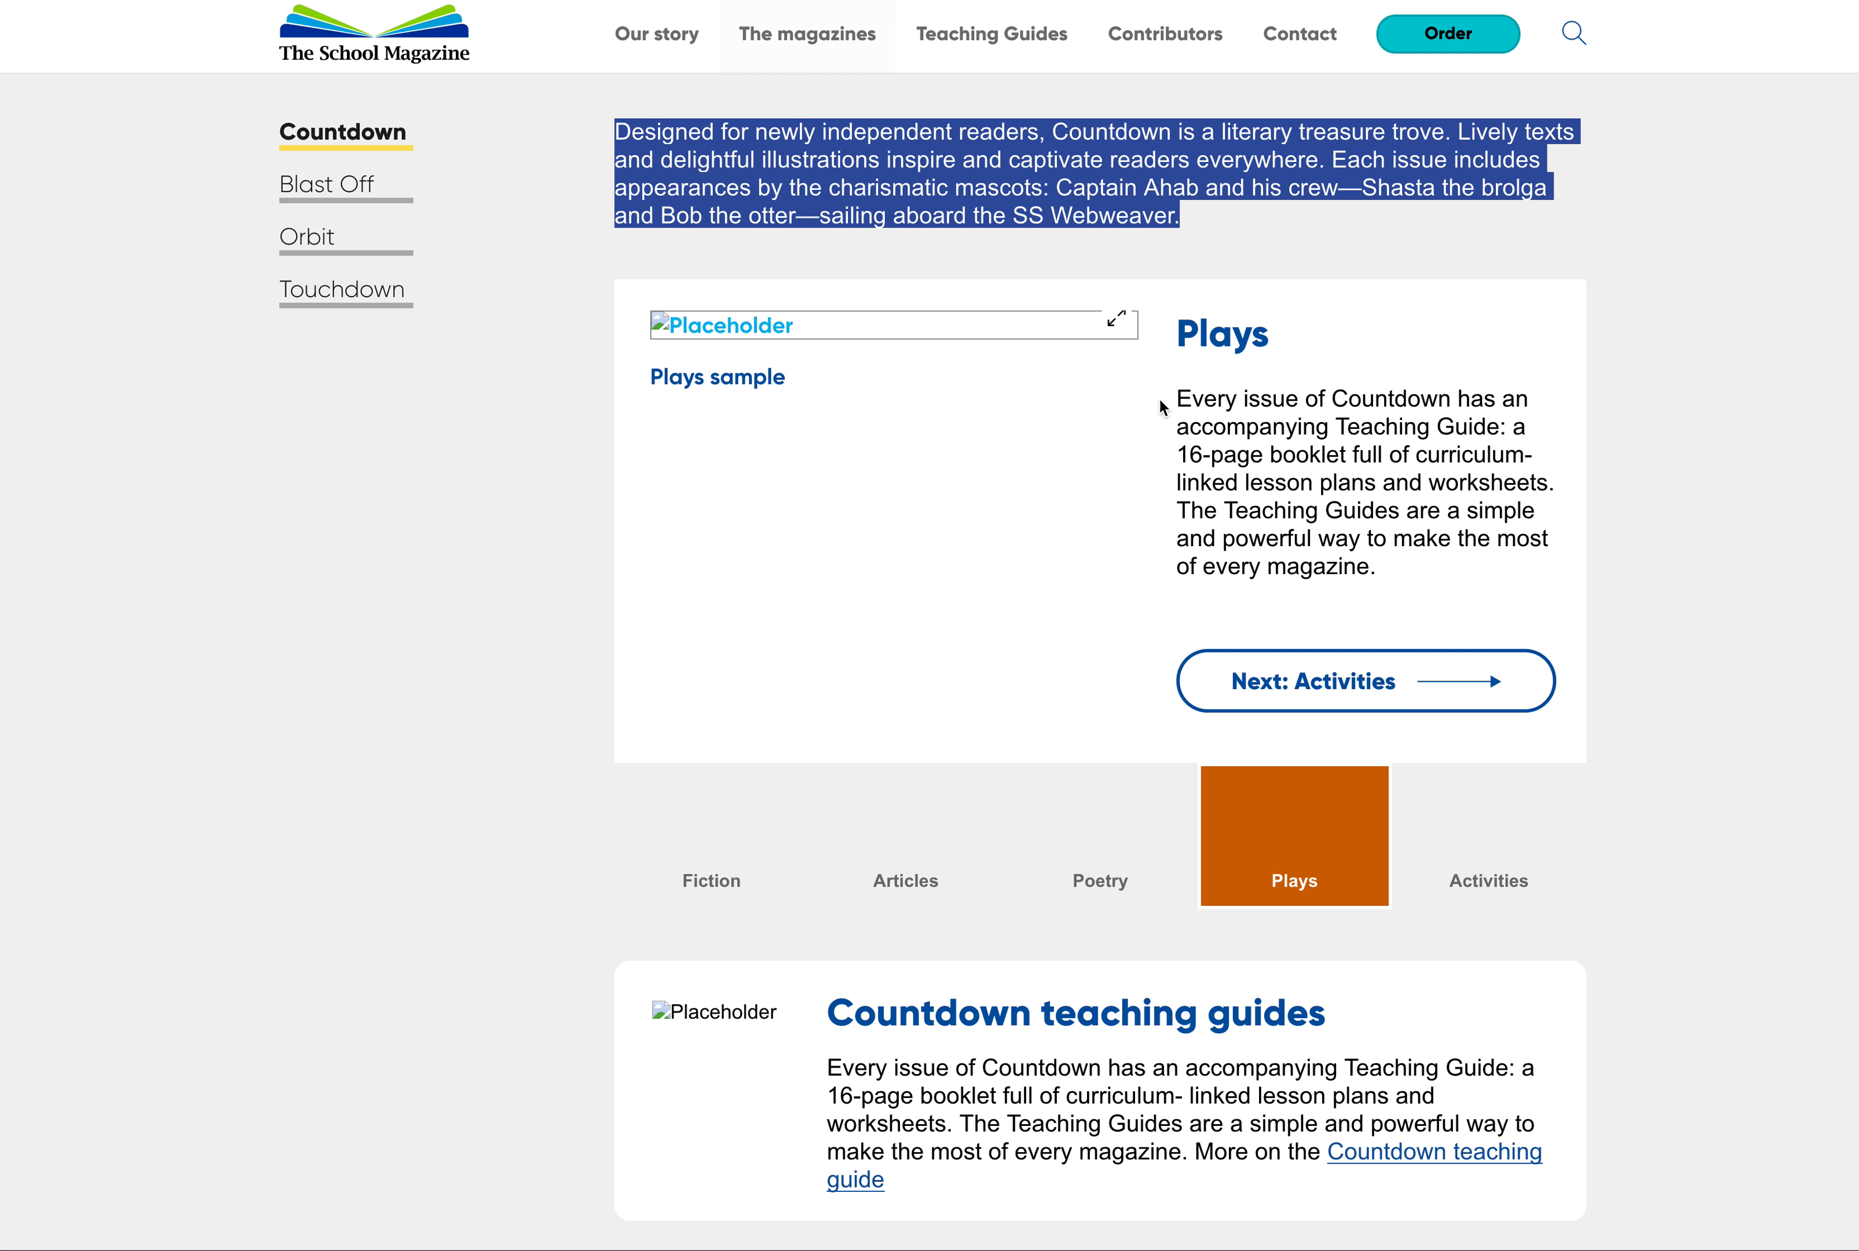
pyautogui.moveTo(1159, 407); pyautogui.dragTo(1134, 518)
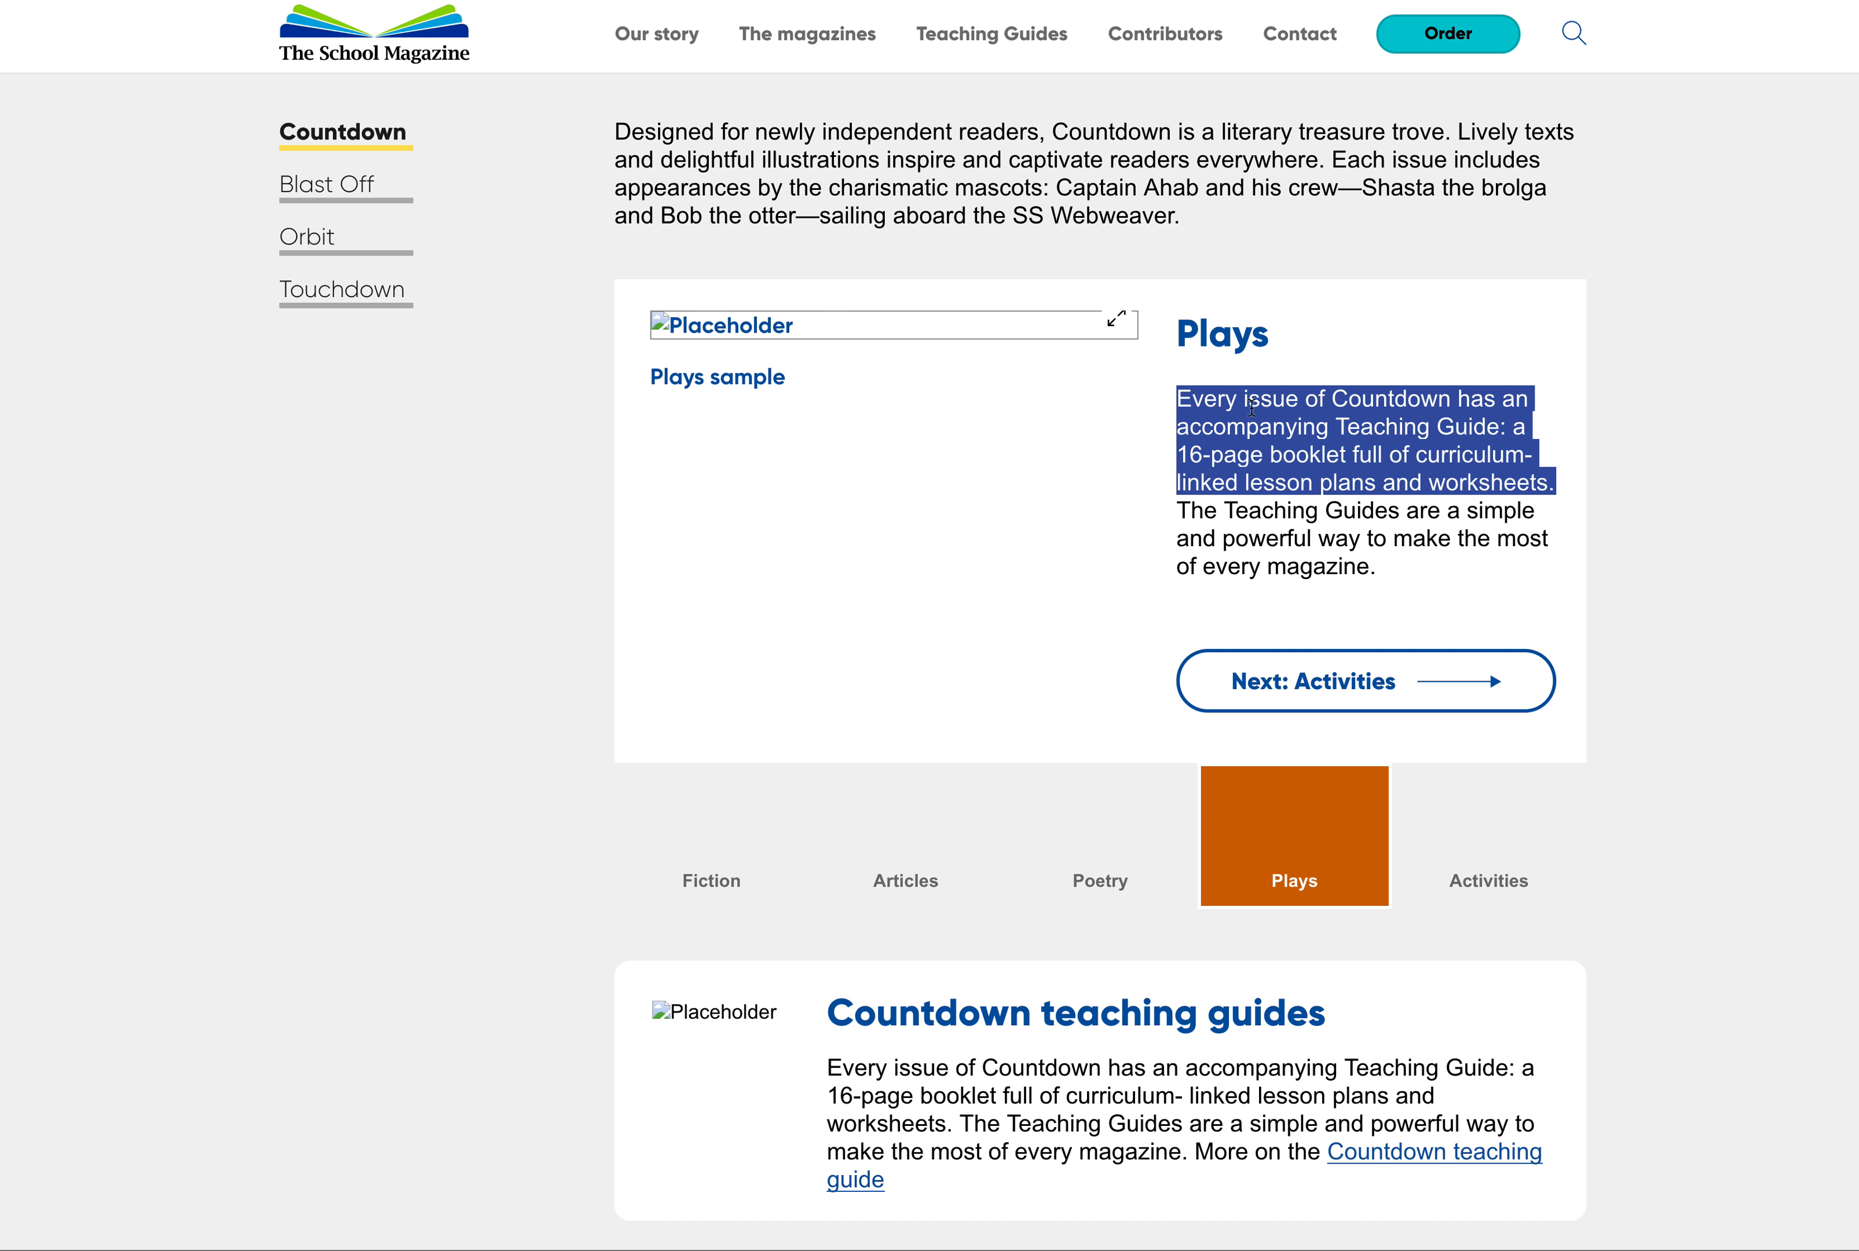
pyautogui.click(1677, 384)
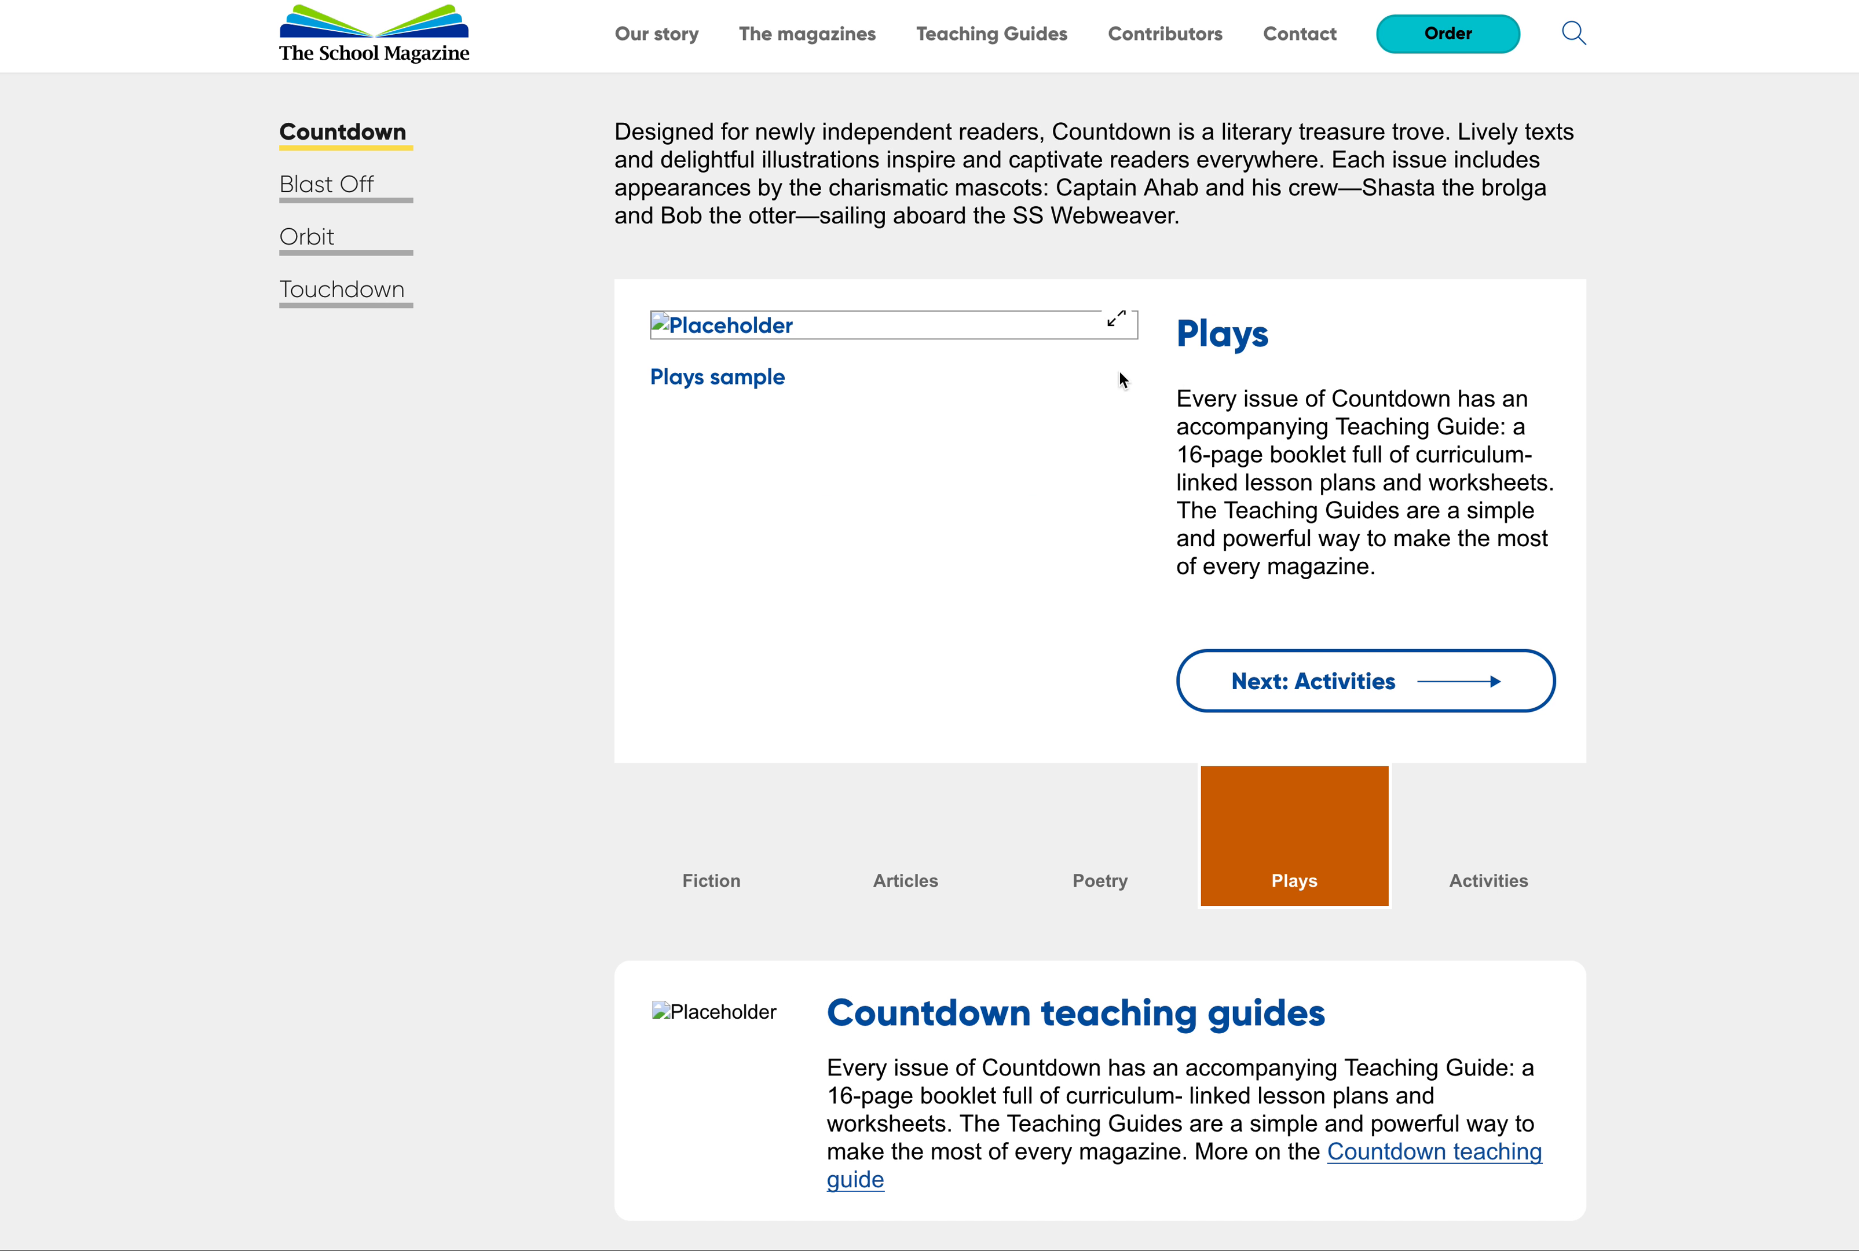
# Step: Examine the banner on the live Countdown page and open the Fiction item's settings
pyautogui.scroll(-3, 1655, 585)
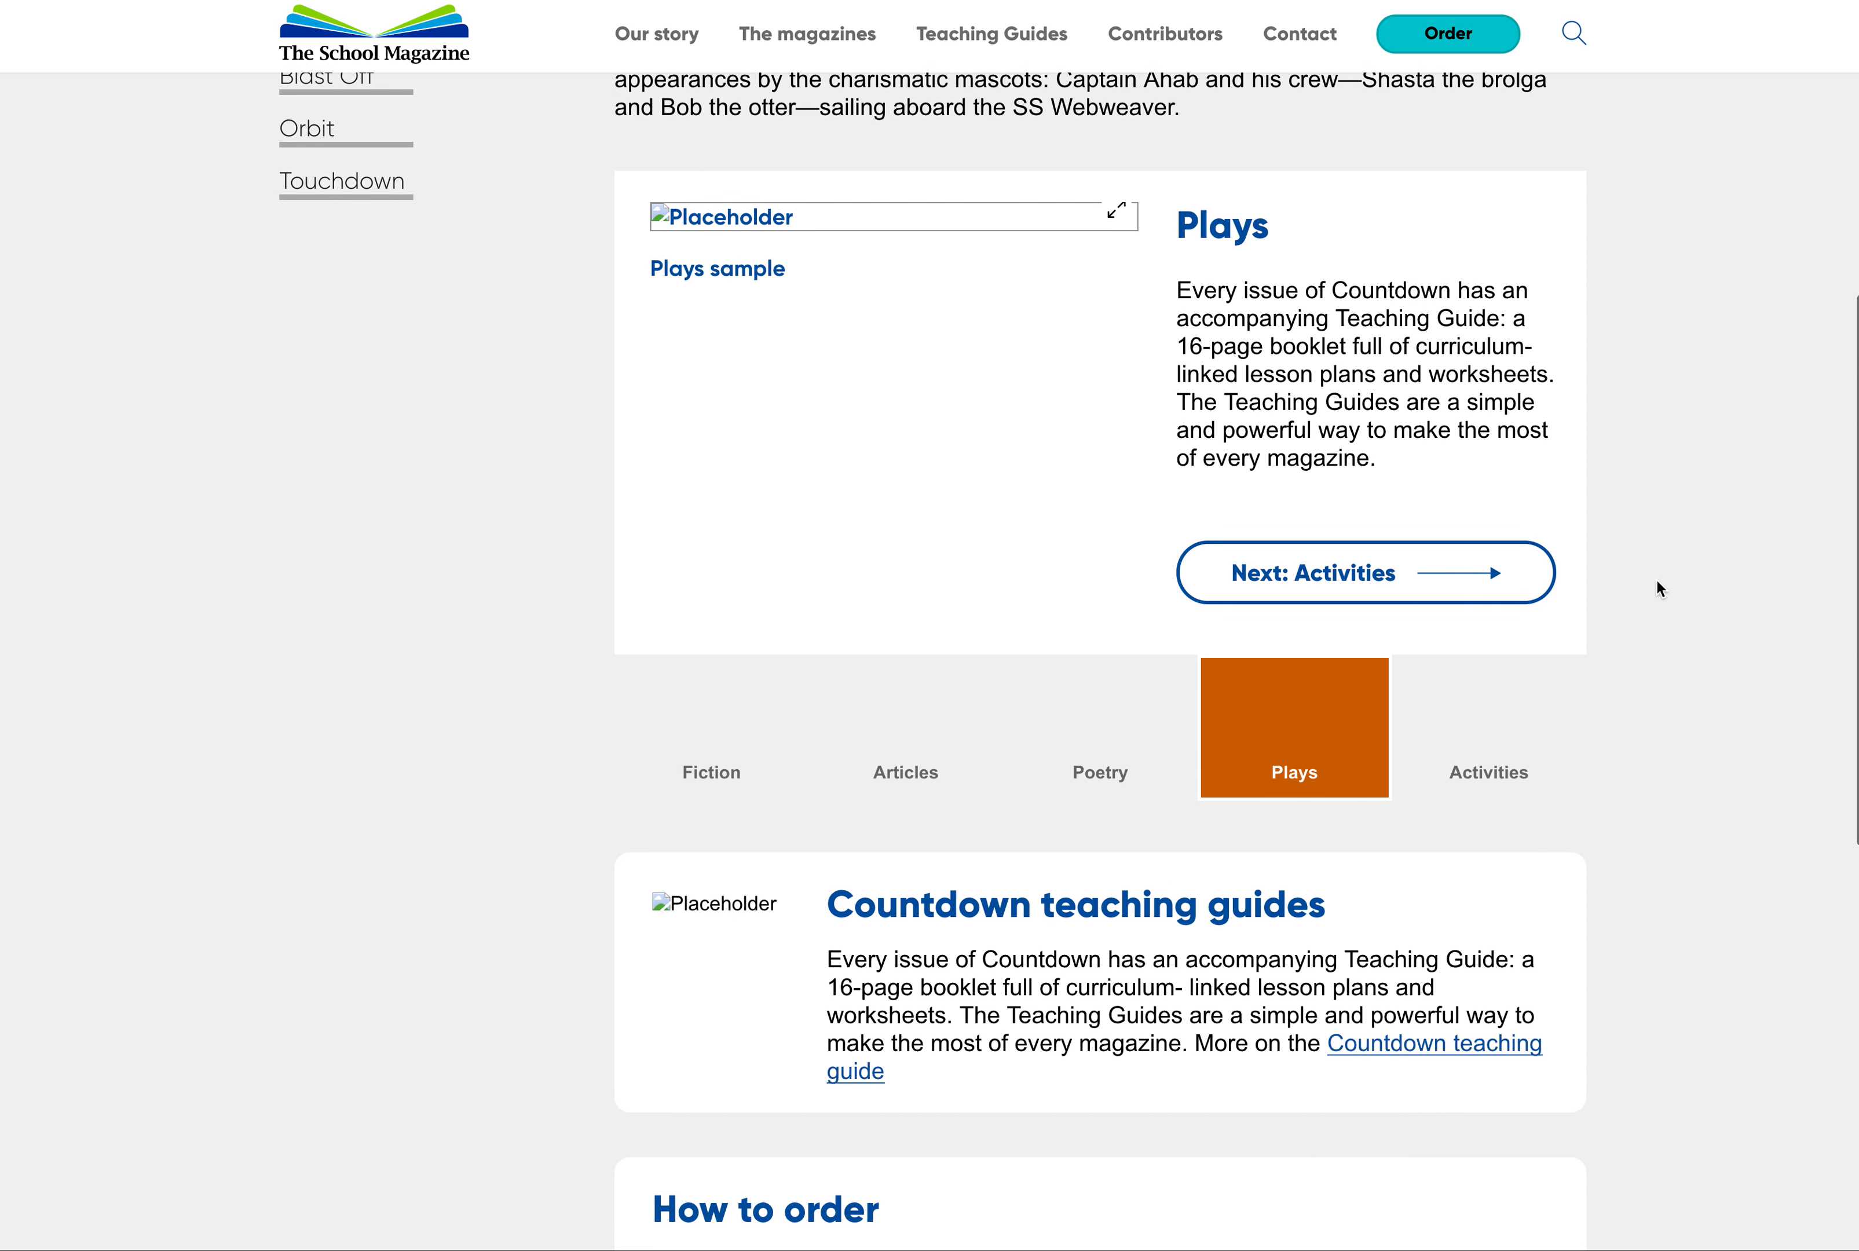
pyautogui.scroll(2, 1656, 585)
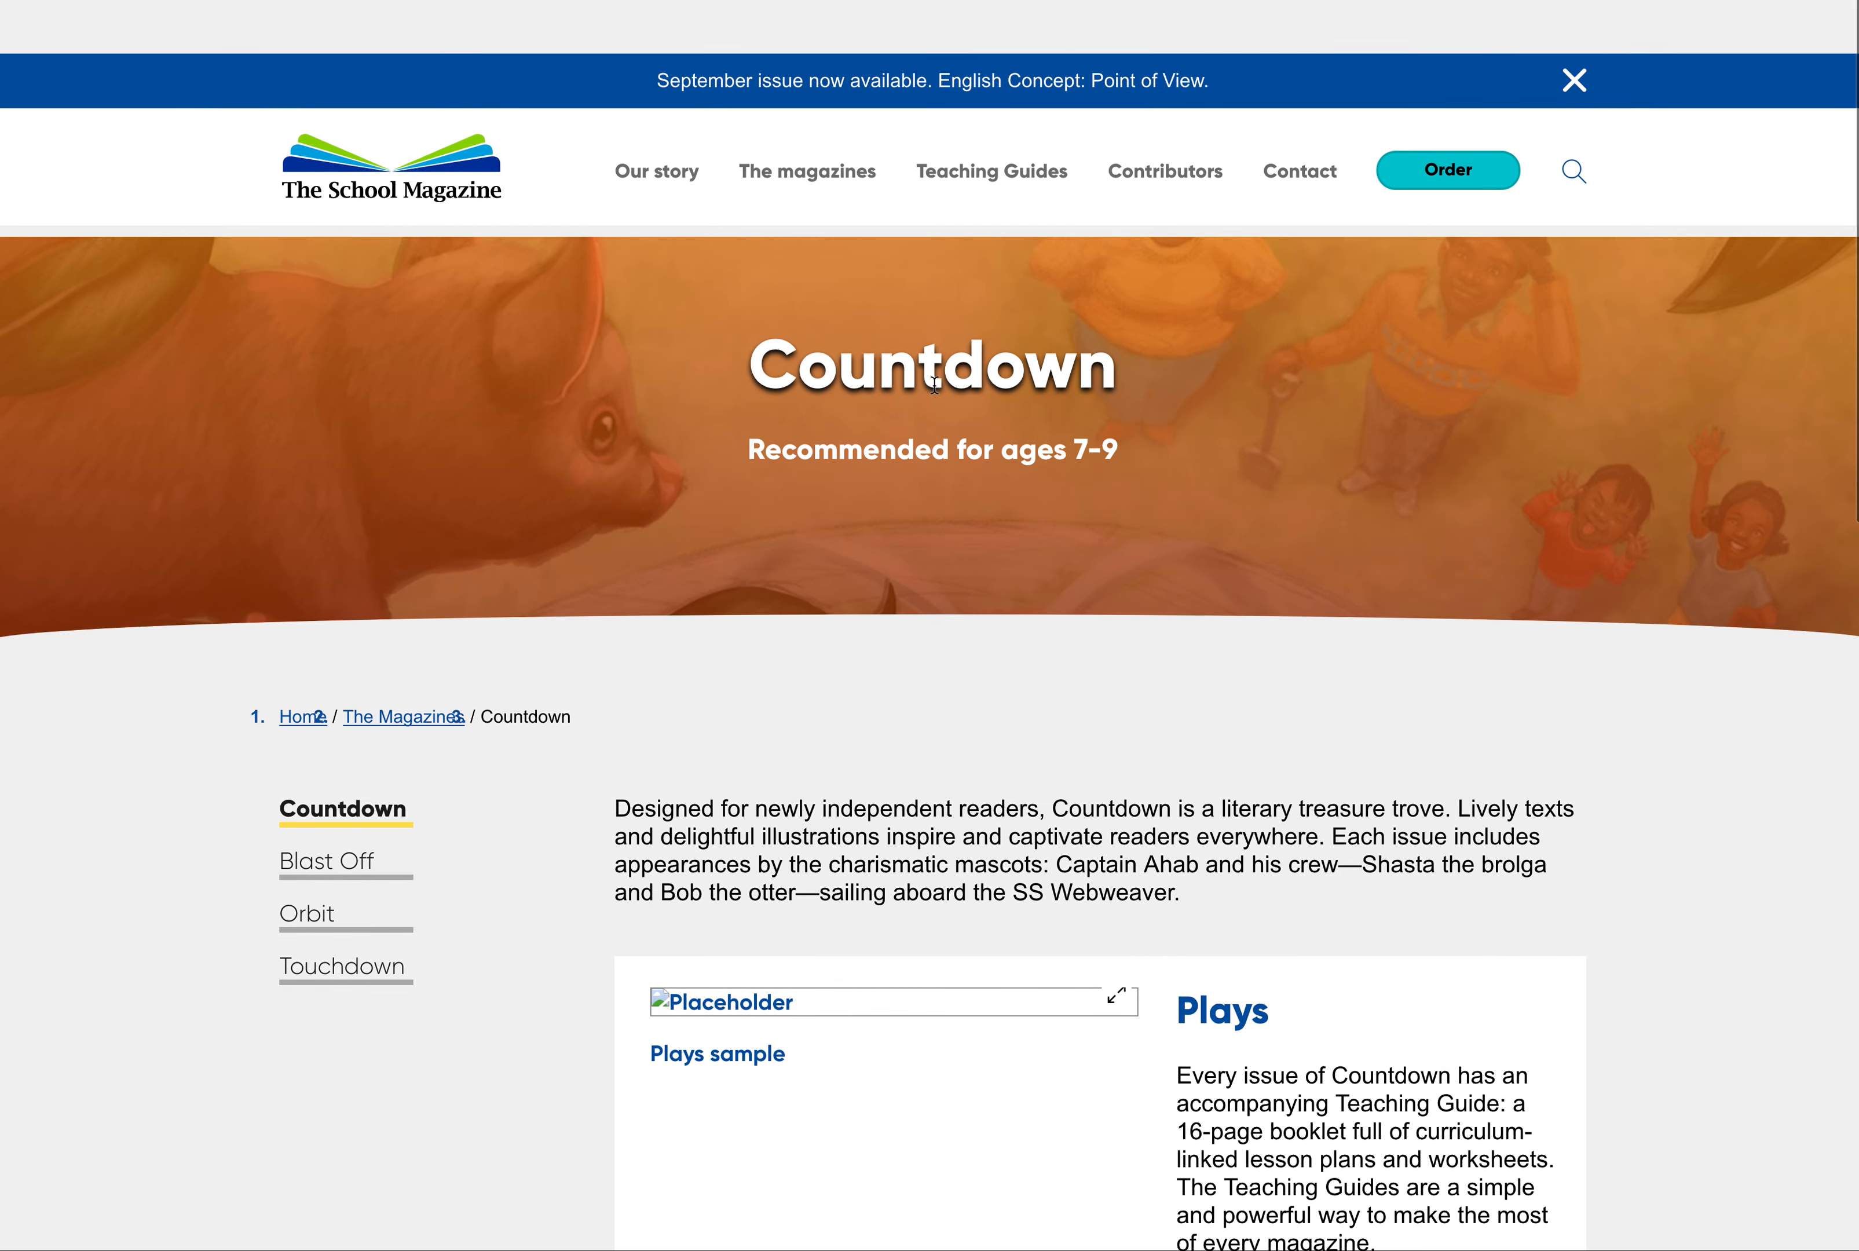
pyautogui.scroll(-1, 1216, 403)
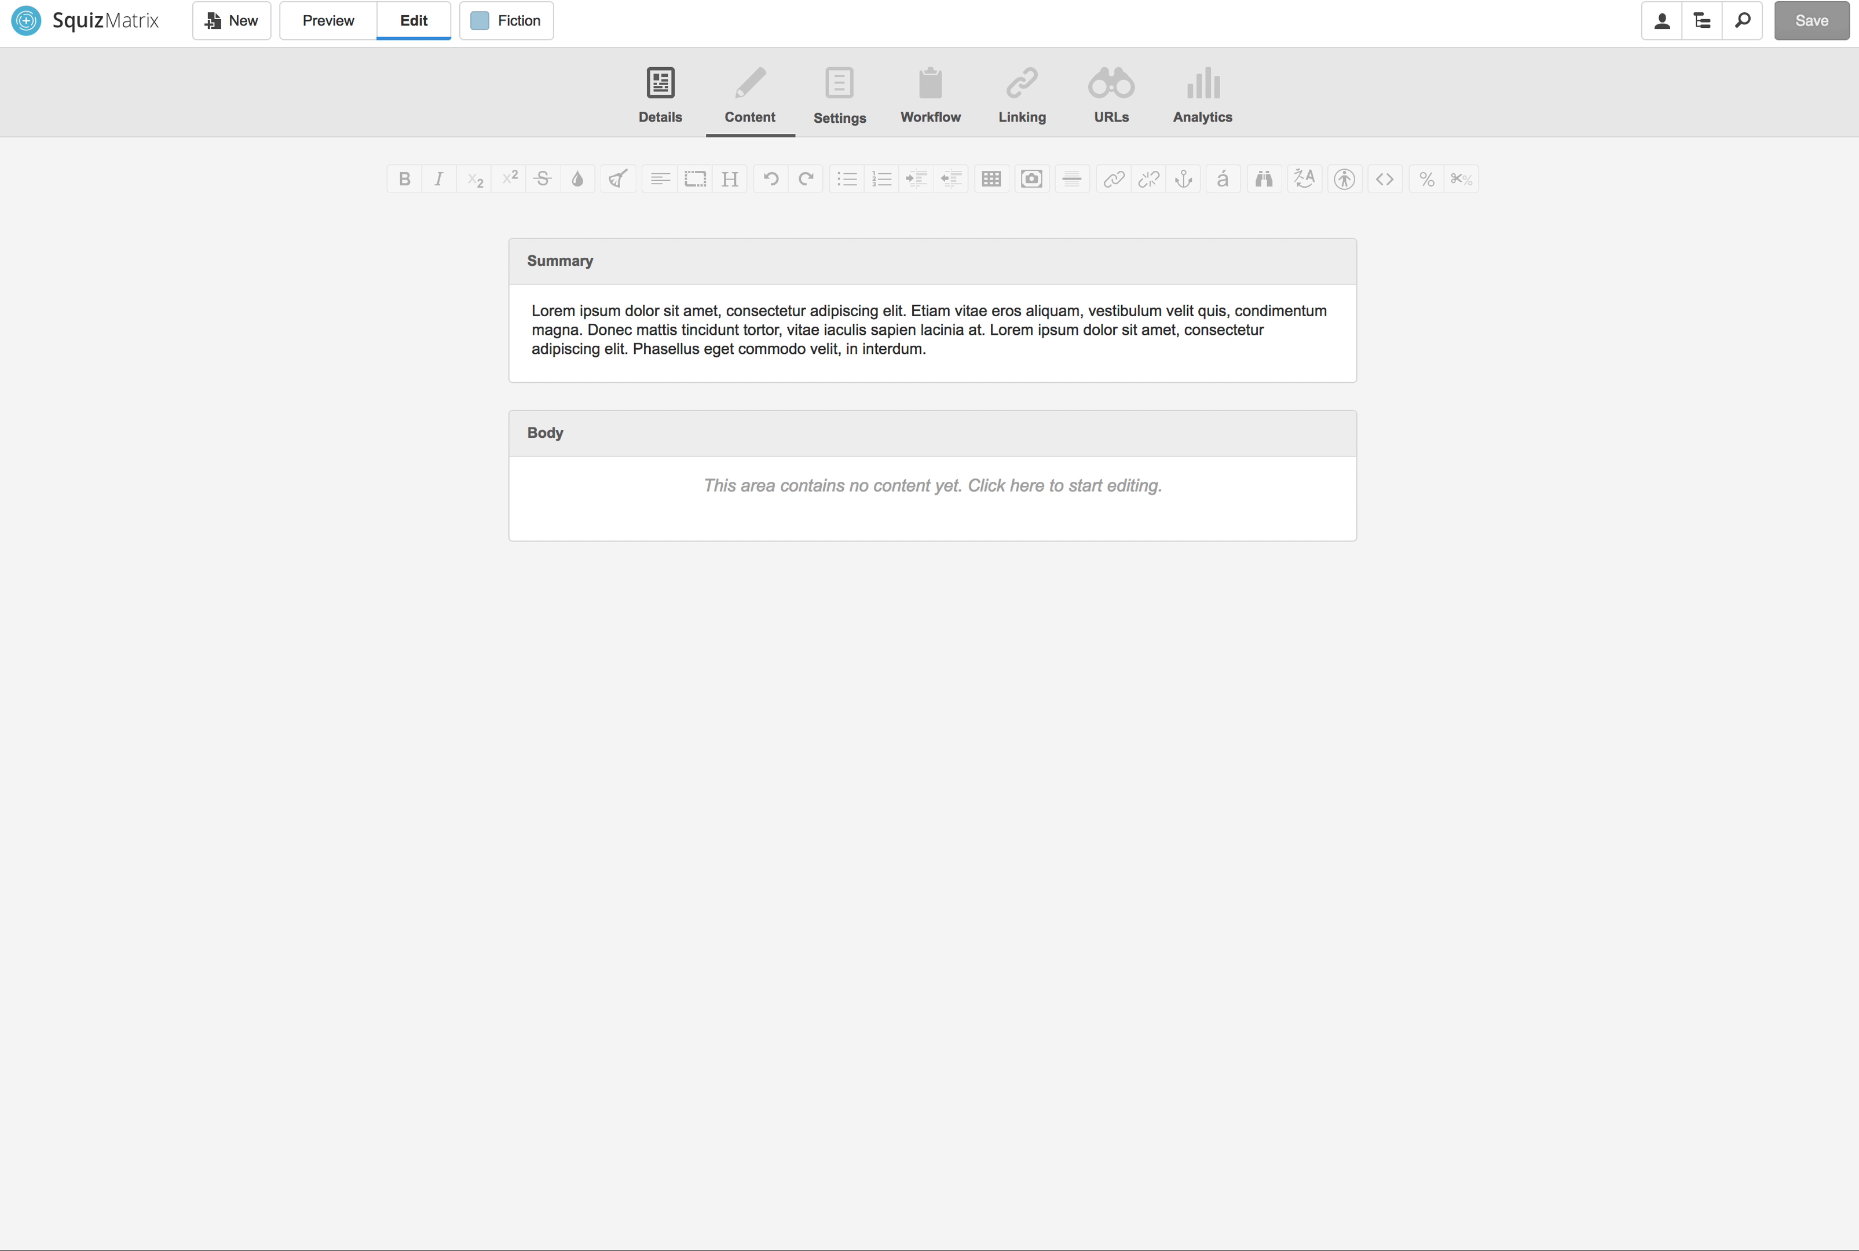
pyautogui.click(849, 111)
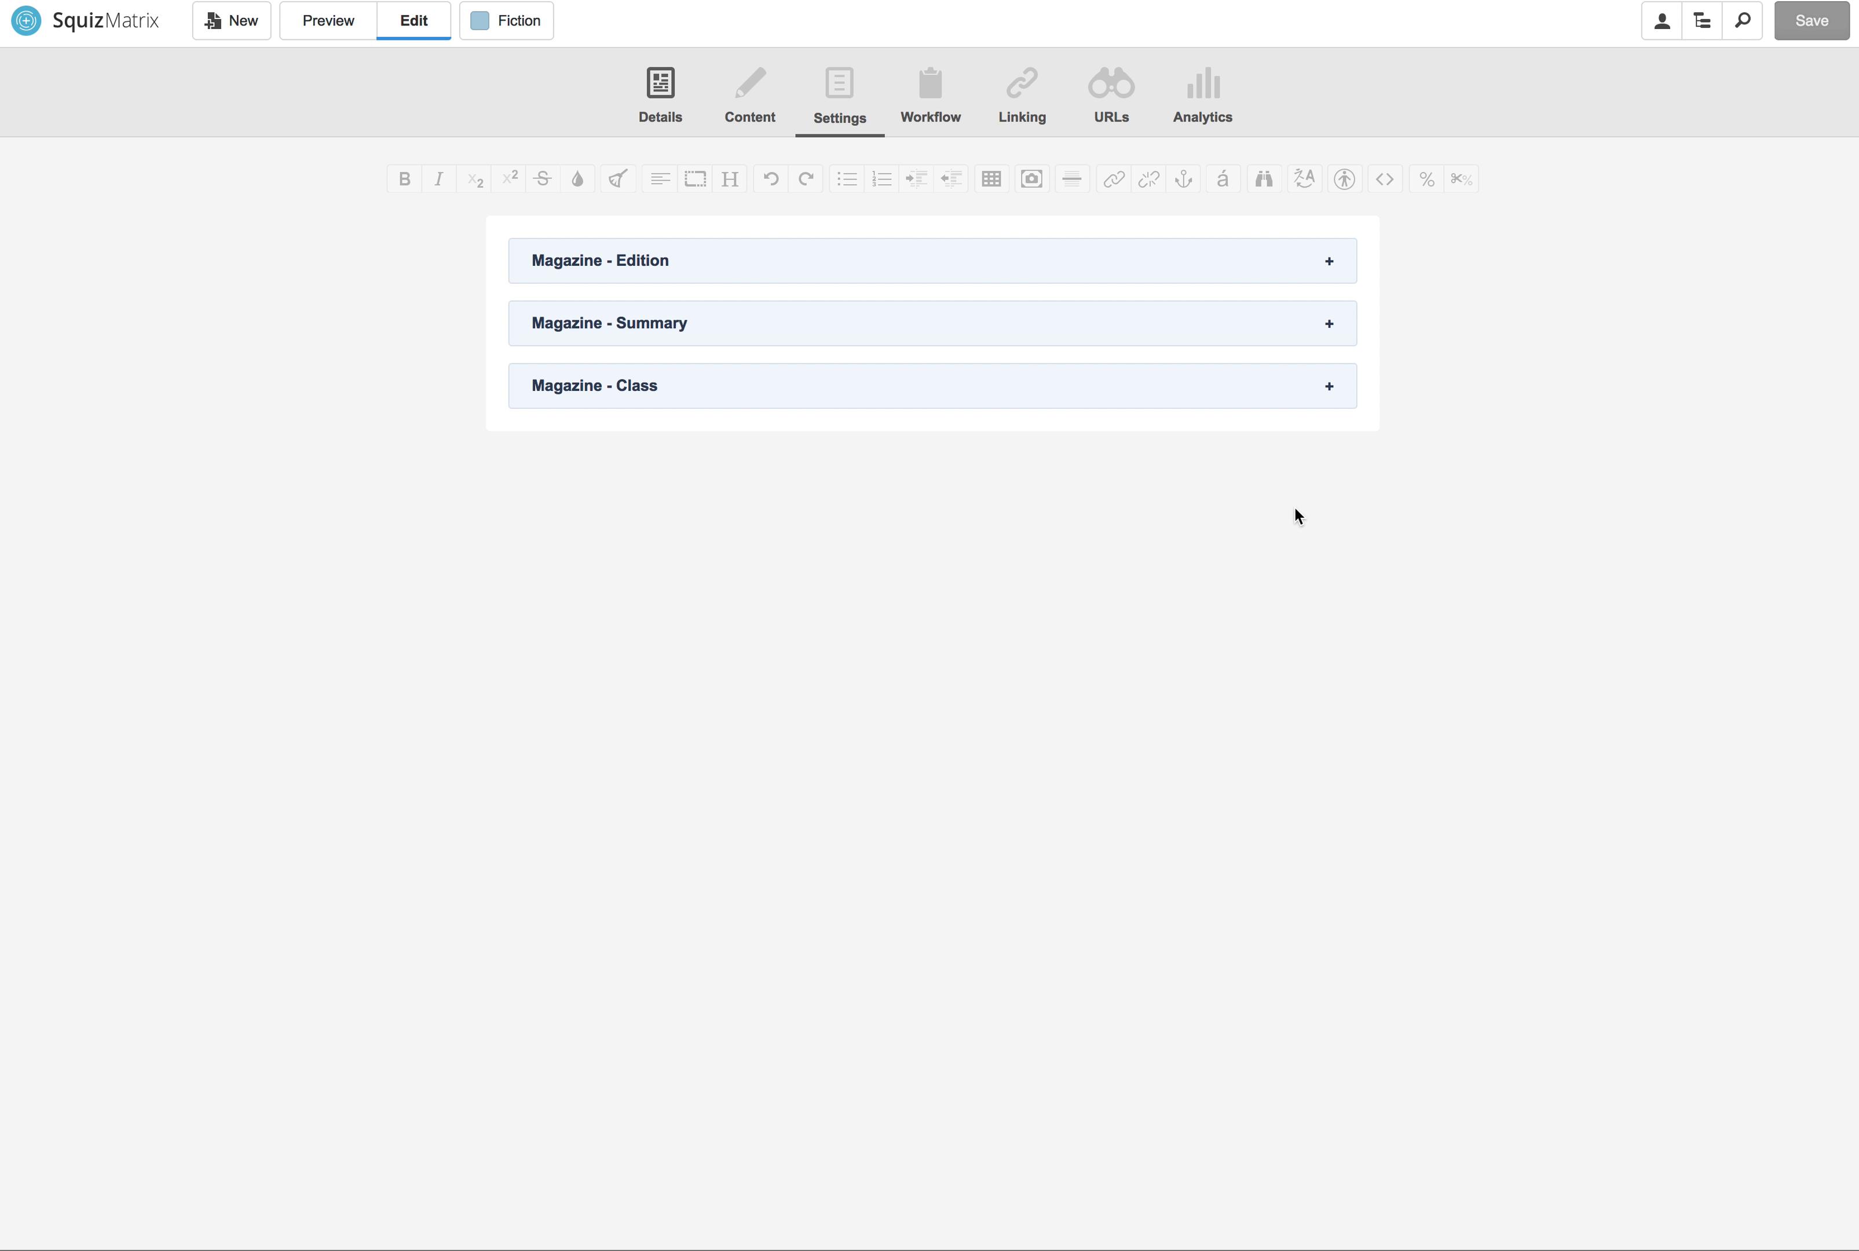
# Step: Find the Countdown page under The magazines with the Asset Finder and open it for editing
pyautogui.click(1701, 21)
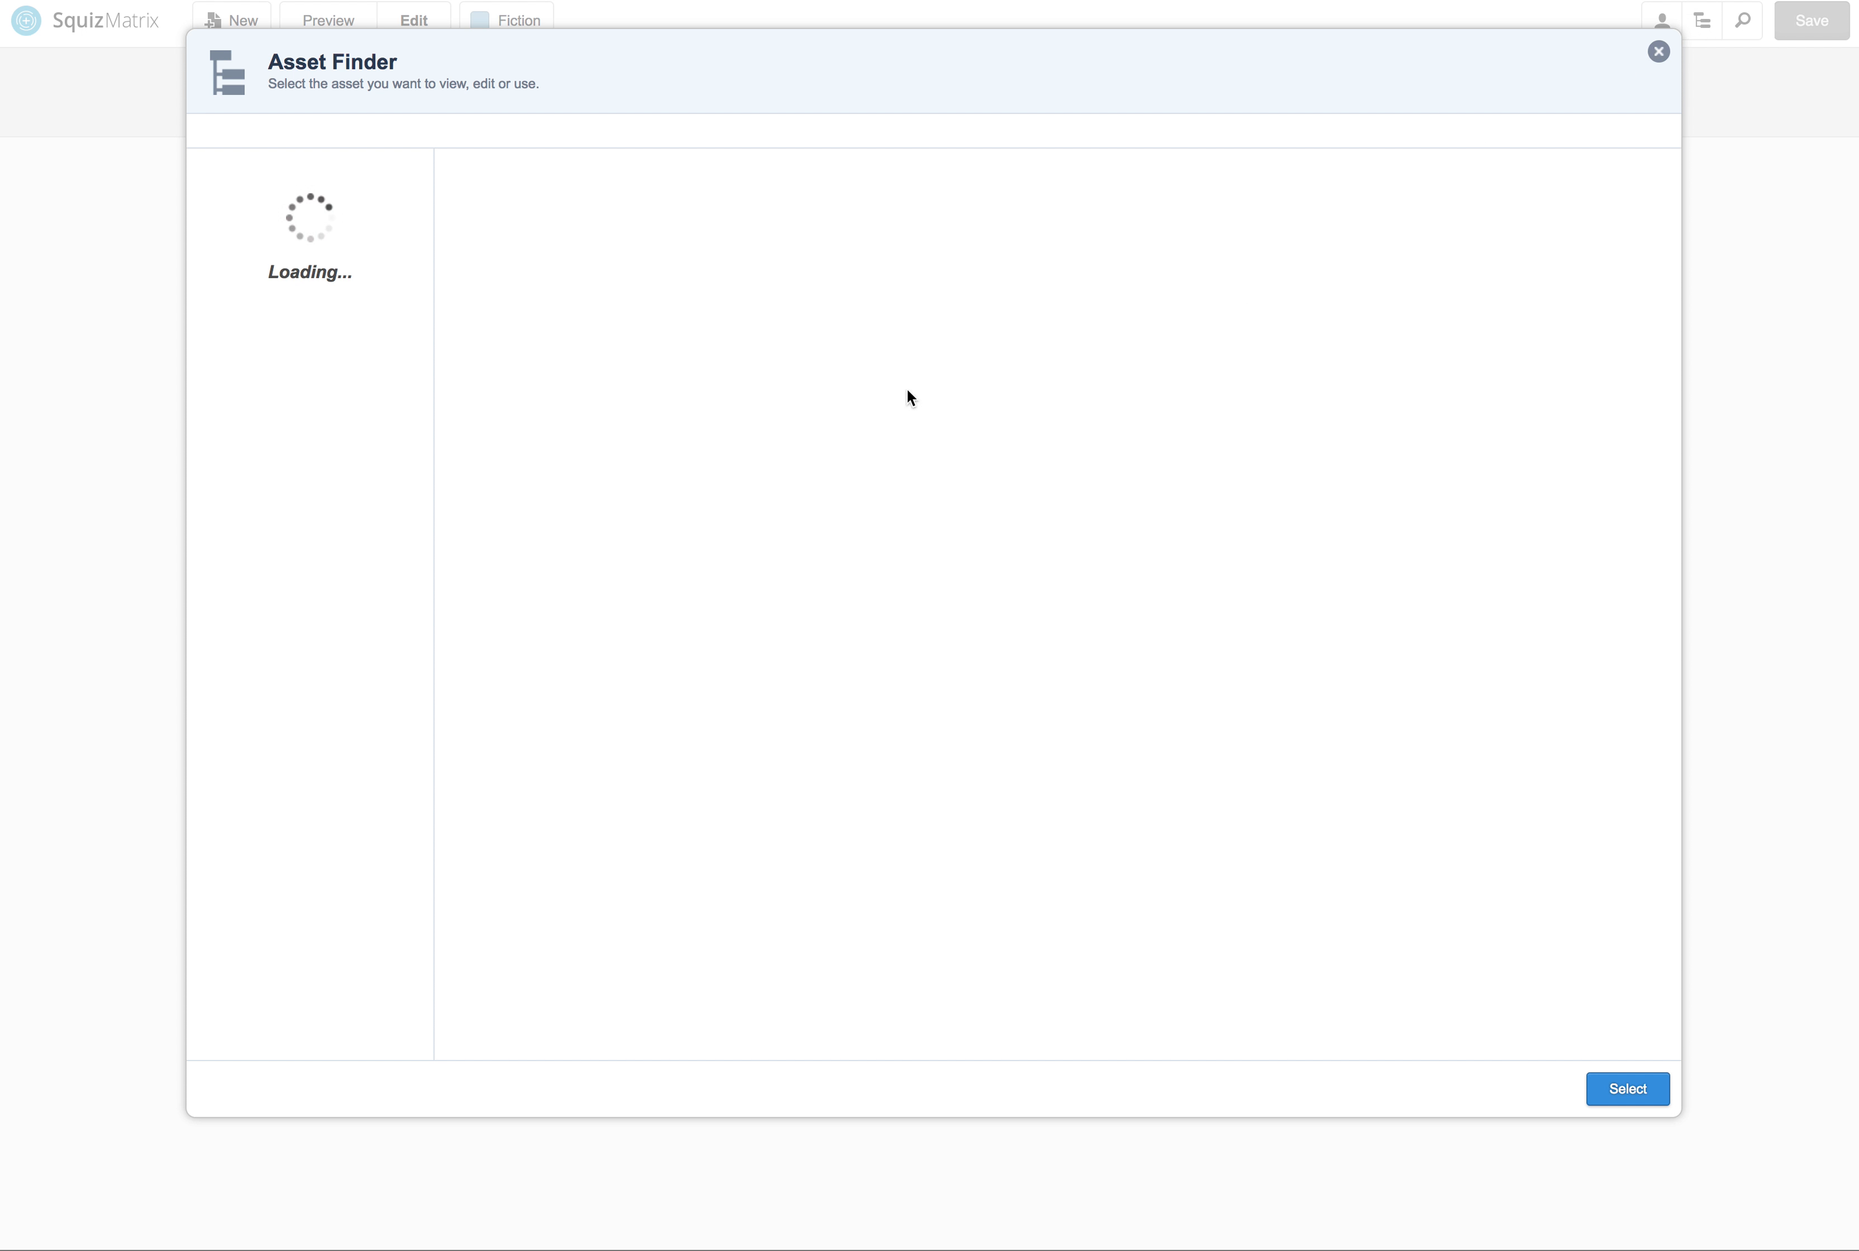
pyautogui.click(789, 231)
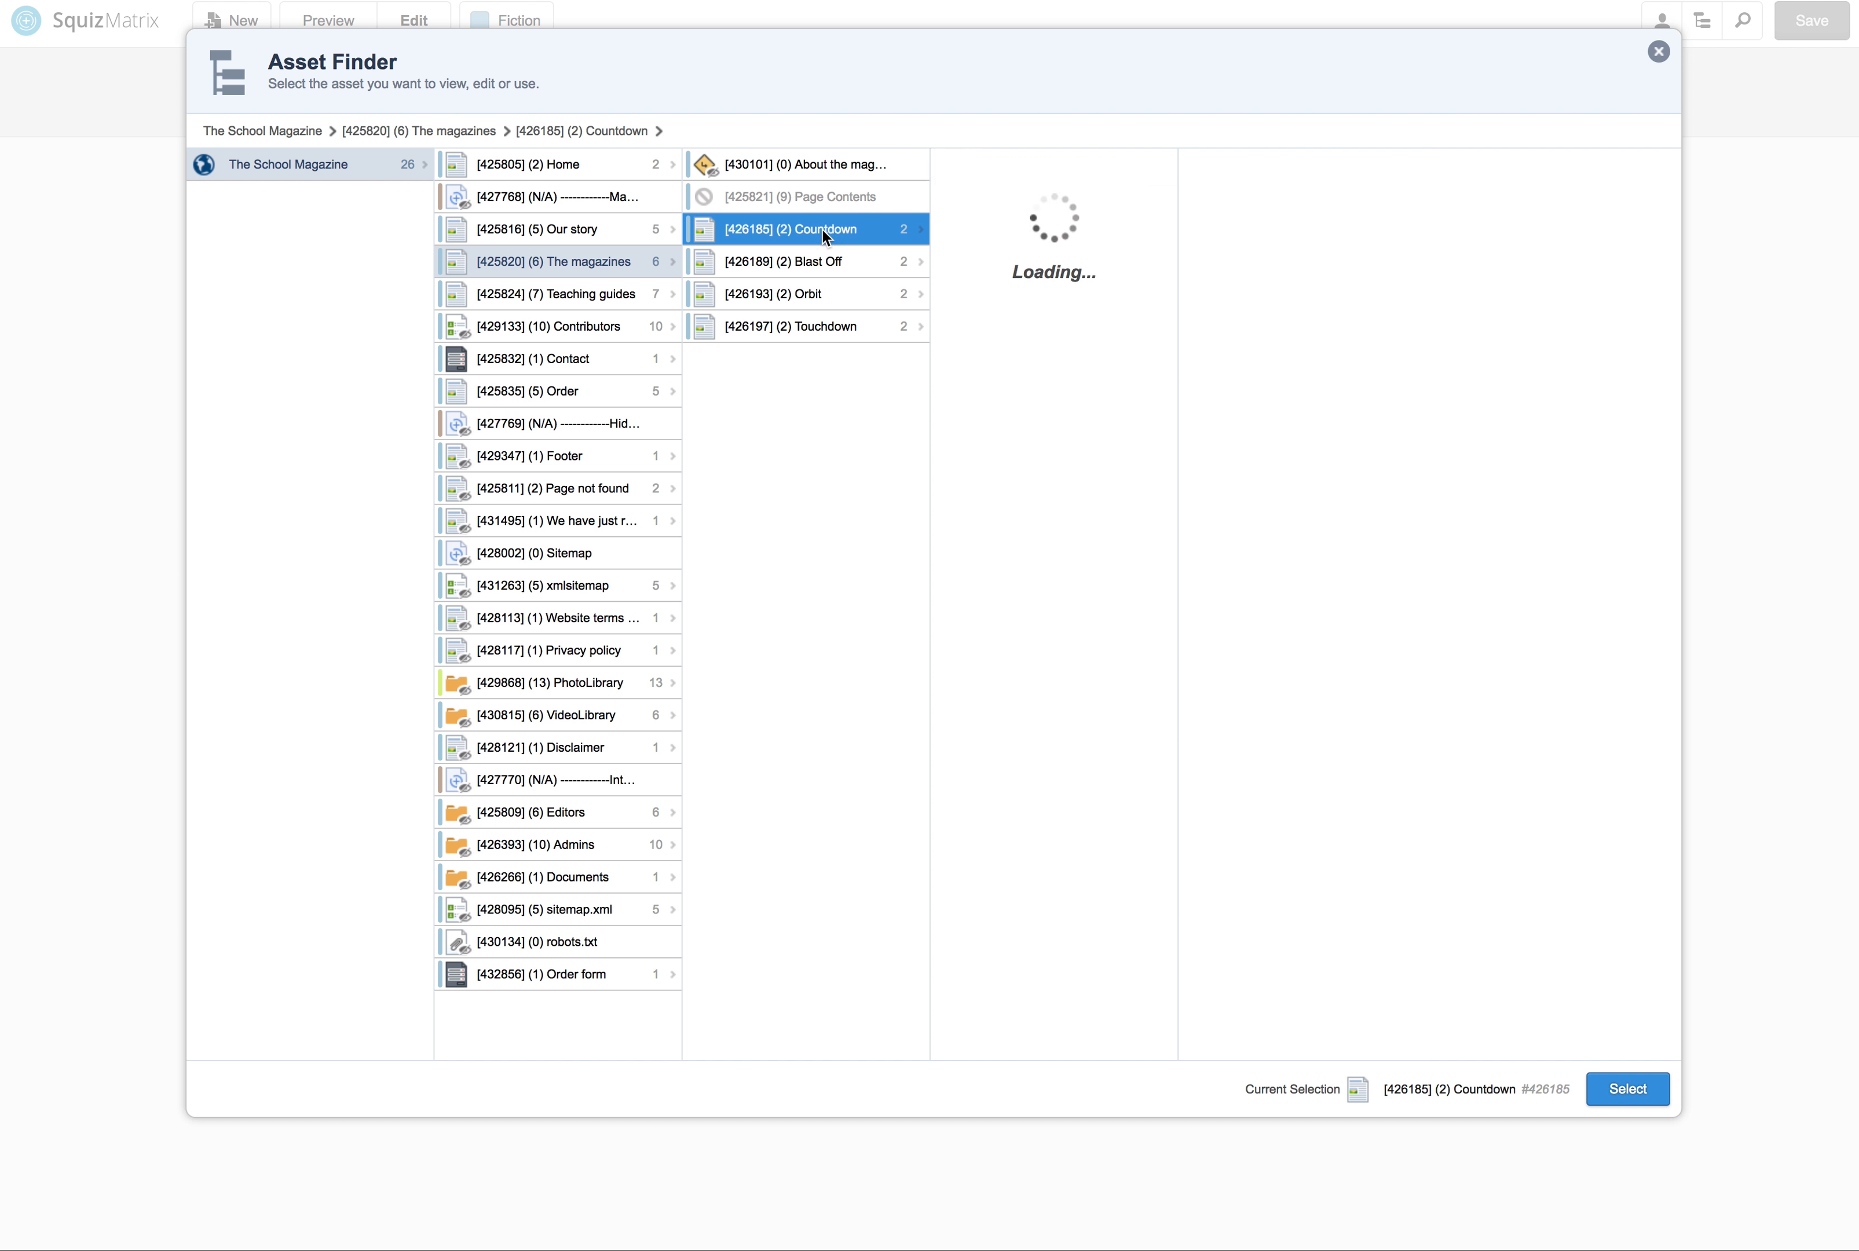
pyautogui.click(1599, 1093)
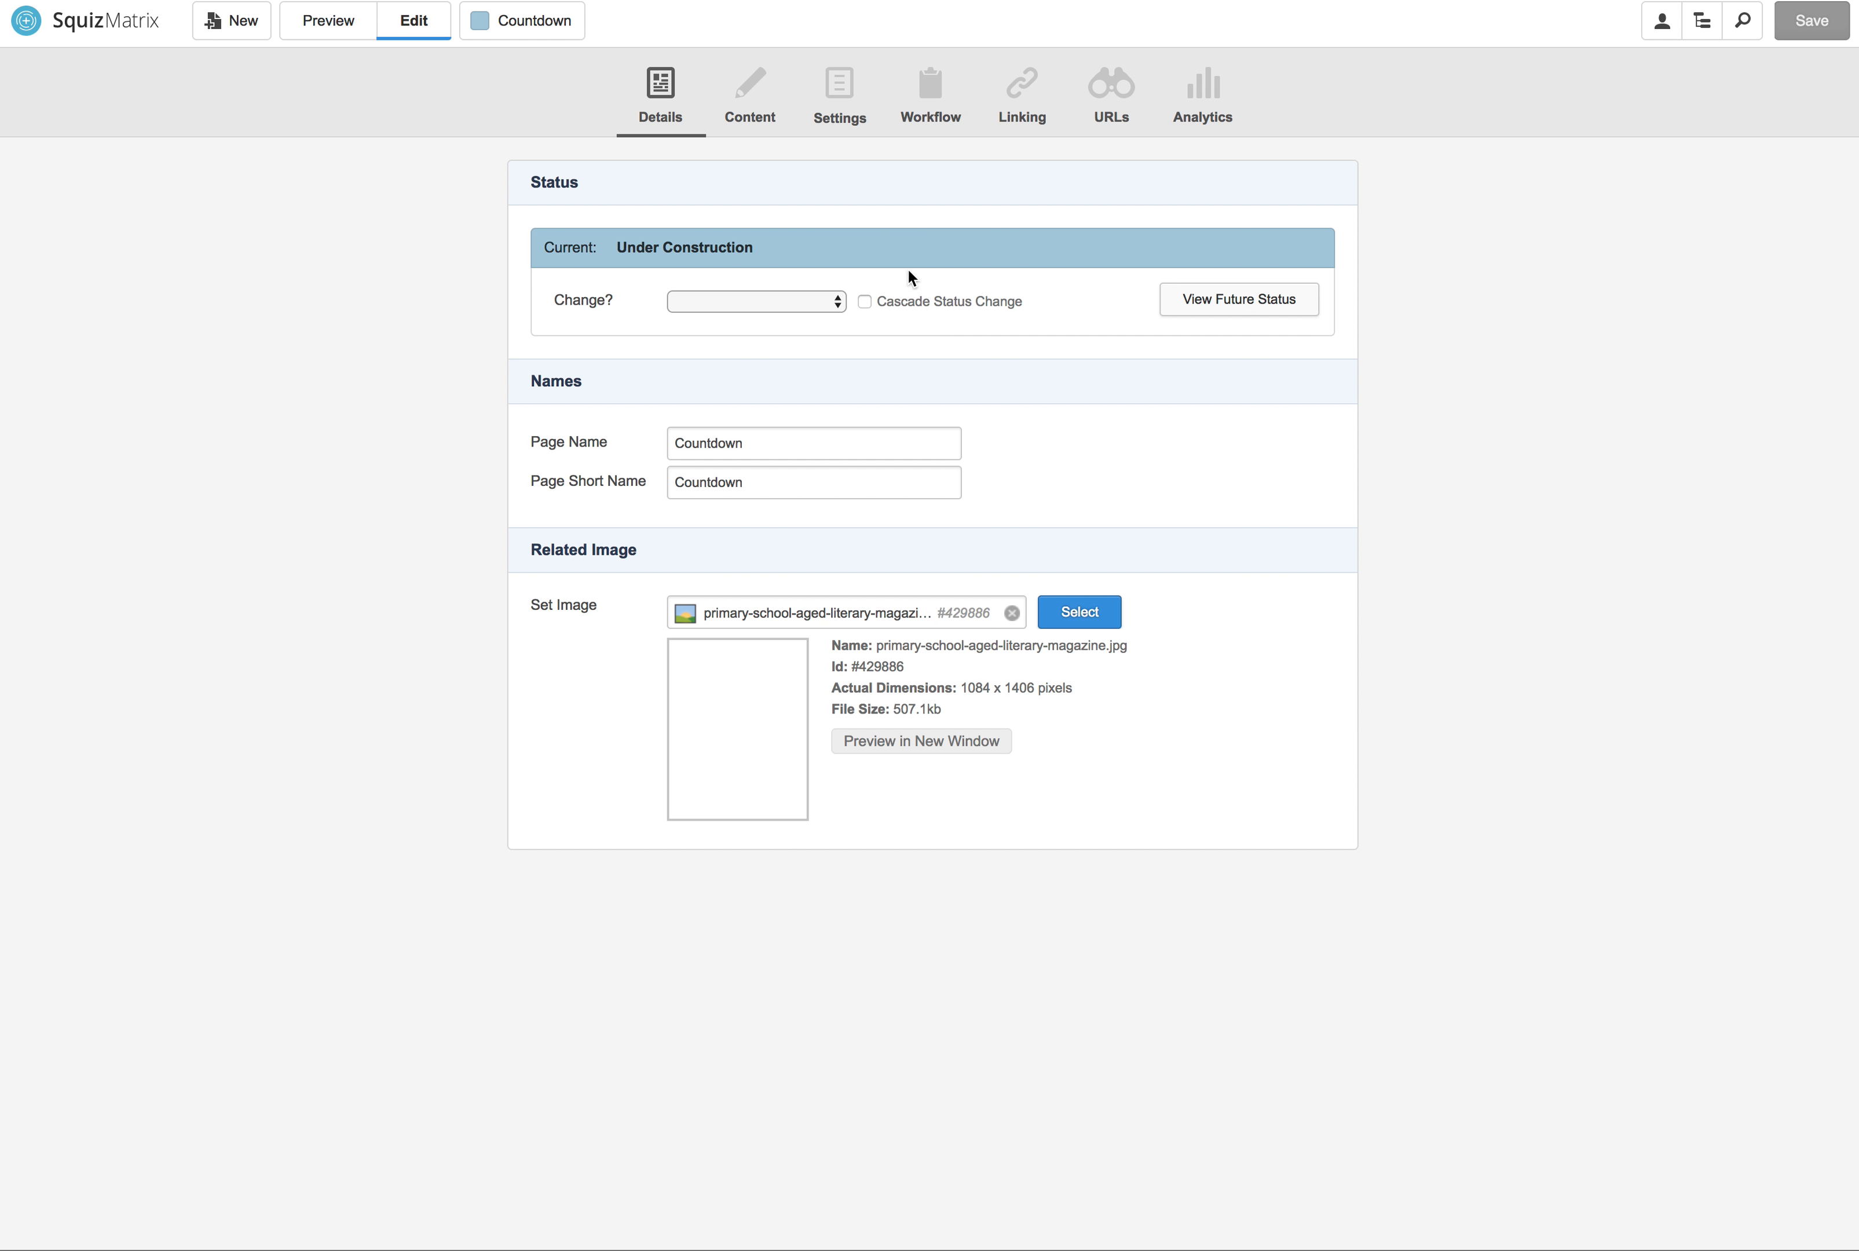
# Step: Open the Countdown page's settings, dismiss the error and expand banners - Settings to review the banner photo and text fields
pyautogui.click(851, 100)
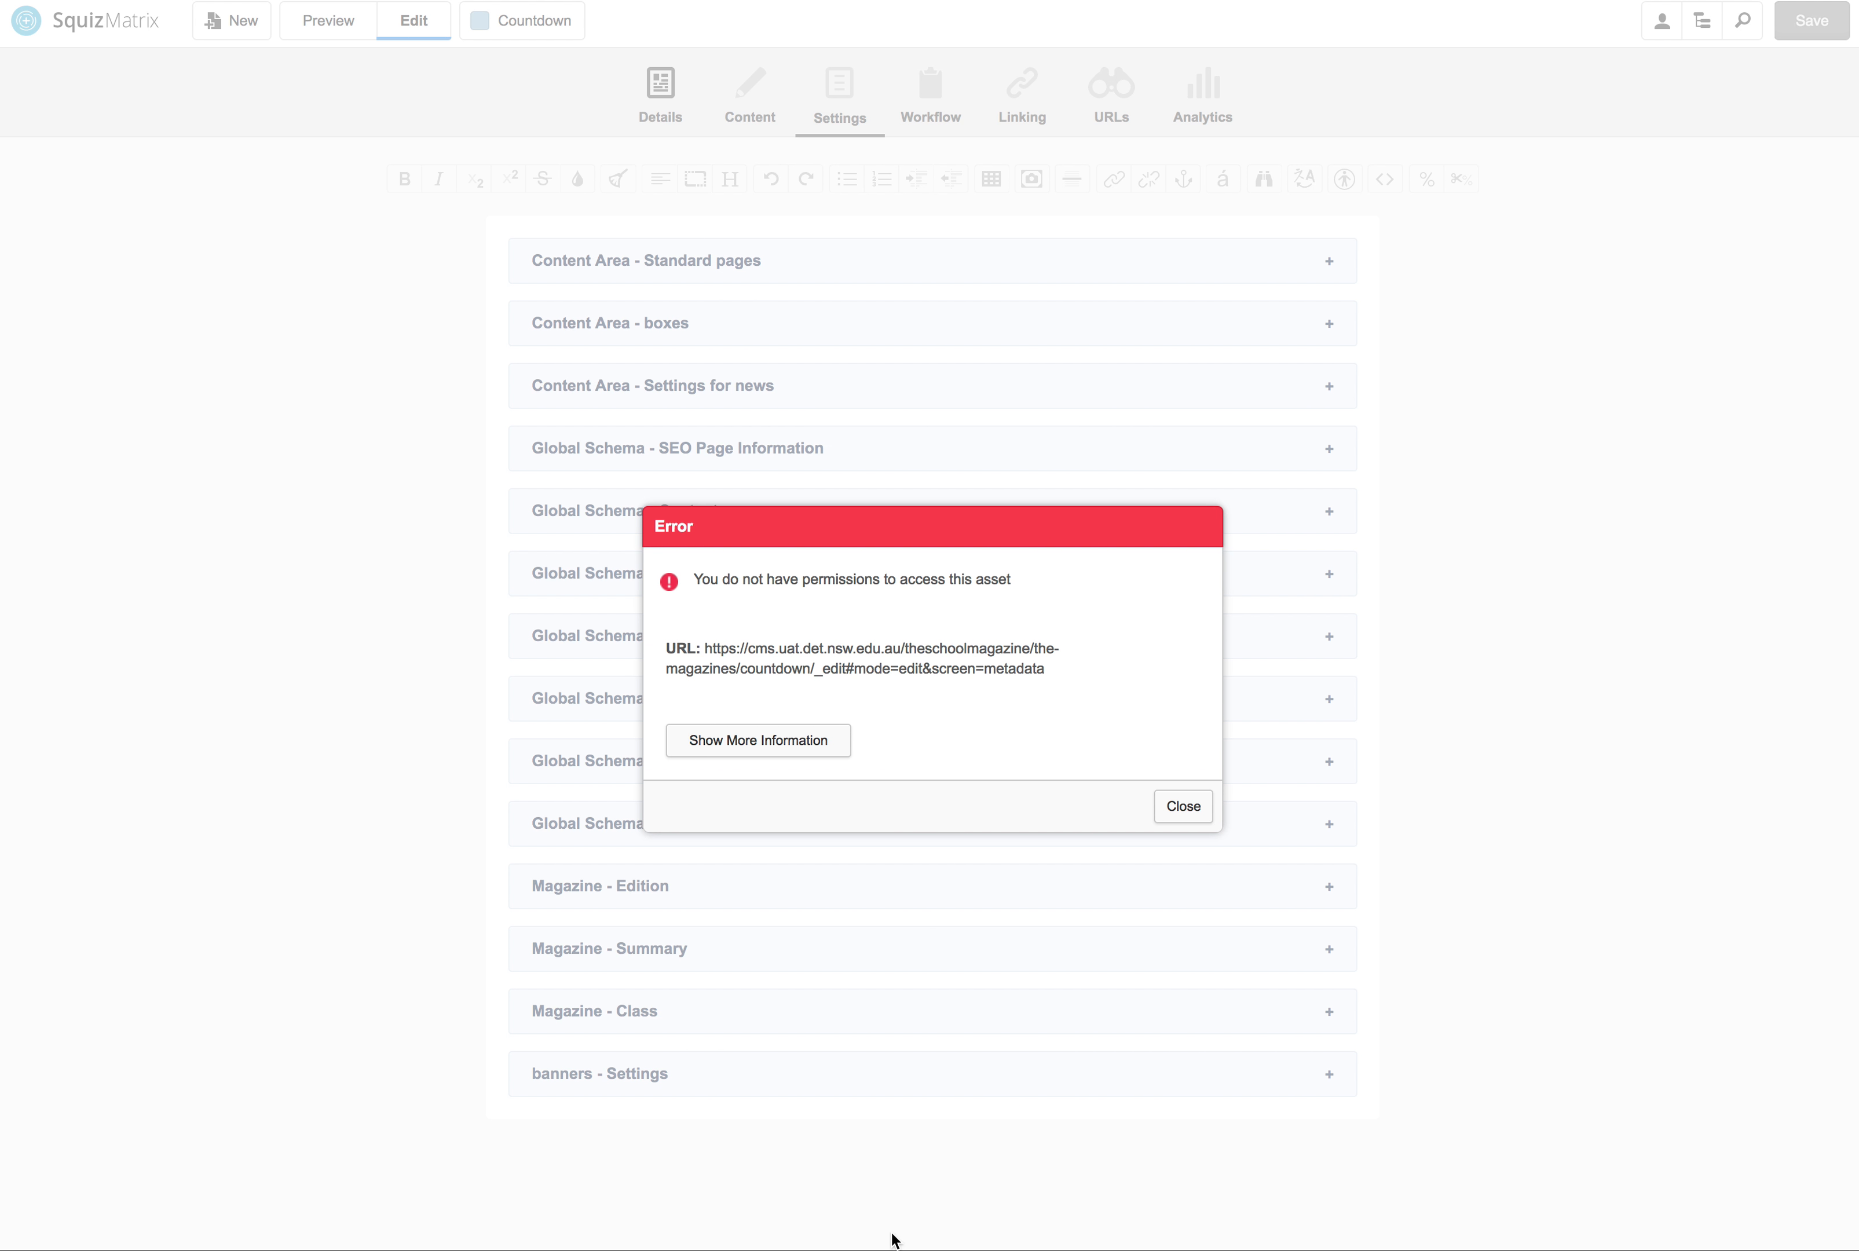
pyautogui.click(1179, 802)
pyautogui.click(638, 1080)
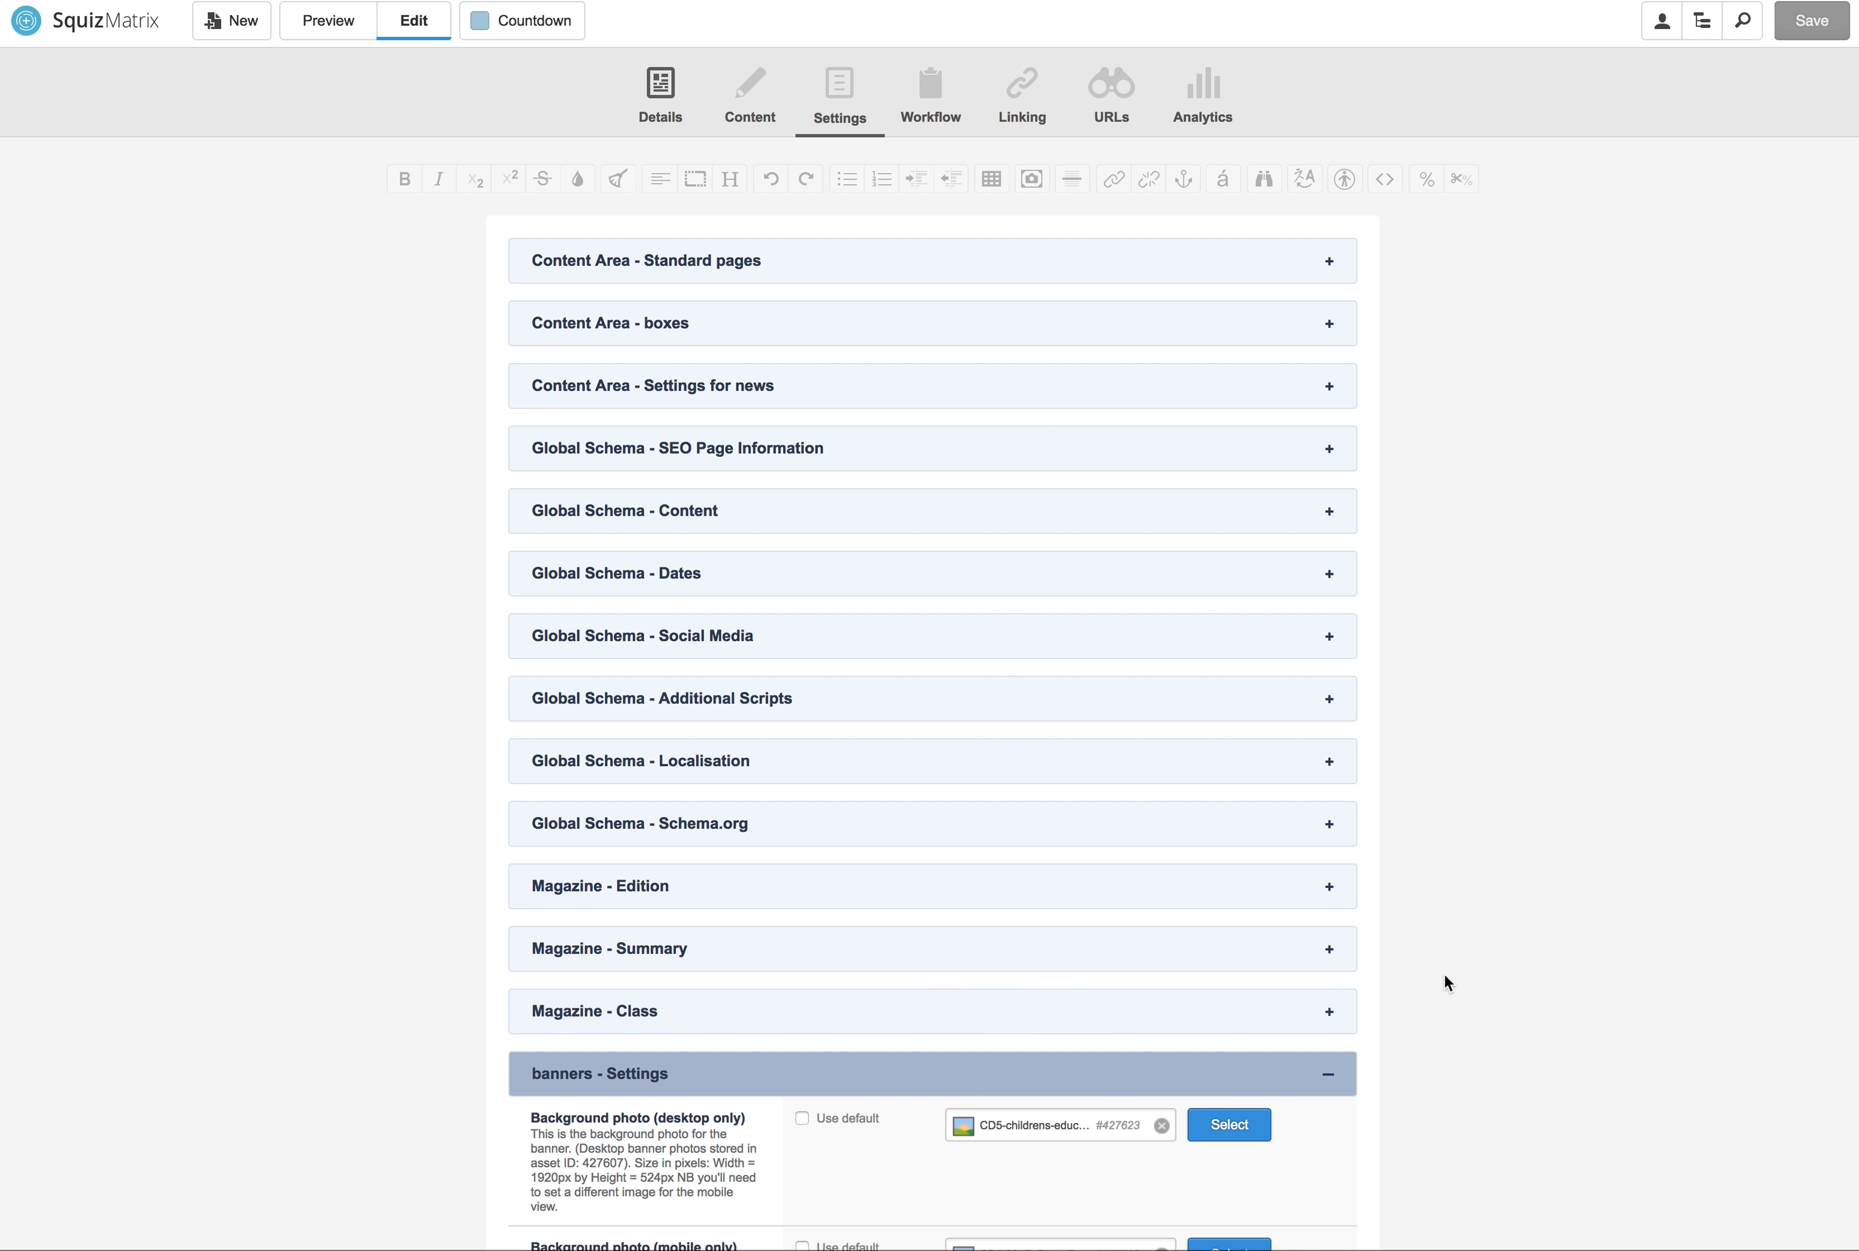
pyautogui.scroll(-5, 1444, 971)
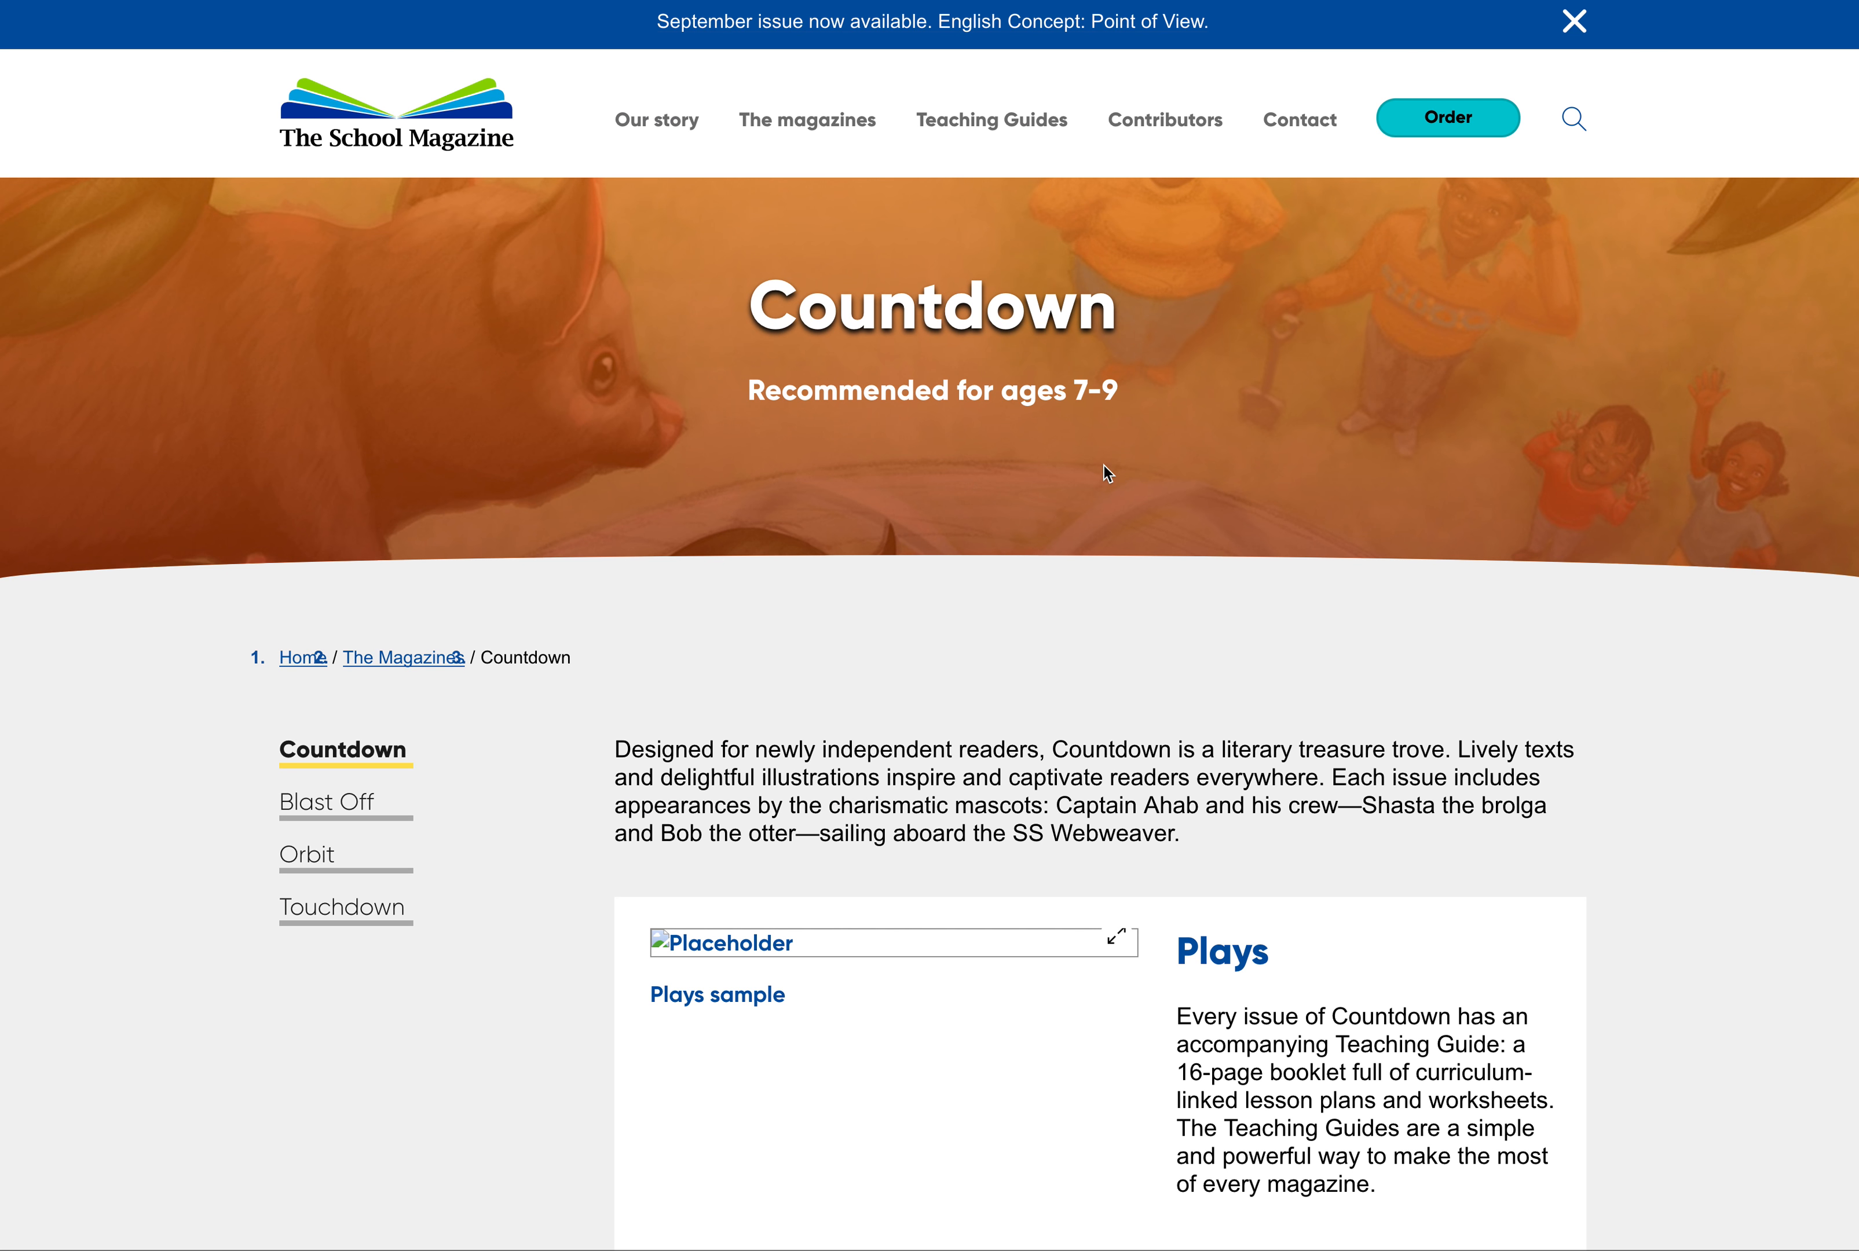
# Step: Locate the Countdown teaching guides box on the live page and its matching containers in the Countdown page's content
pyautogui.scroll(-15, 1105, 472)
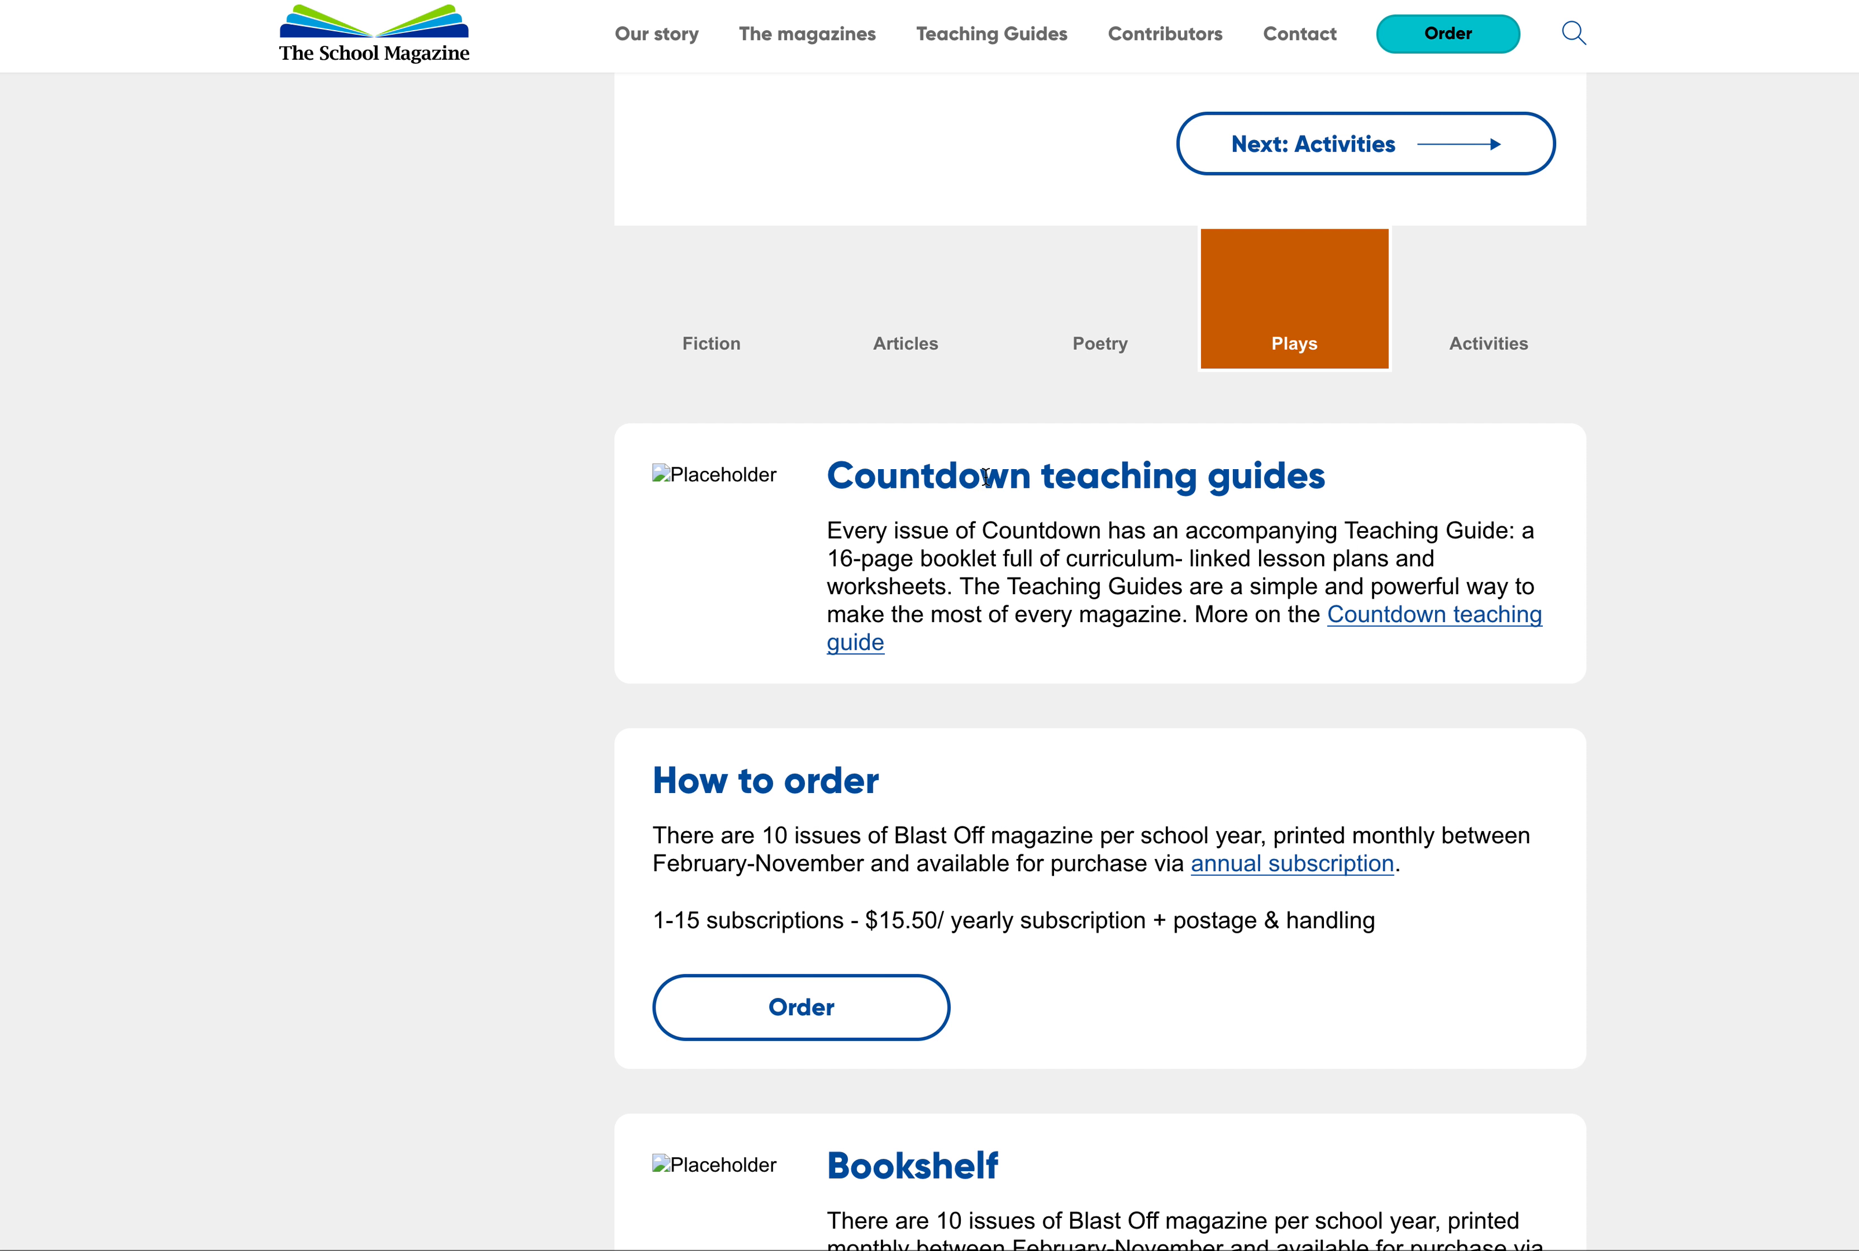
pyautogui.moveTo(825, 476); pyautogui.dragTo(1359, 483)
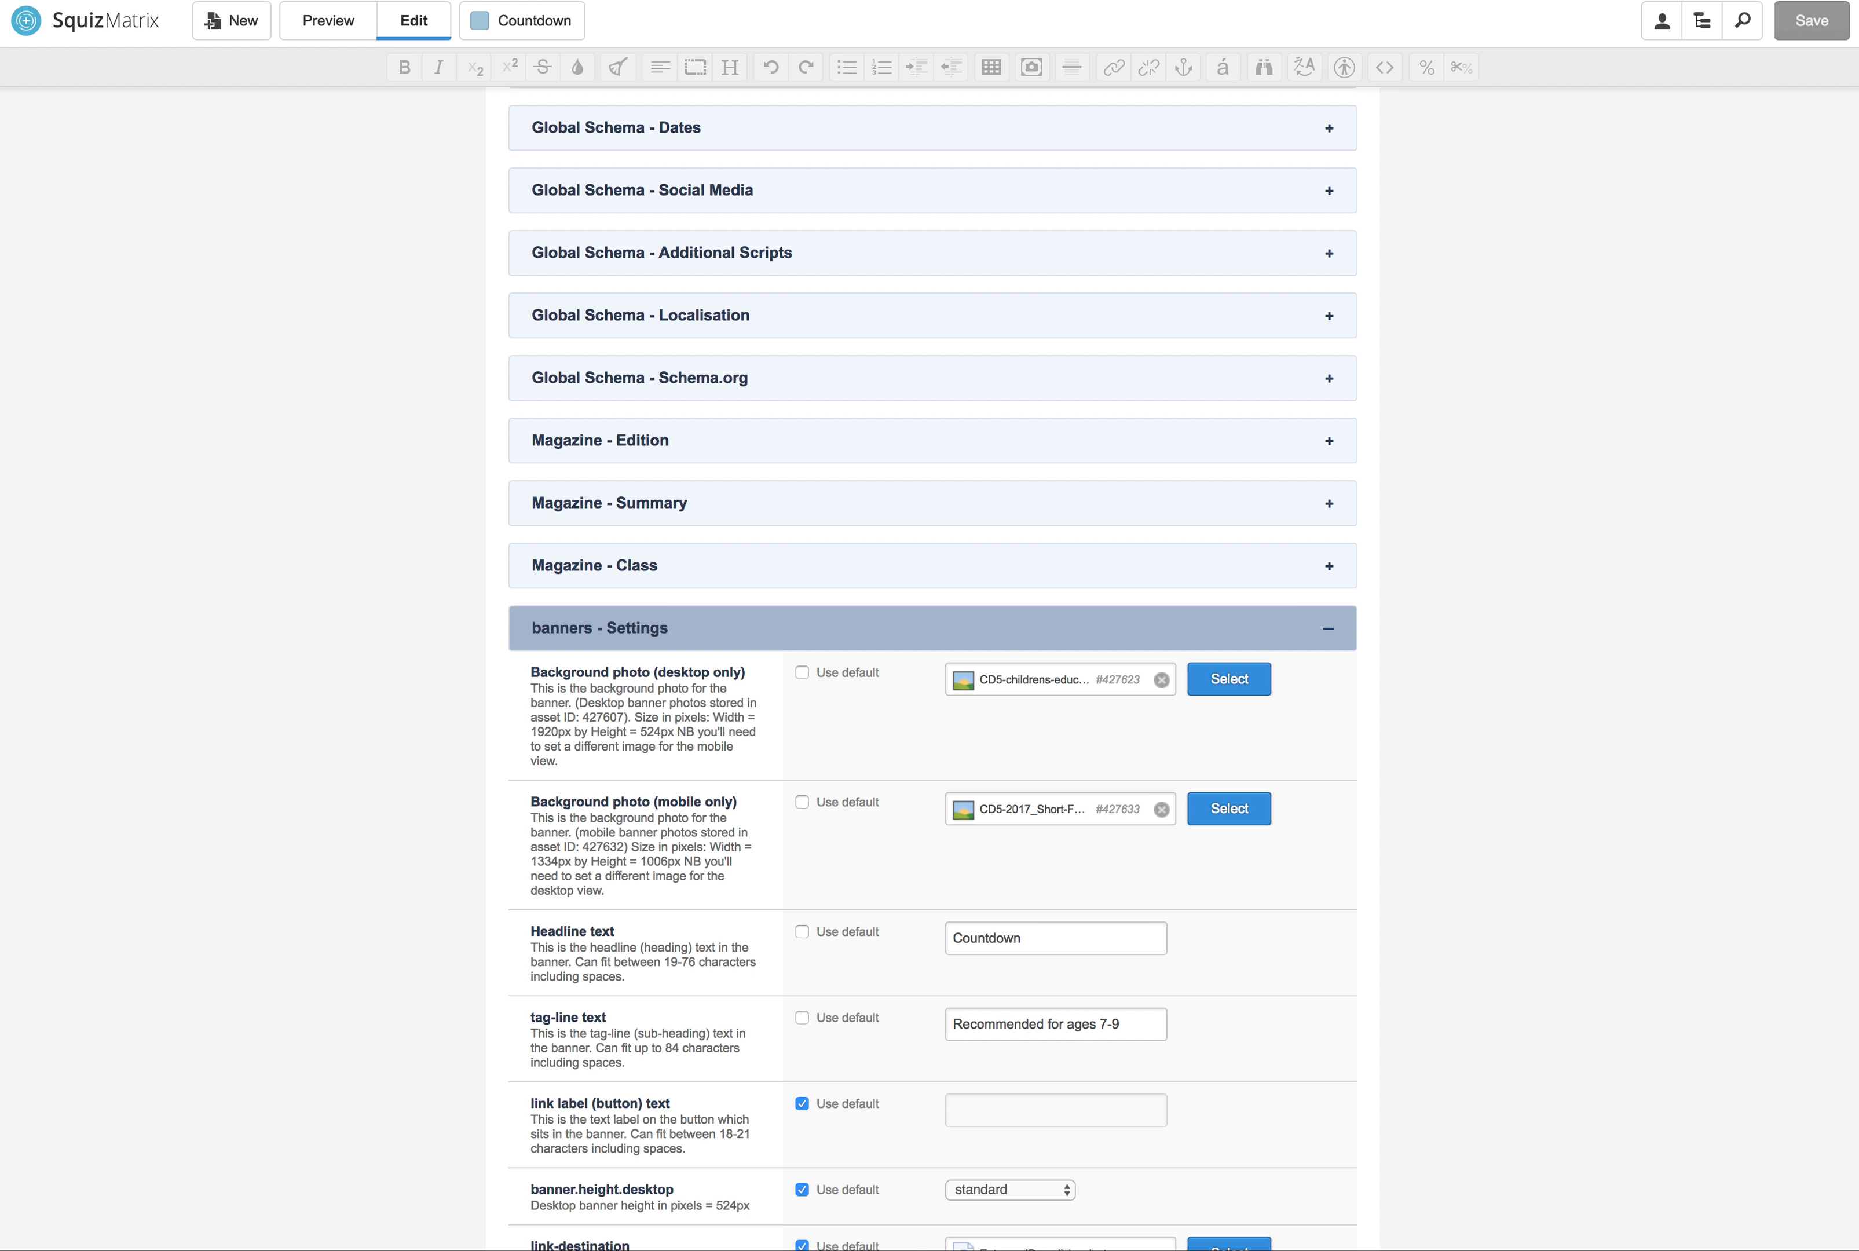
pyautogui.scroll(6, 1616, 529)
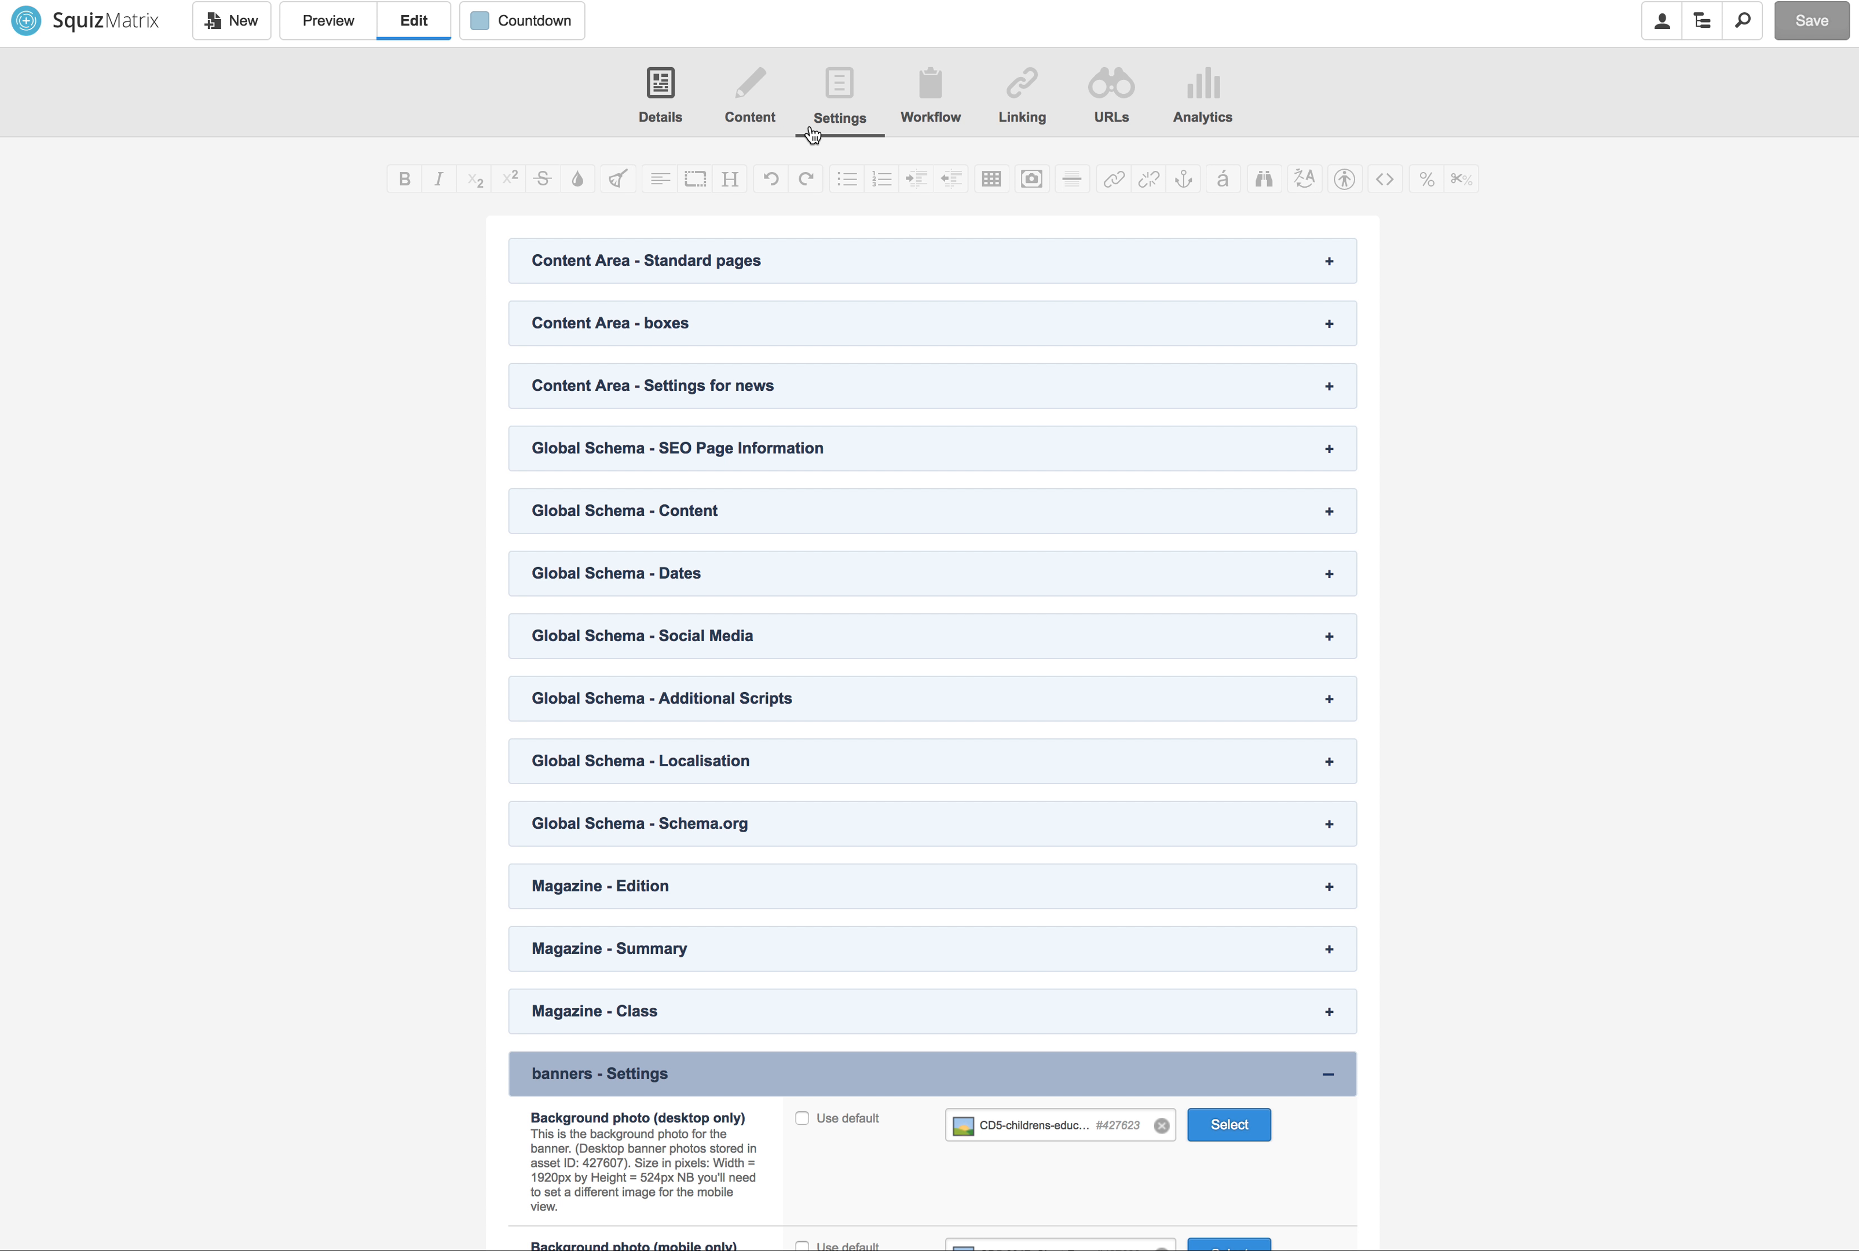
pyautogui.click(745, 91)
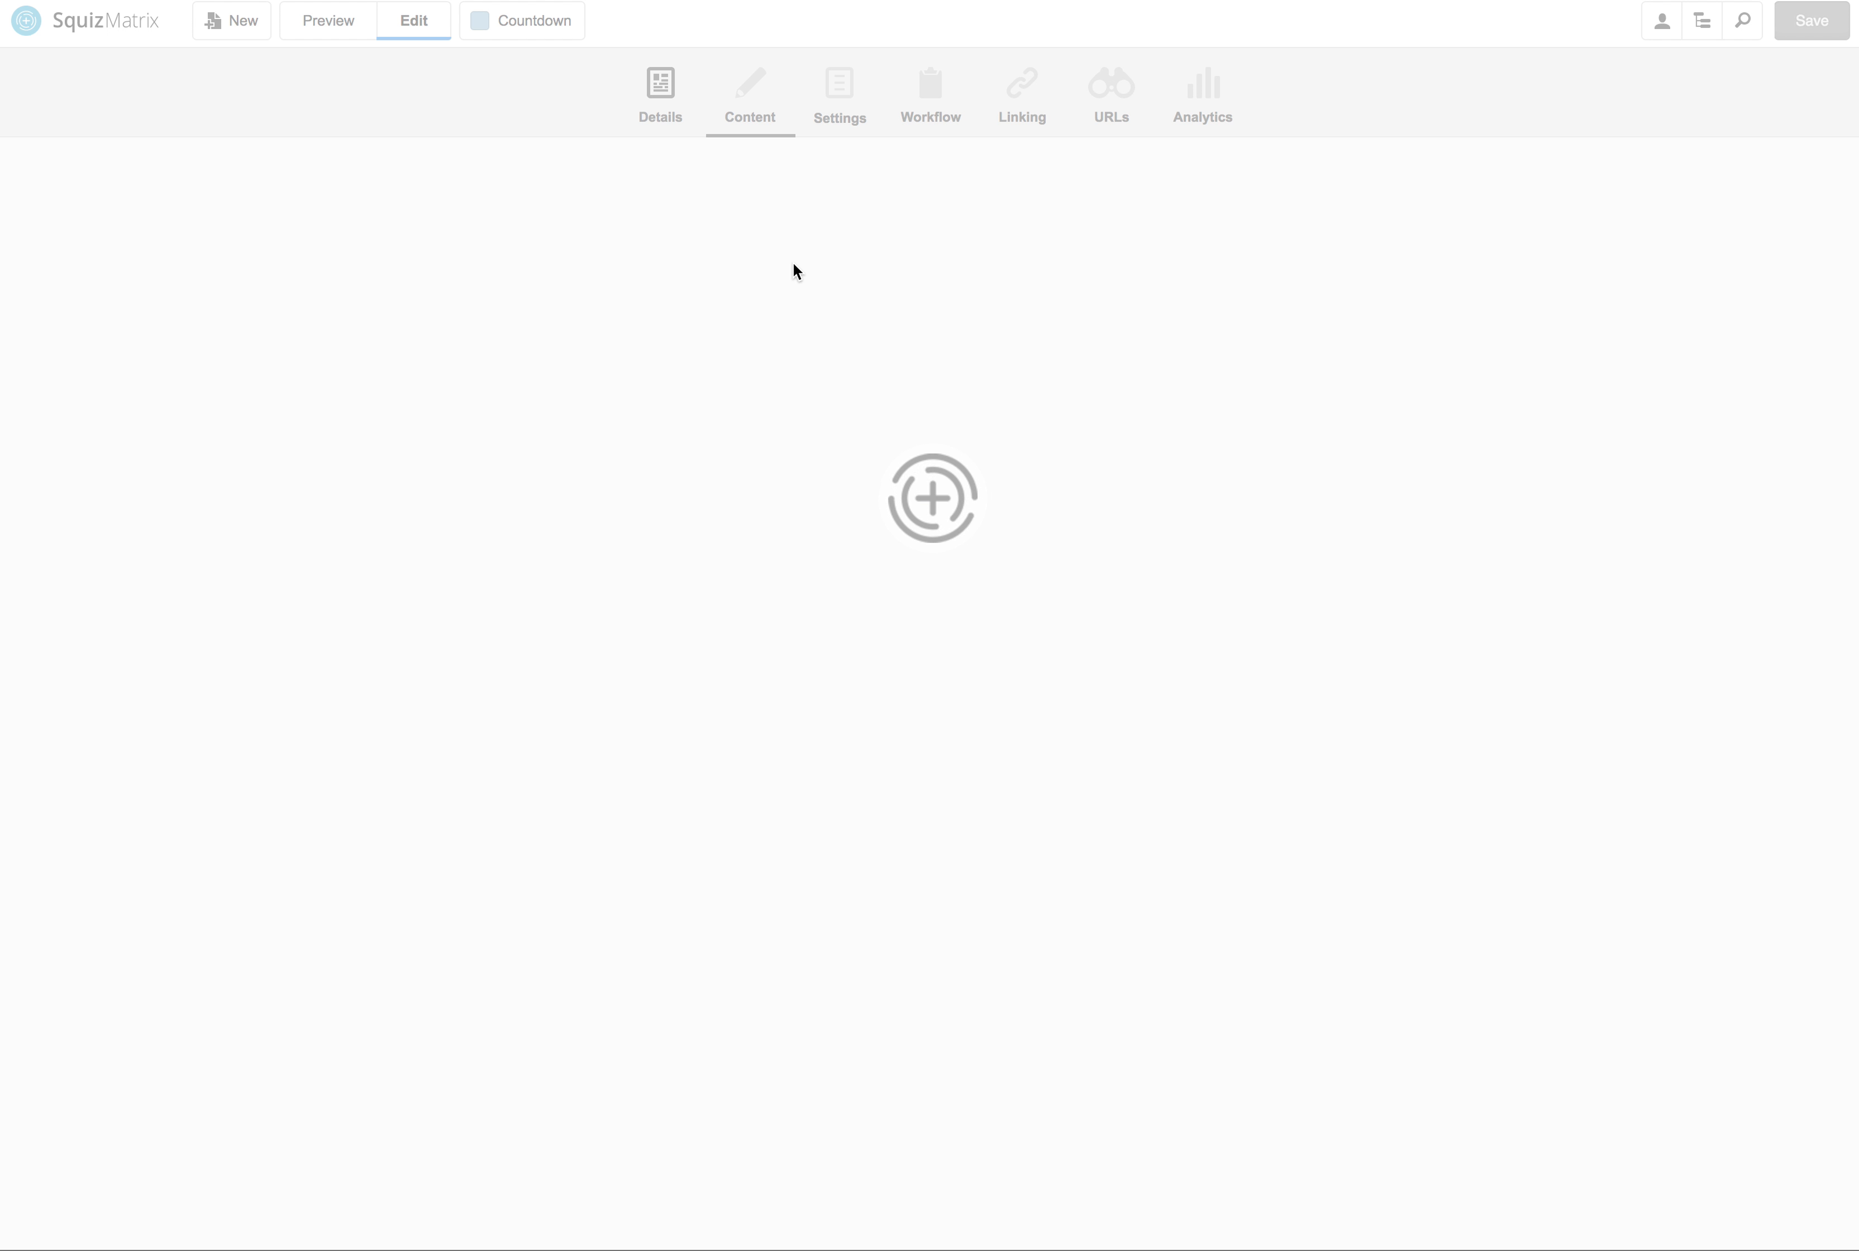
pyautogui.scroll(-8, 955, 575)
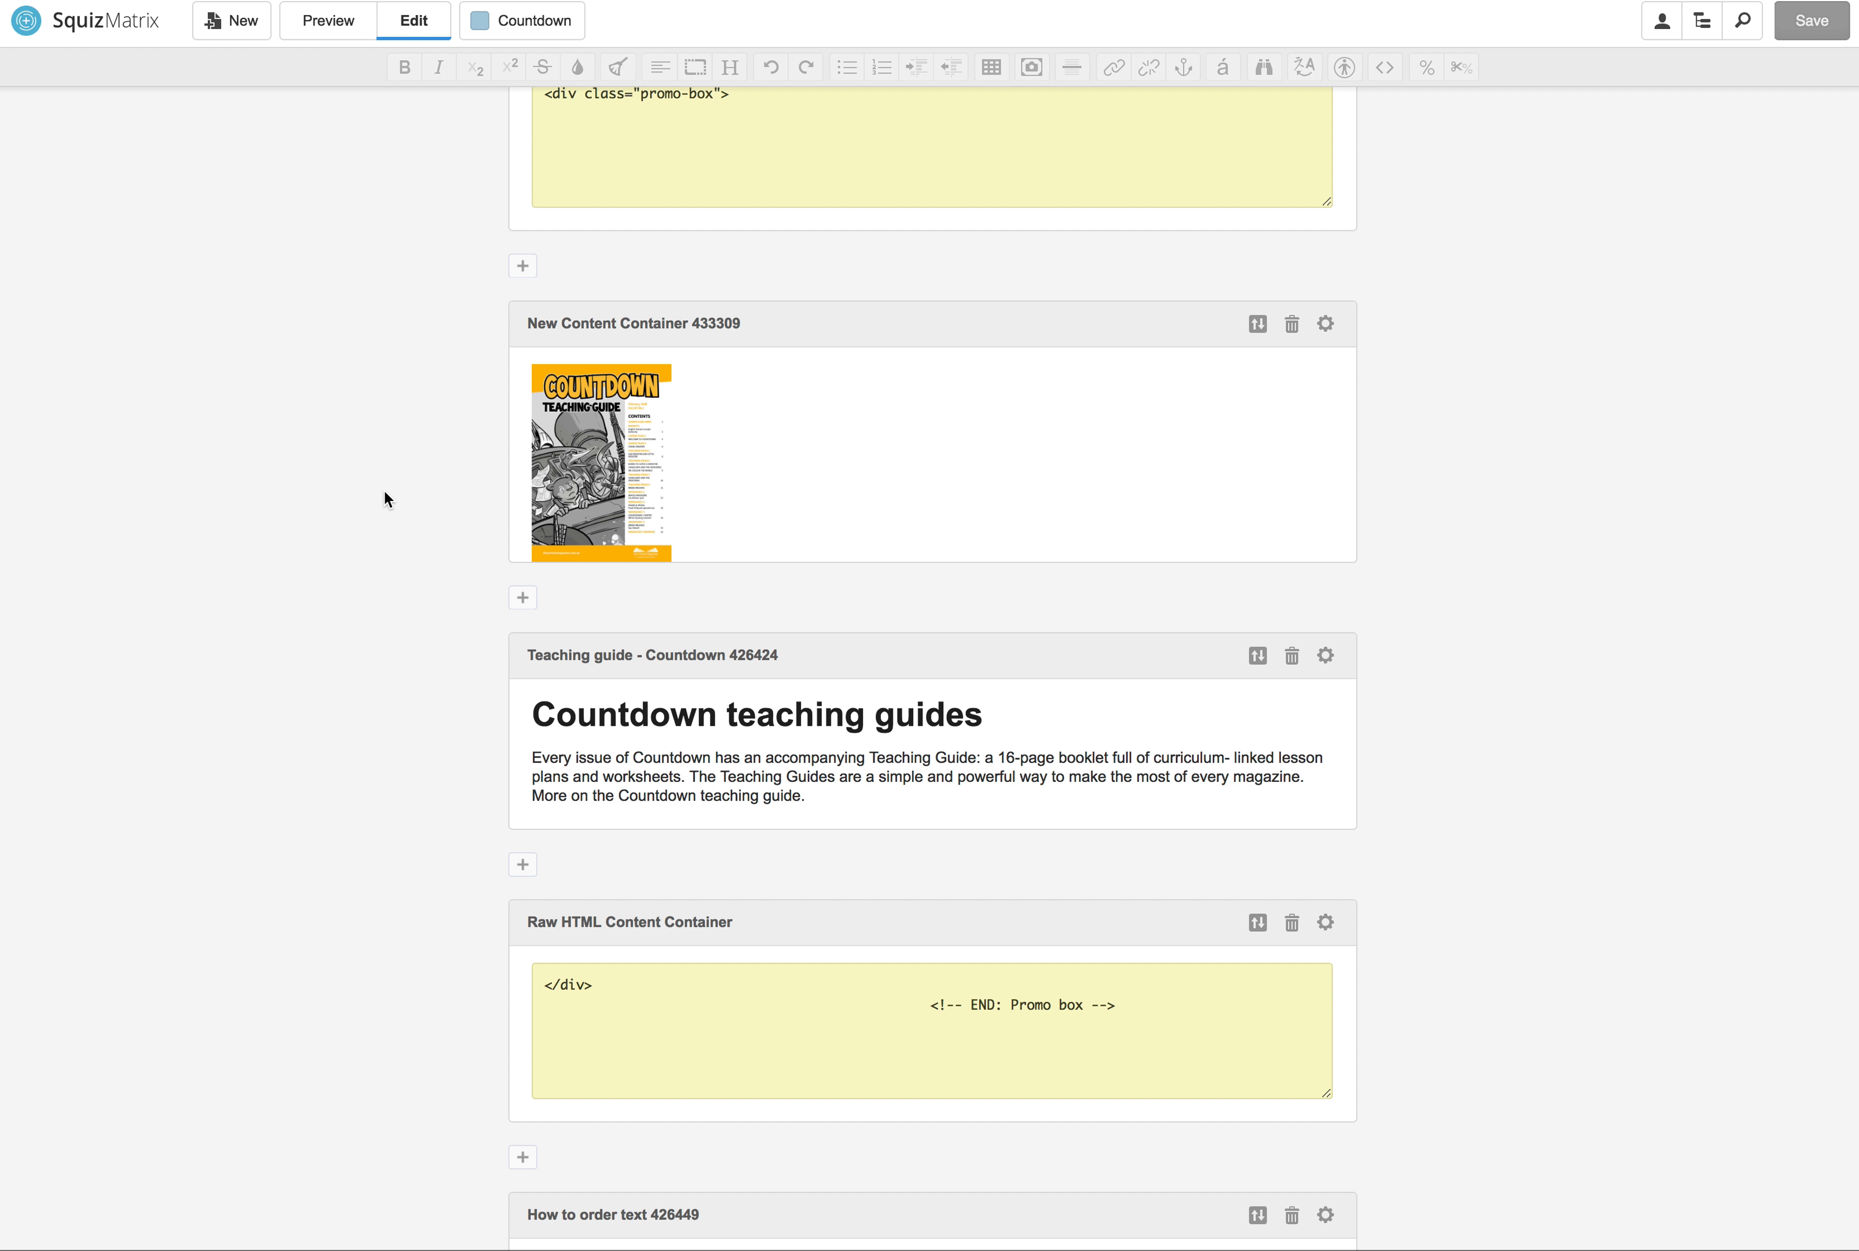
# Step: Browse the PhotoLibrary with the Asset Finder to the Teacher Guide current issue covers folder and compare with the live page
pyautogui.scroll(8, 380, 489)
pyautogui.click(1702, 20)
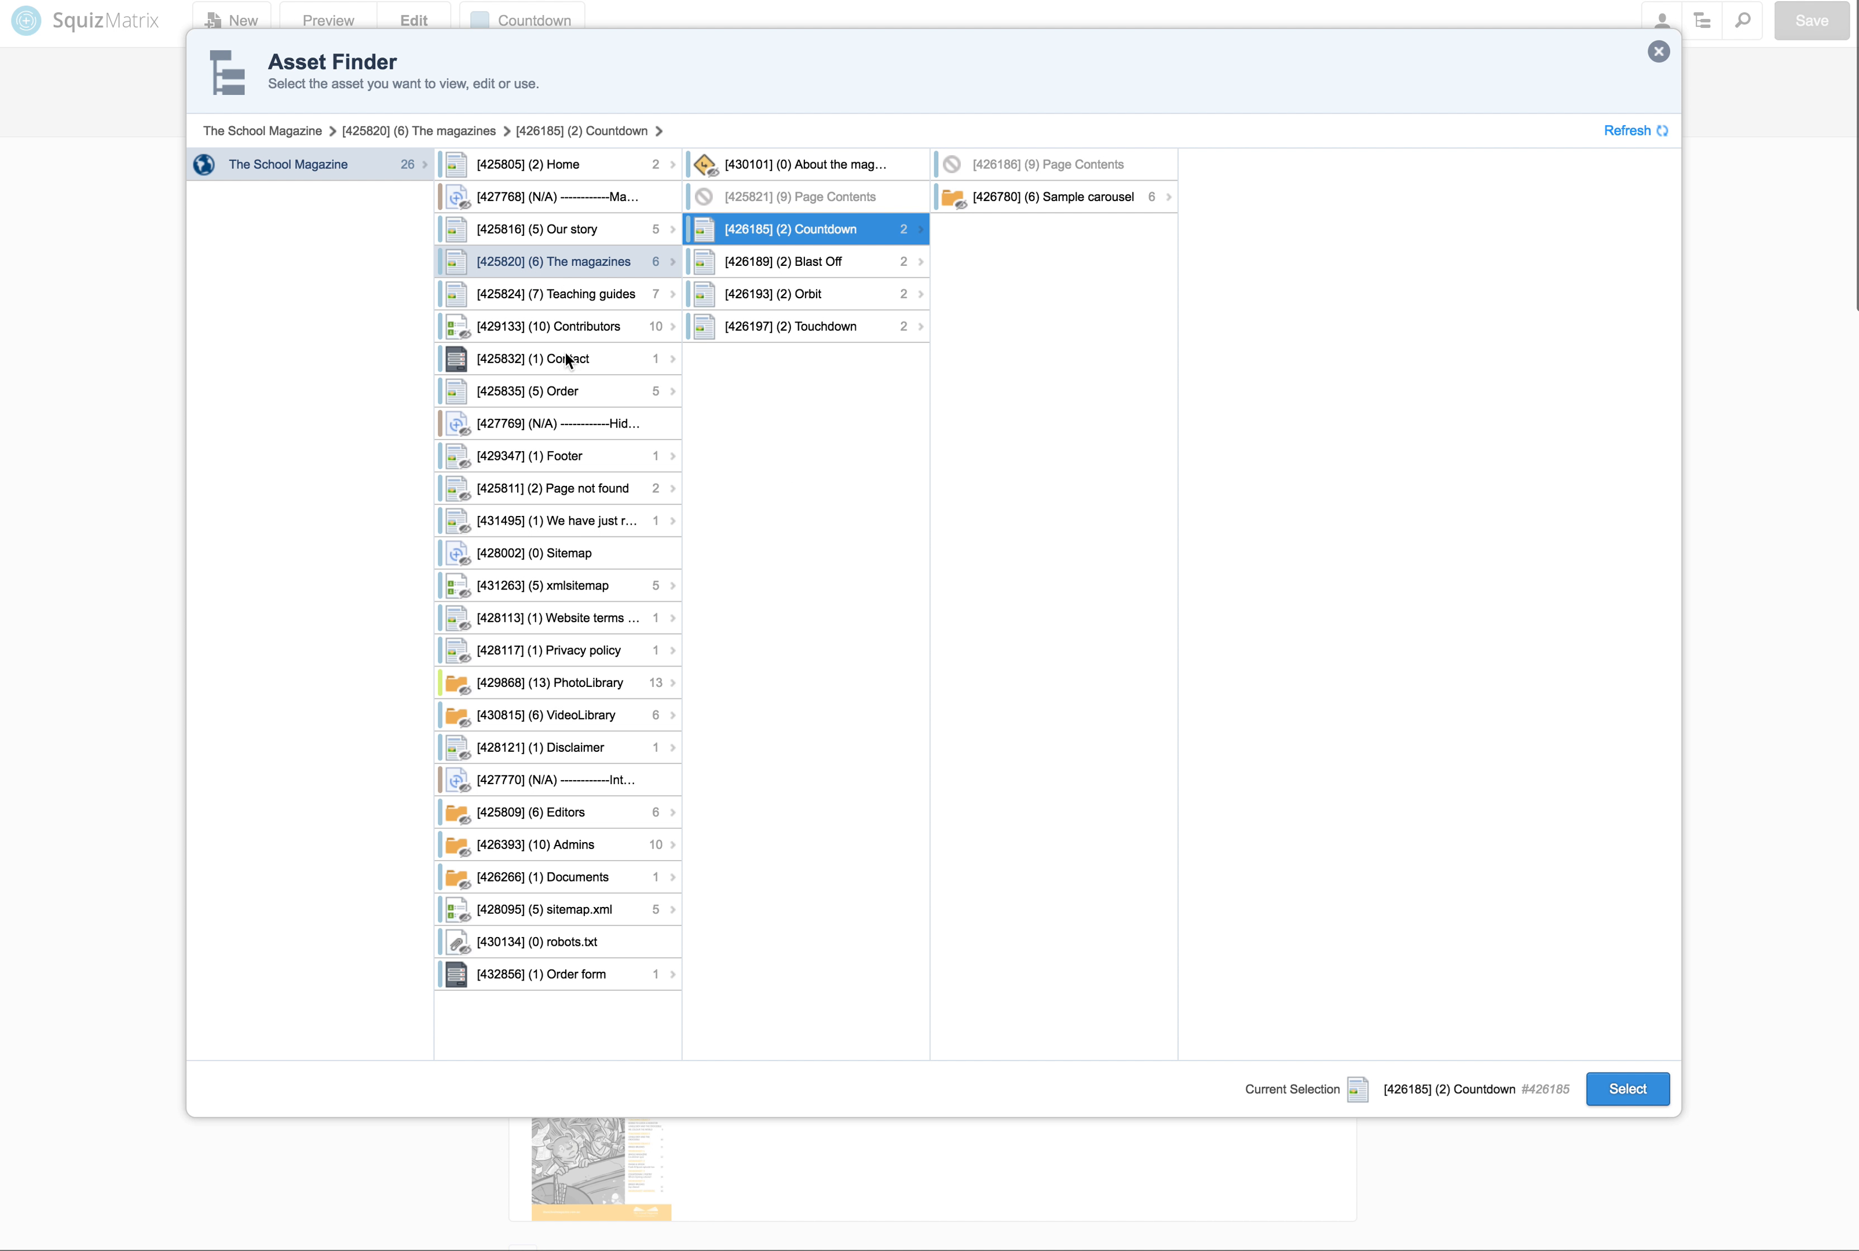
pyautogui.click(559, 685)
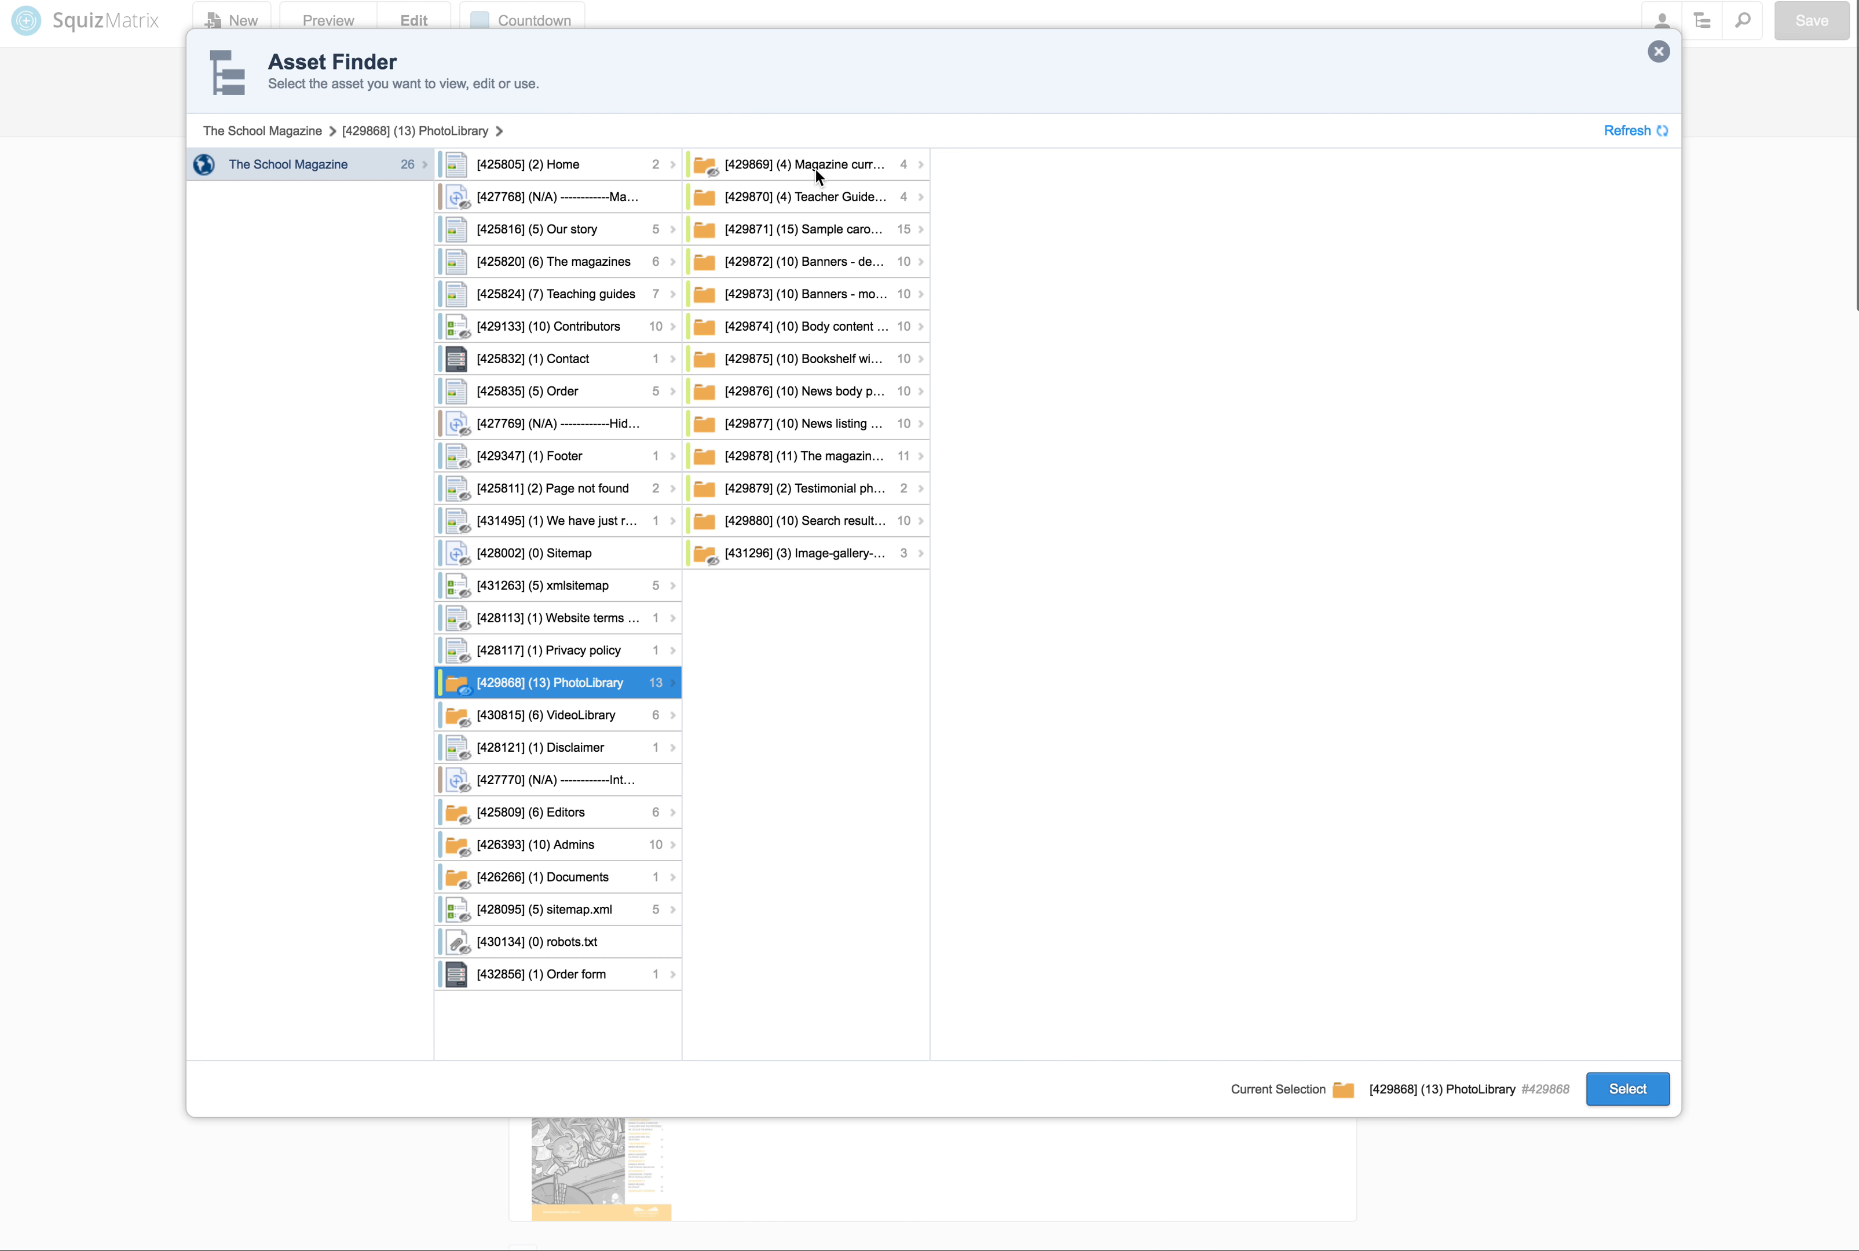
pyautogui.click(812, 204)
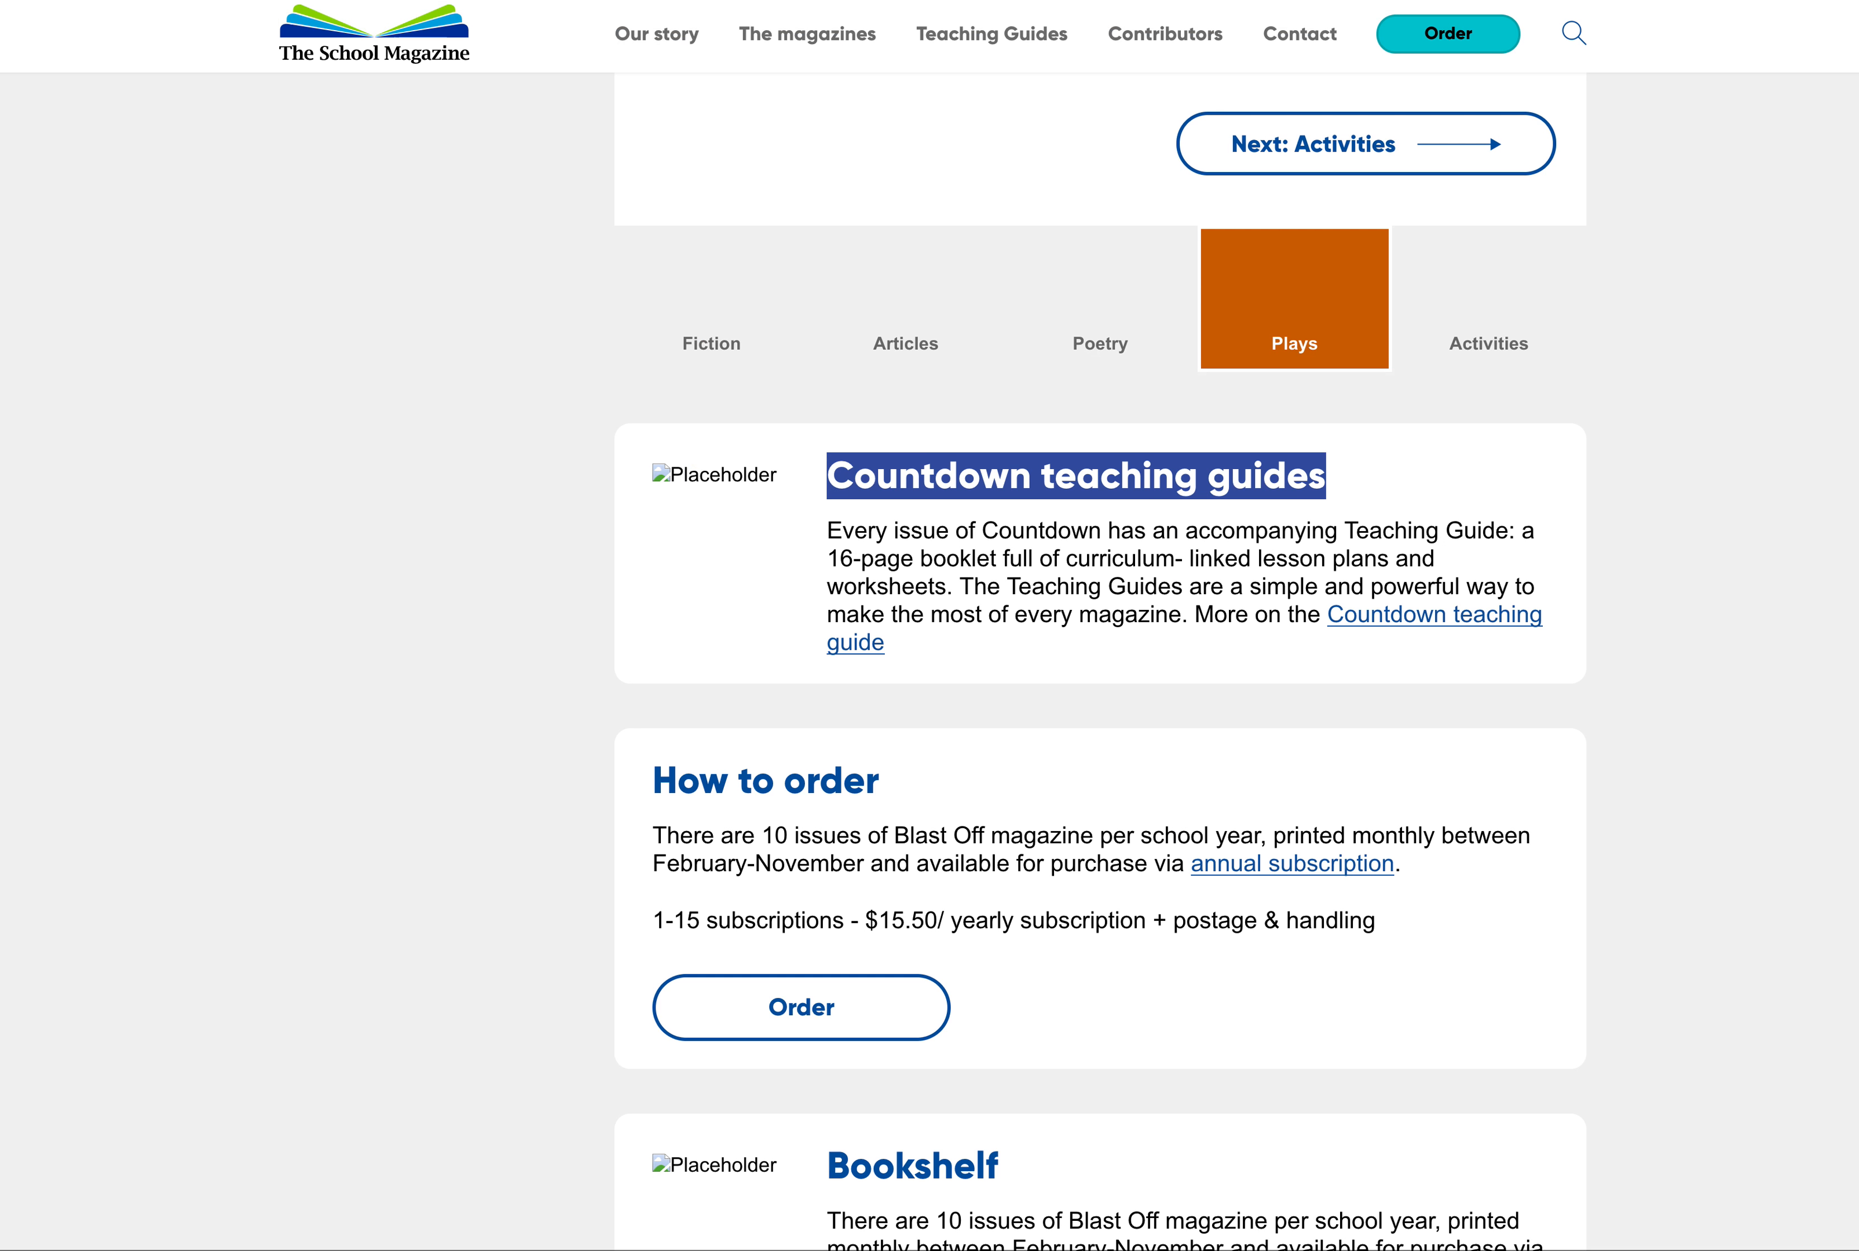
pyautogui.scroll(-1, 790, 538)
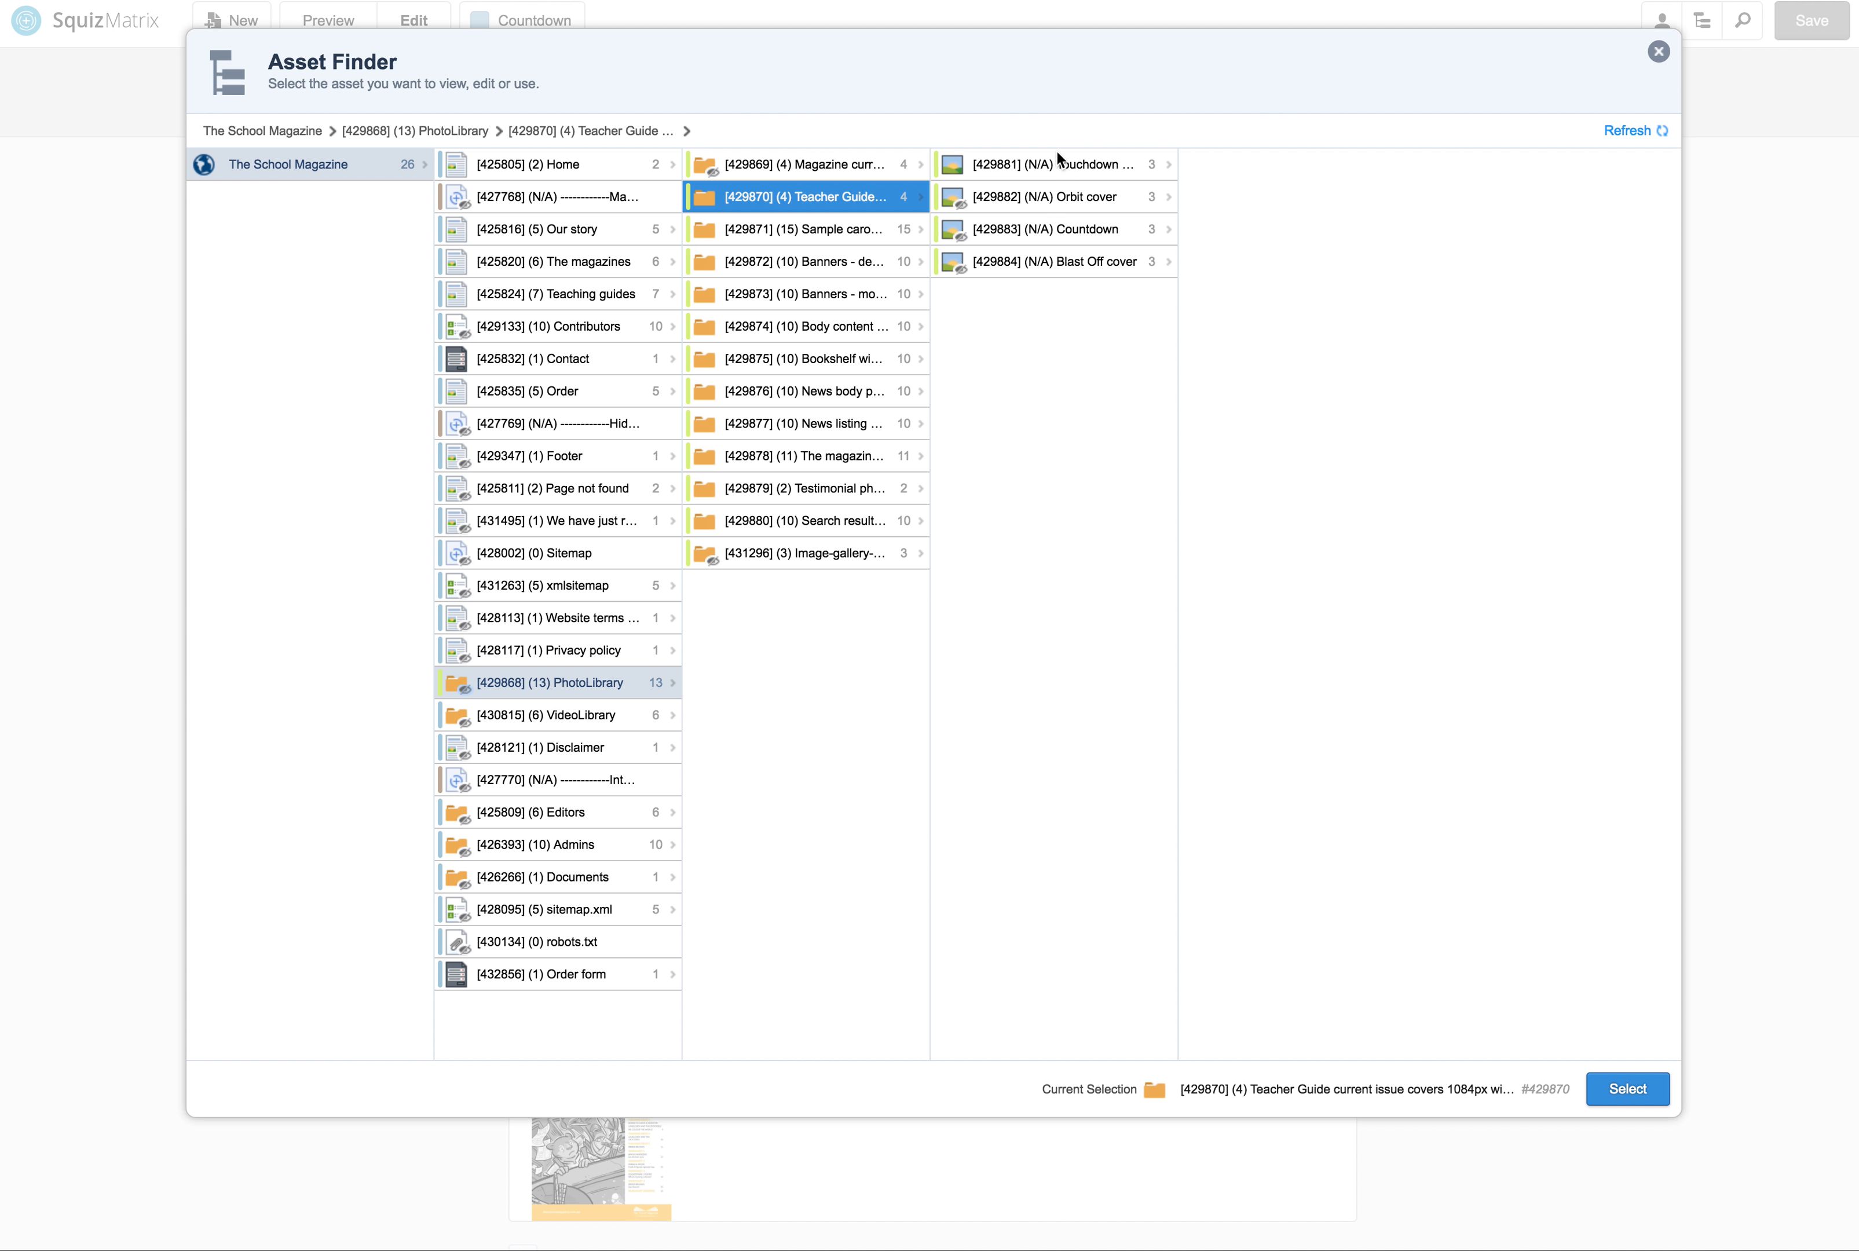
# Step: Close the Asset Finder and compare the Countdown page's teaching guide and How to order containers with the live page
pyautogui.click(1658, 51)
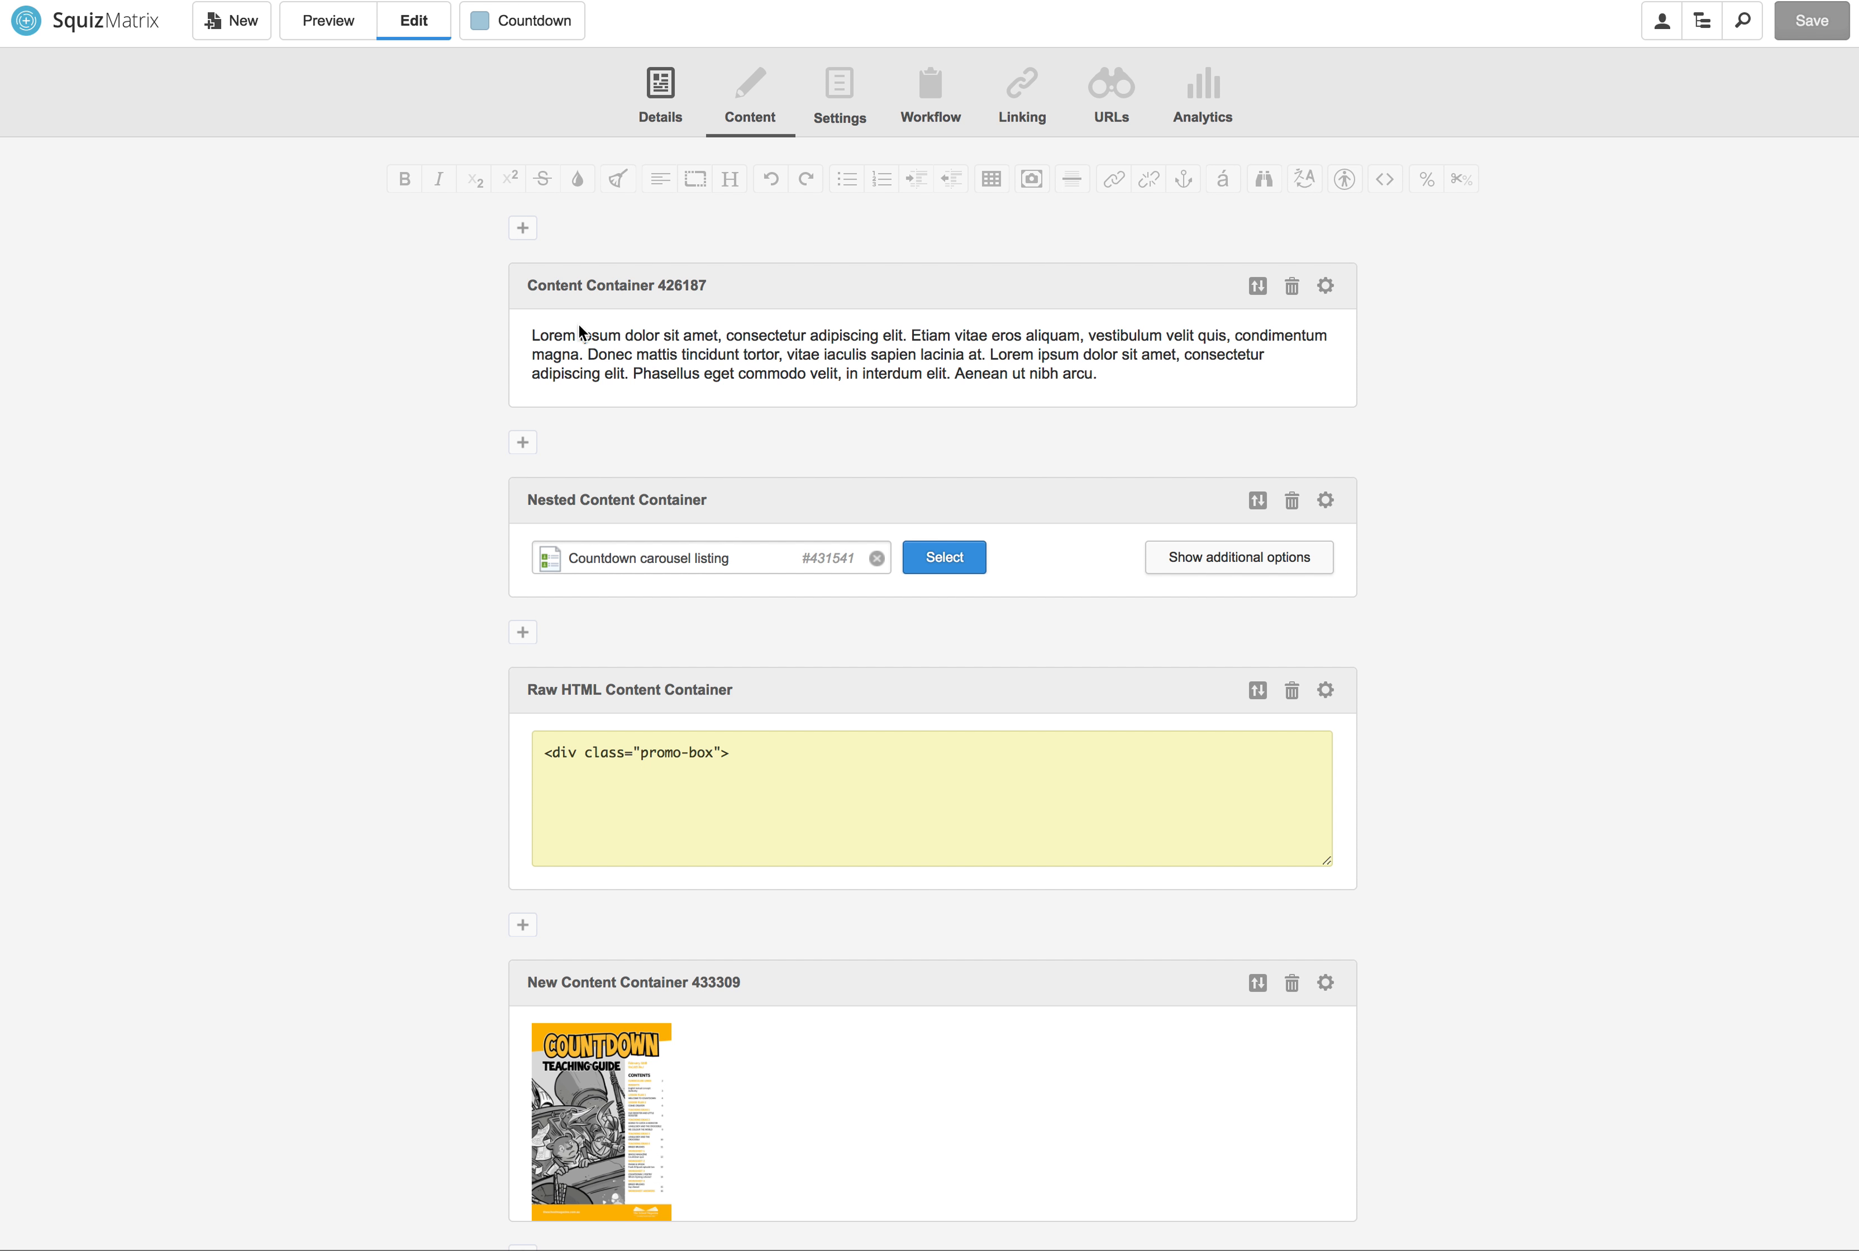
pyautogui.scroll(-9, 348, 630)
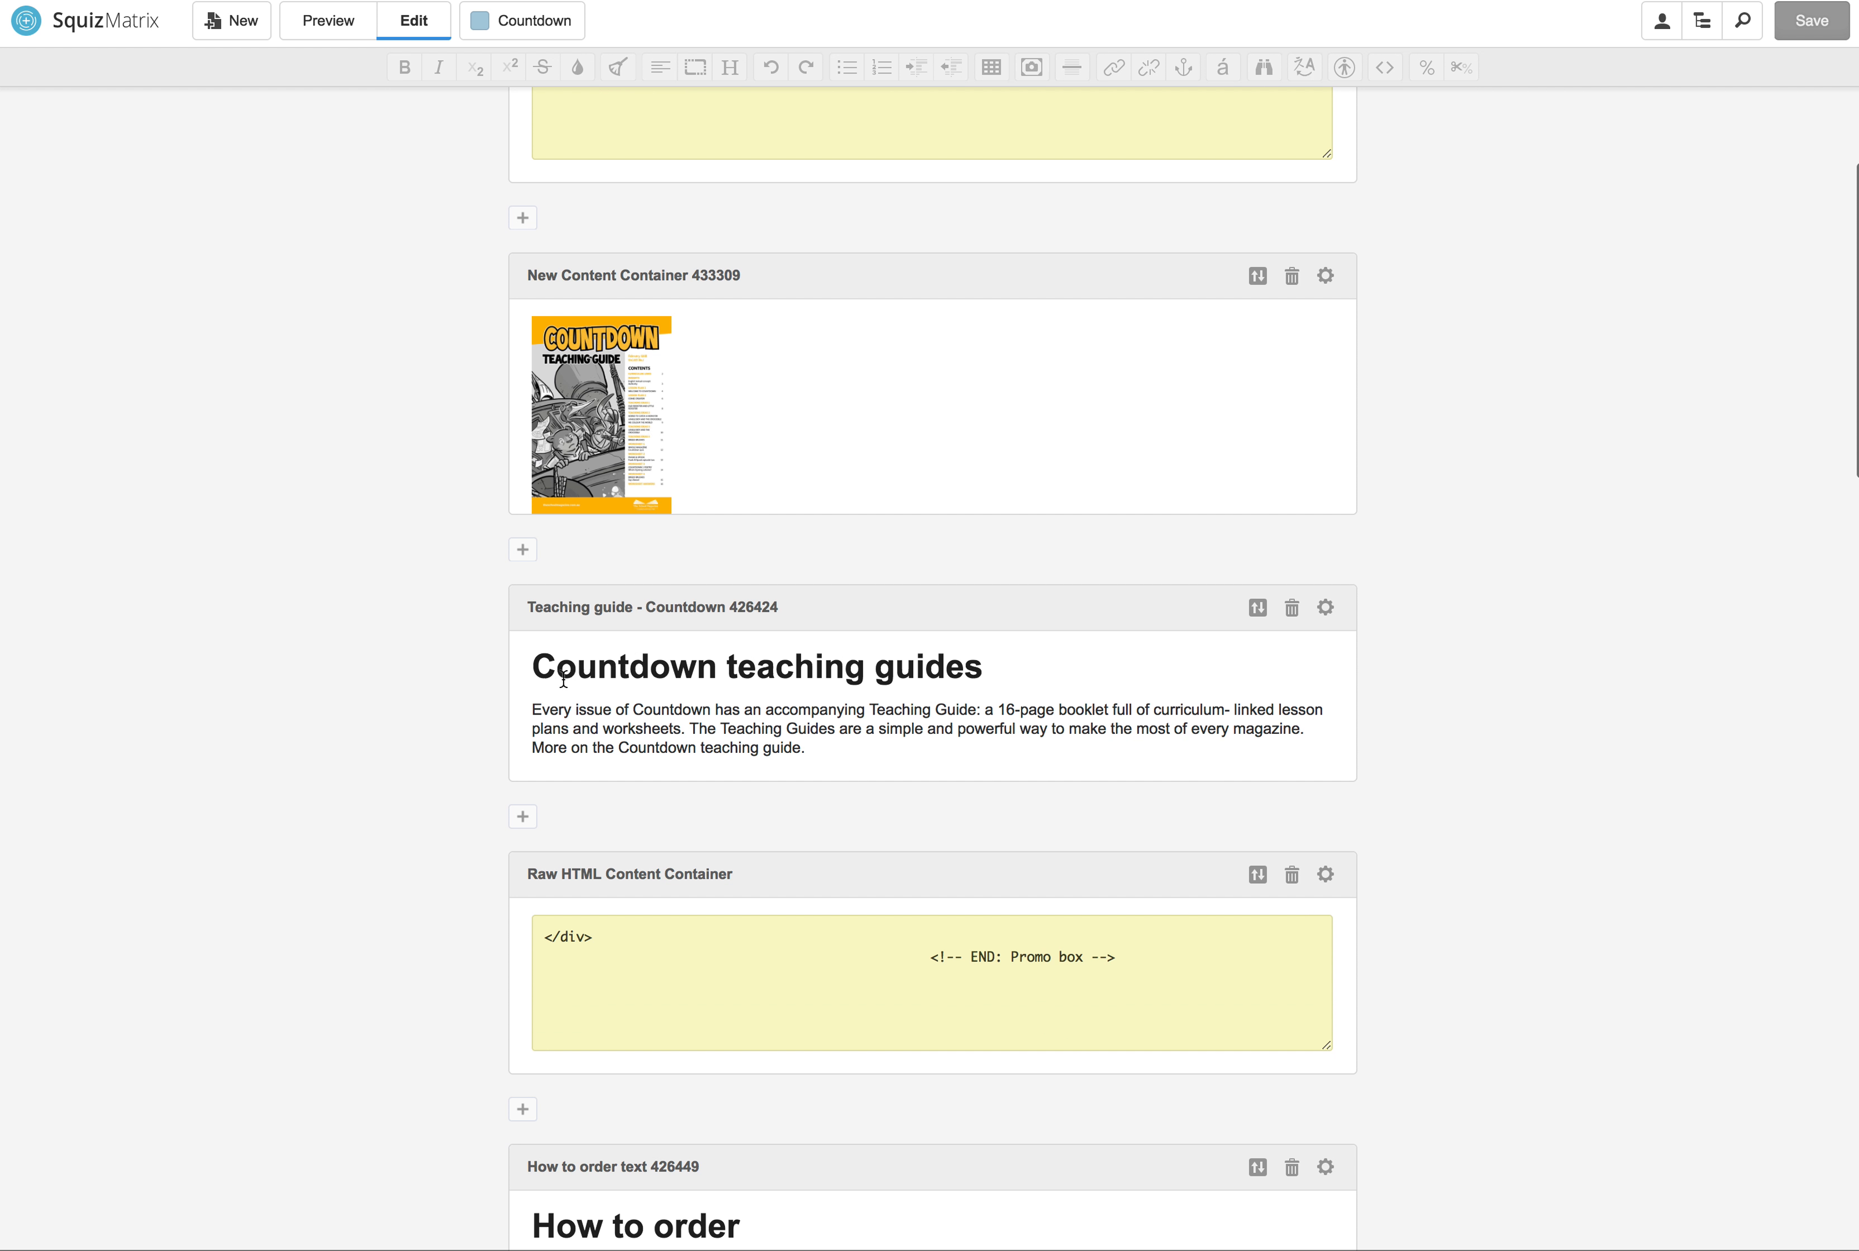
pyautogui.scroll(-1, 700, 712)
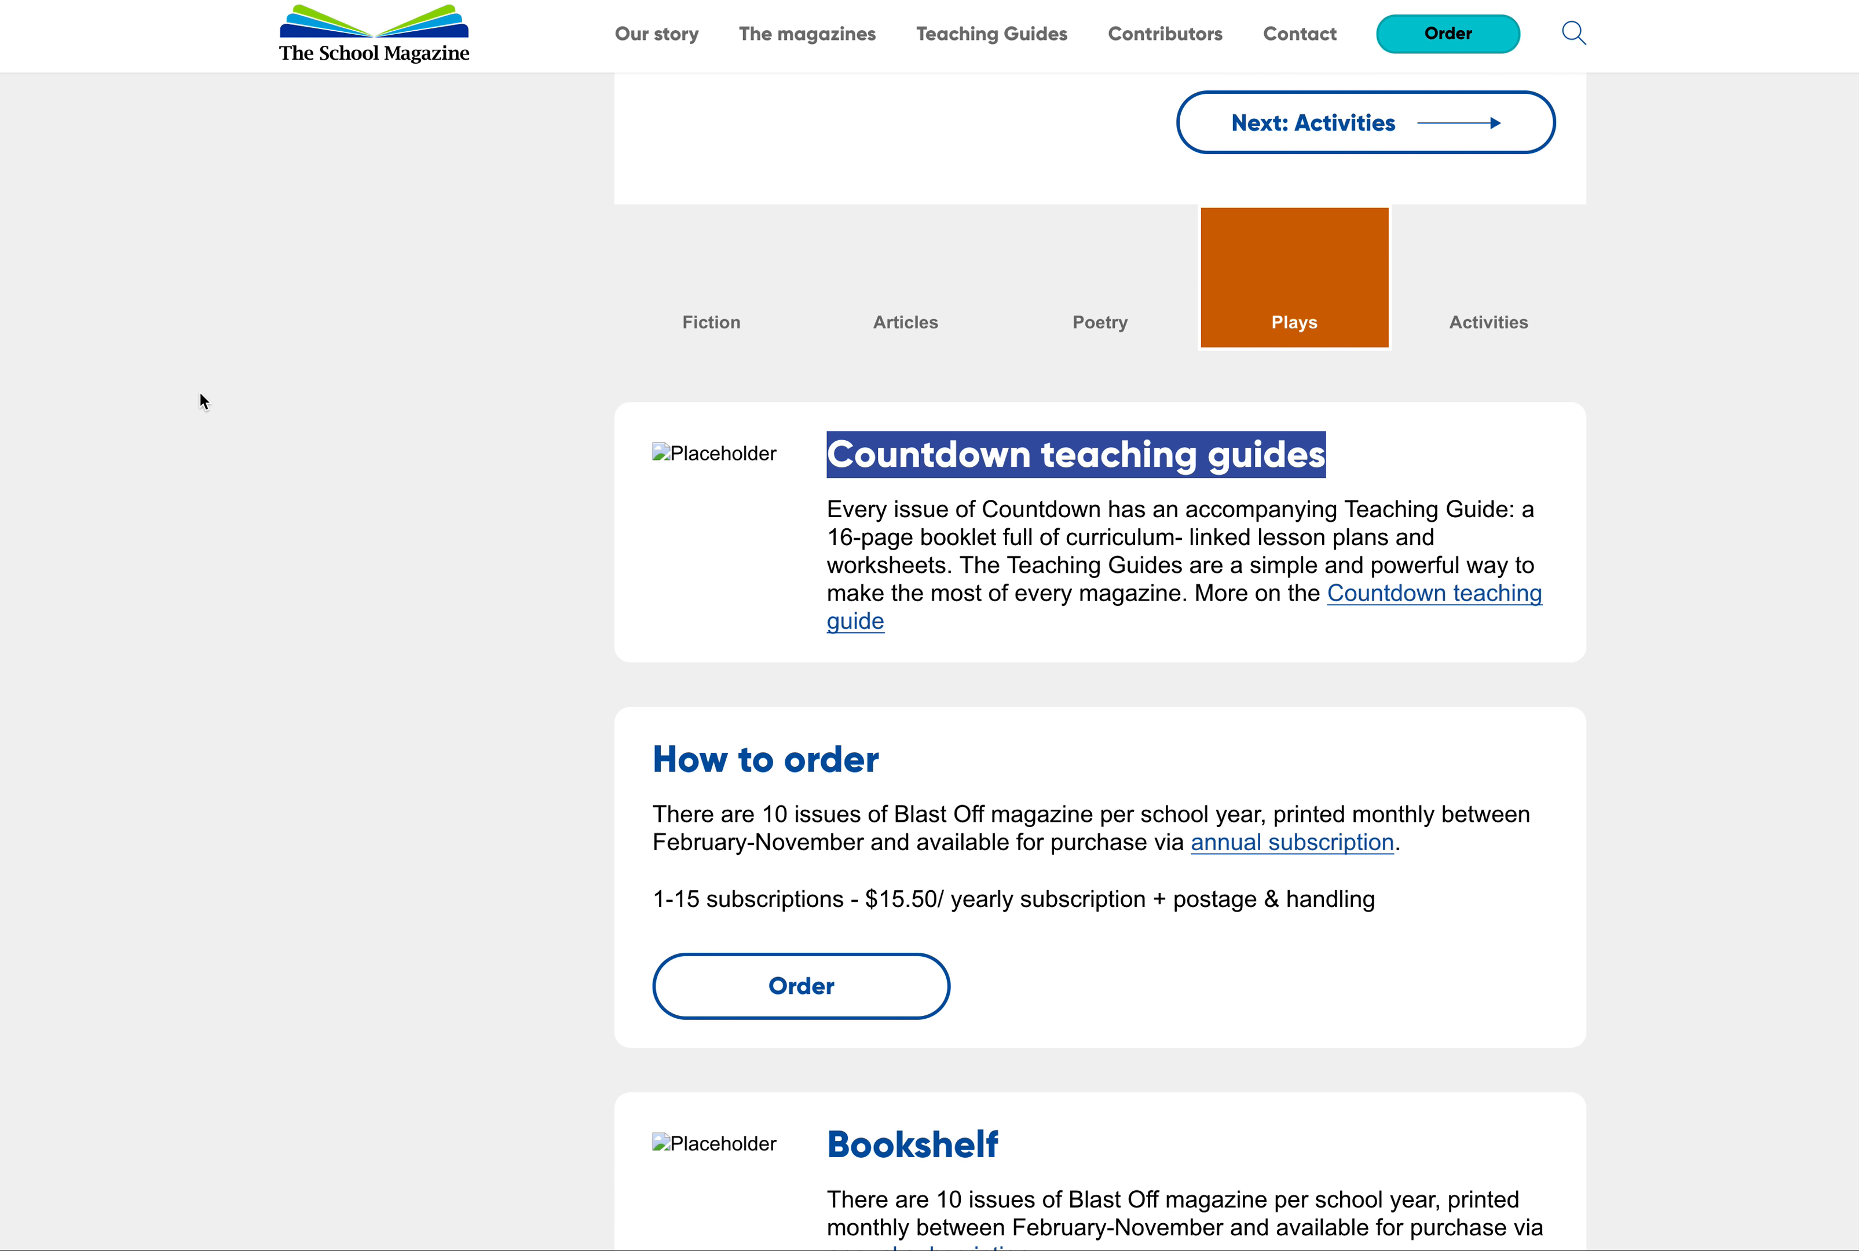
pyautogui.scroll(-3, 589, 609)
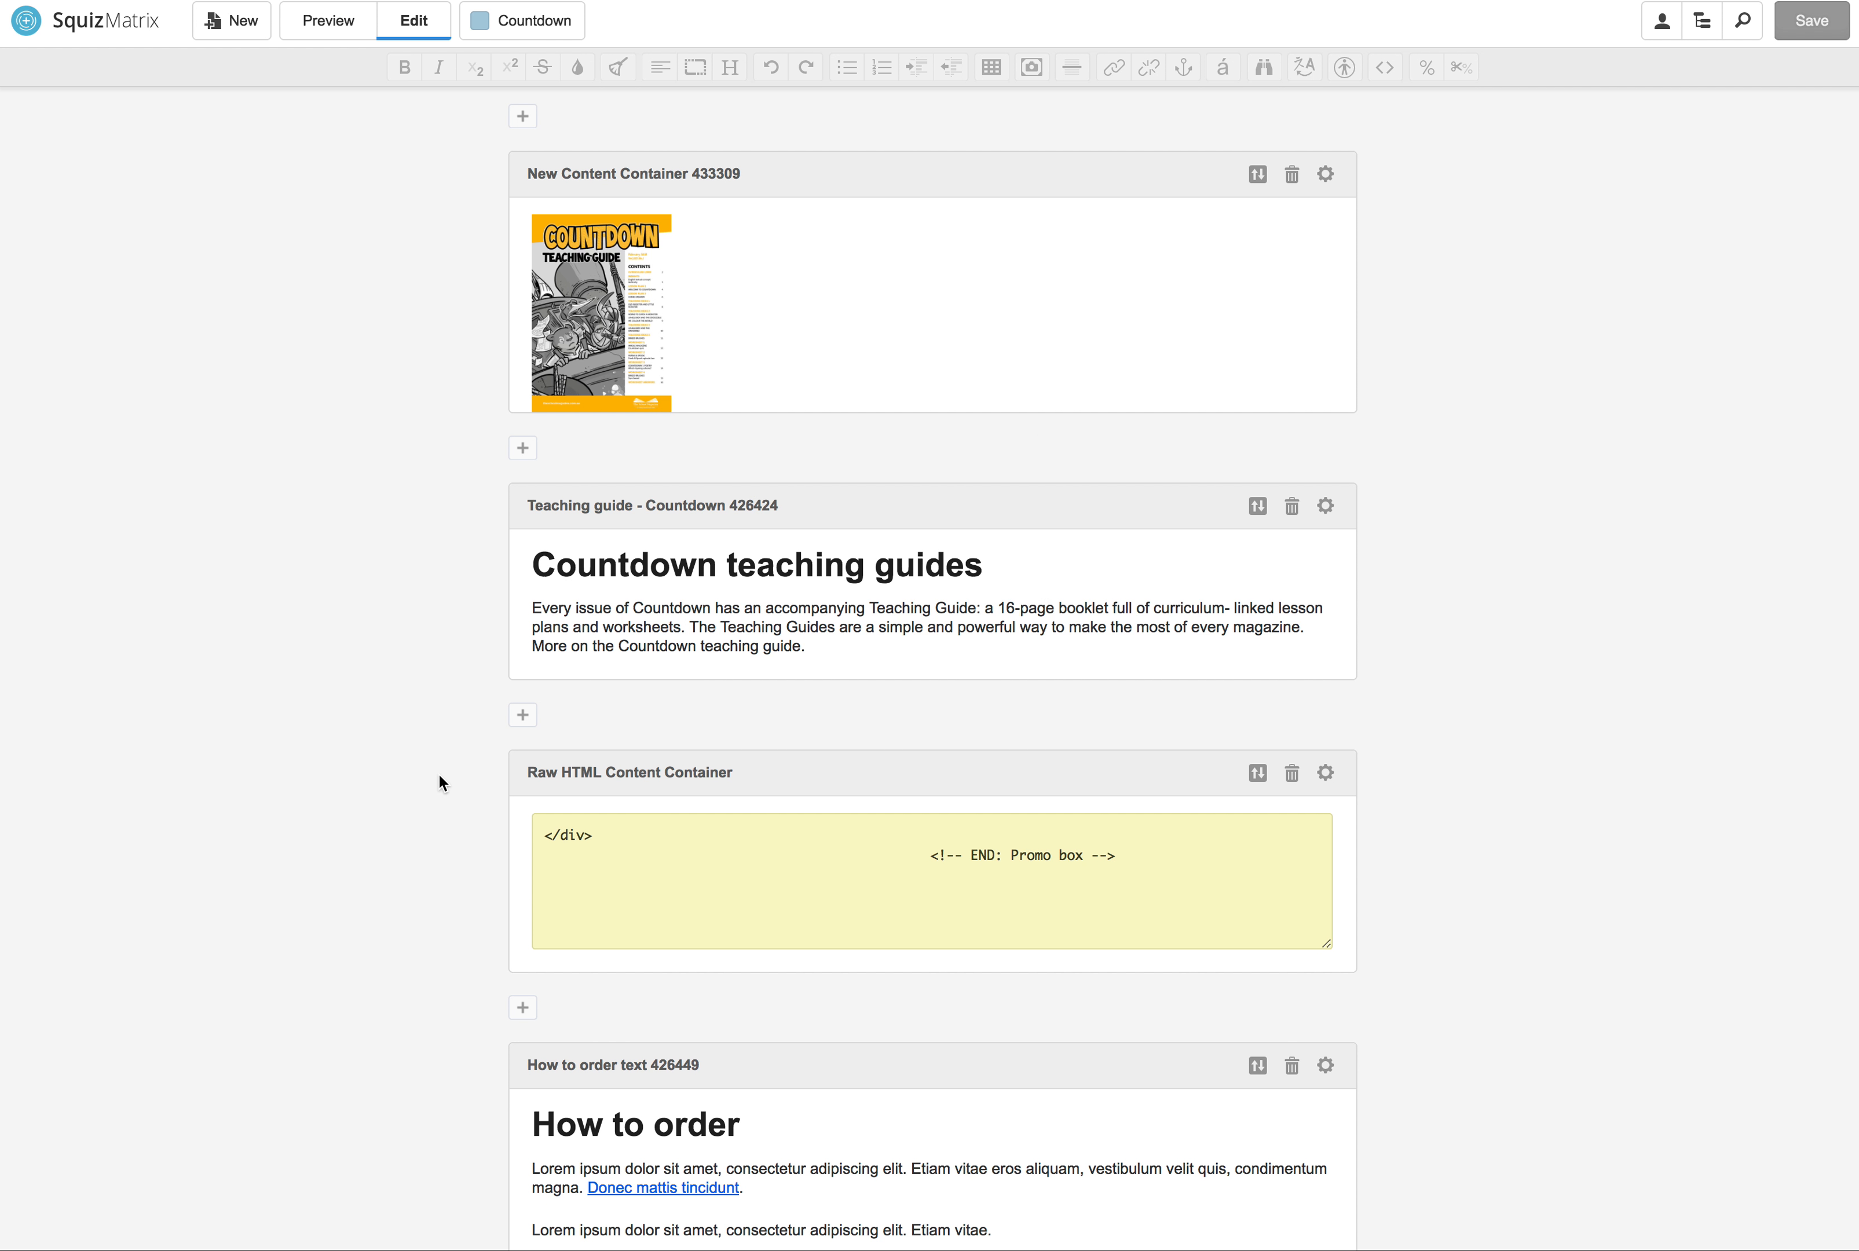
pyautogui.scroll(-8, 442, 783)
pyautogui.click(628, 496)
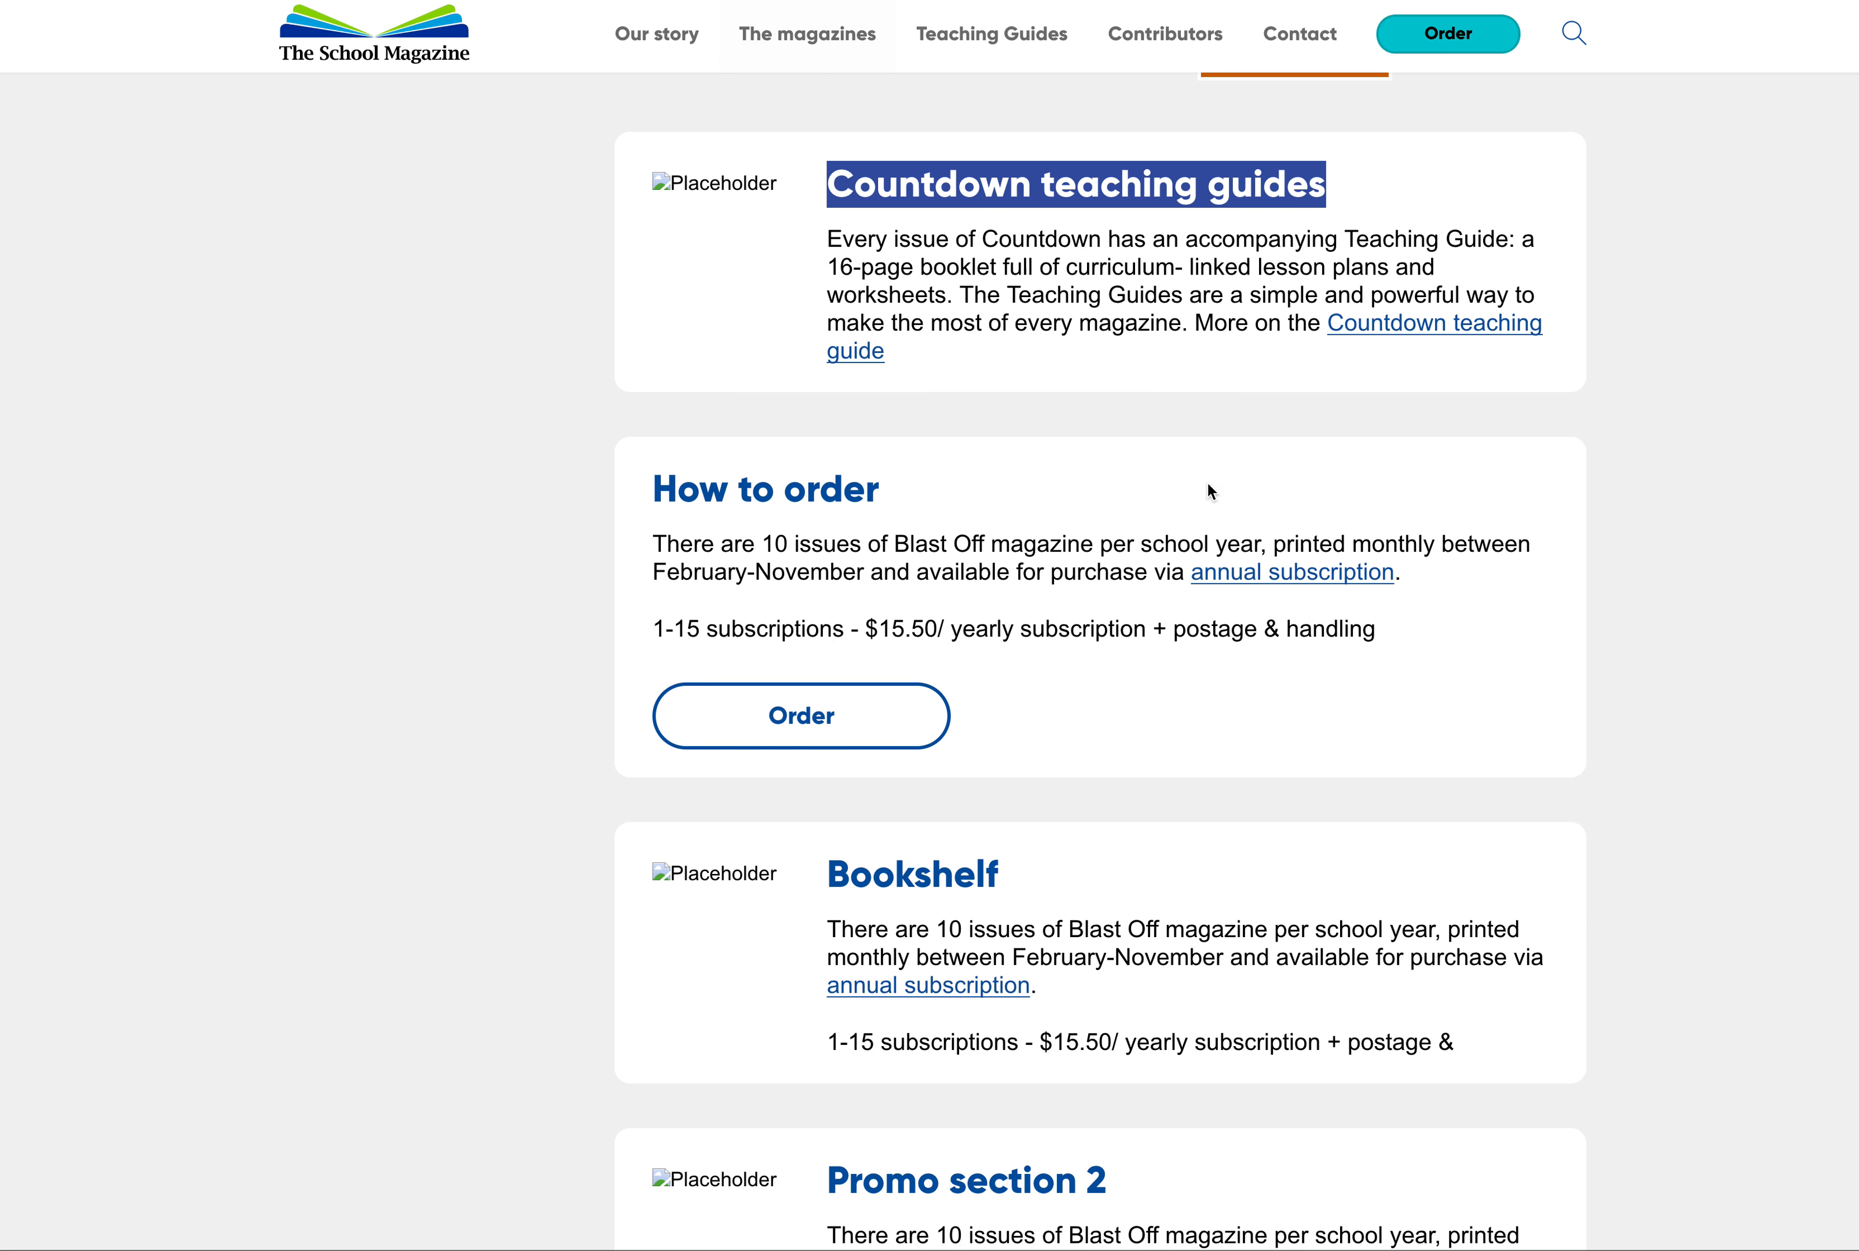
pyautogui.scroll(-3, 1207, 486)
pyautogui.scroll(-1, 995, 600)
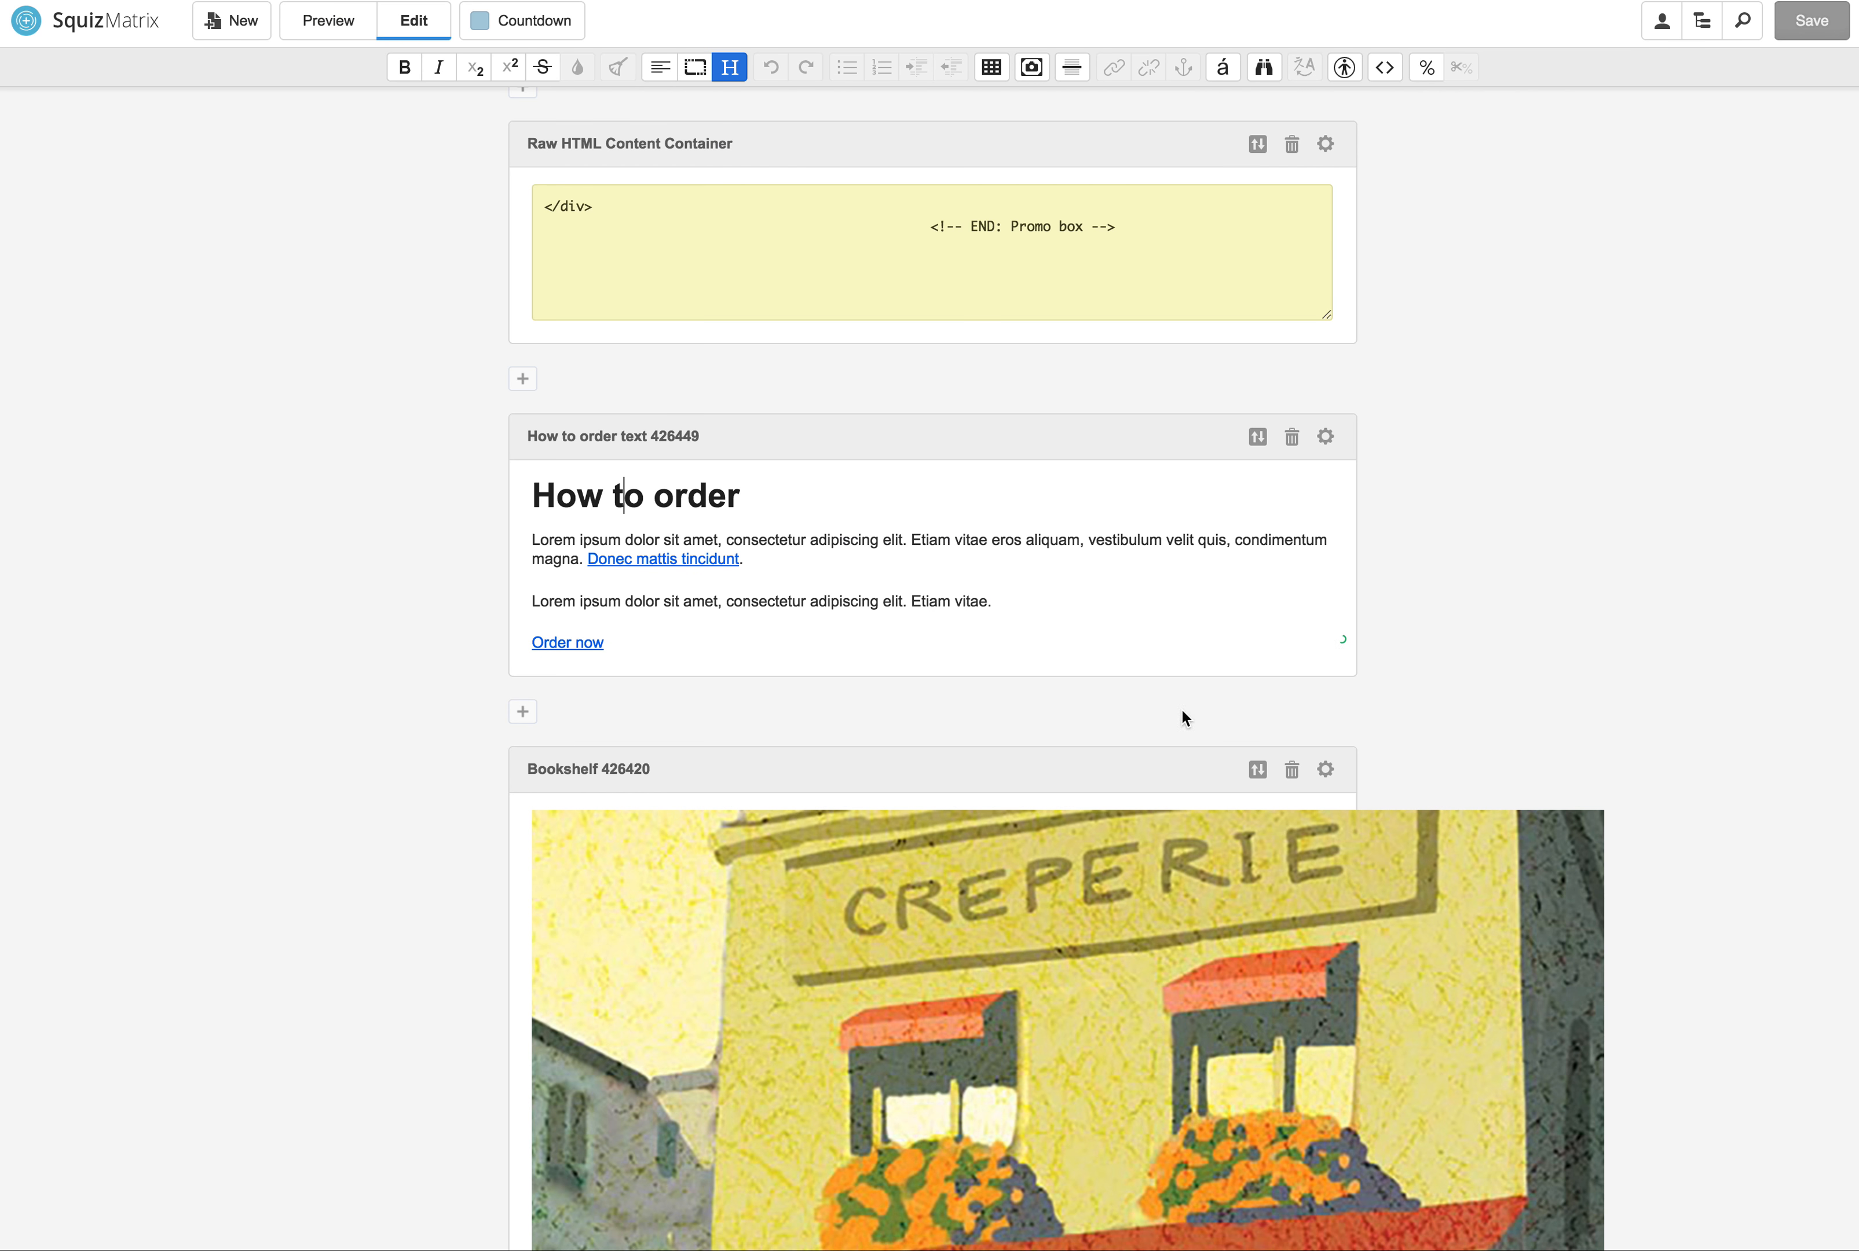
# Step: Replace the Bookshelf container's image with the CD2 image (asset 430058) from the PhotoLibrary's Bookshelf folder
pyautogui.scroll(-4, 1020, 764)
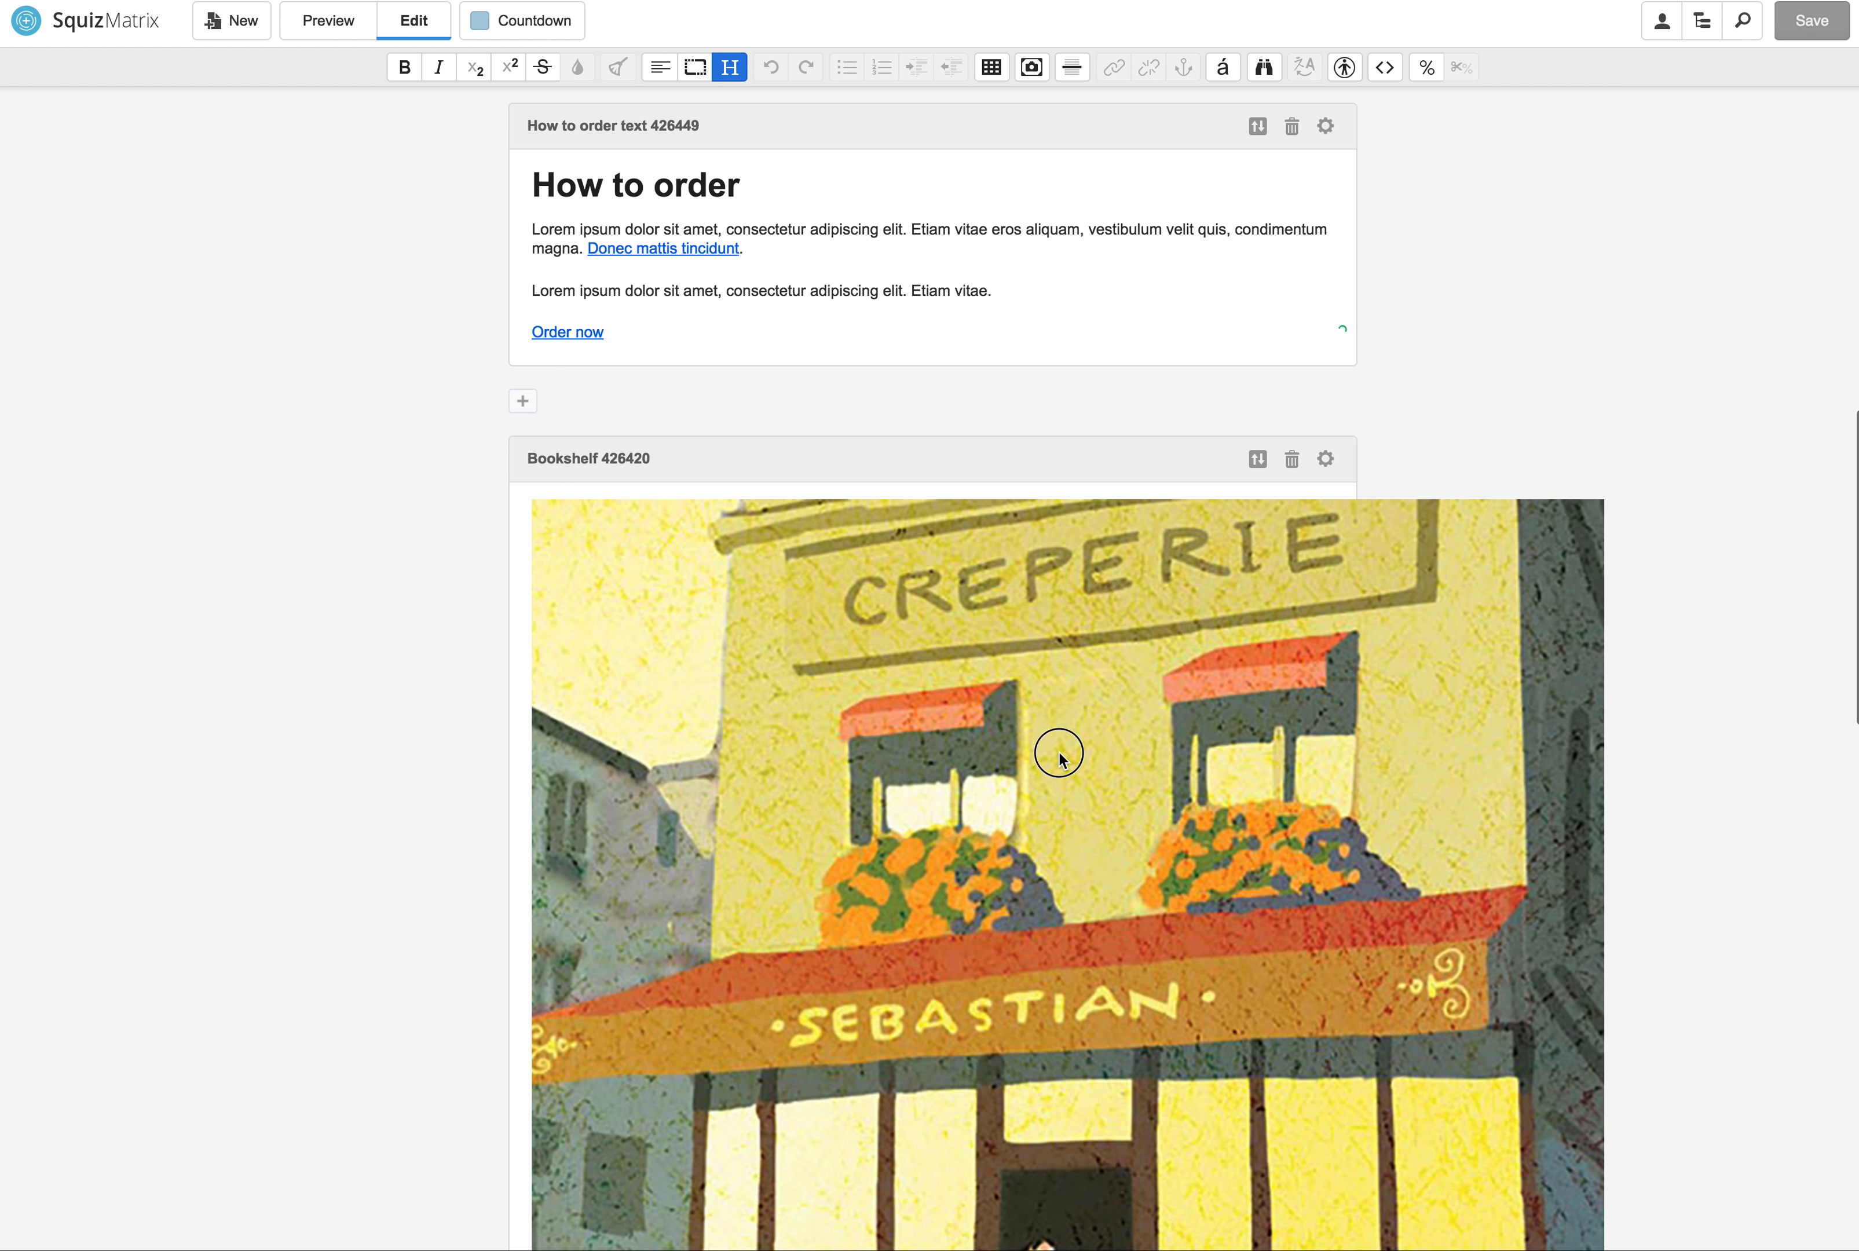
pyautogui.click(1056, 752)
pyautogui.scroll(-12, 1152, 759)
pyautogui.scroll(-1, 1152, 759)
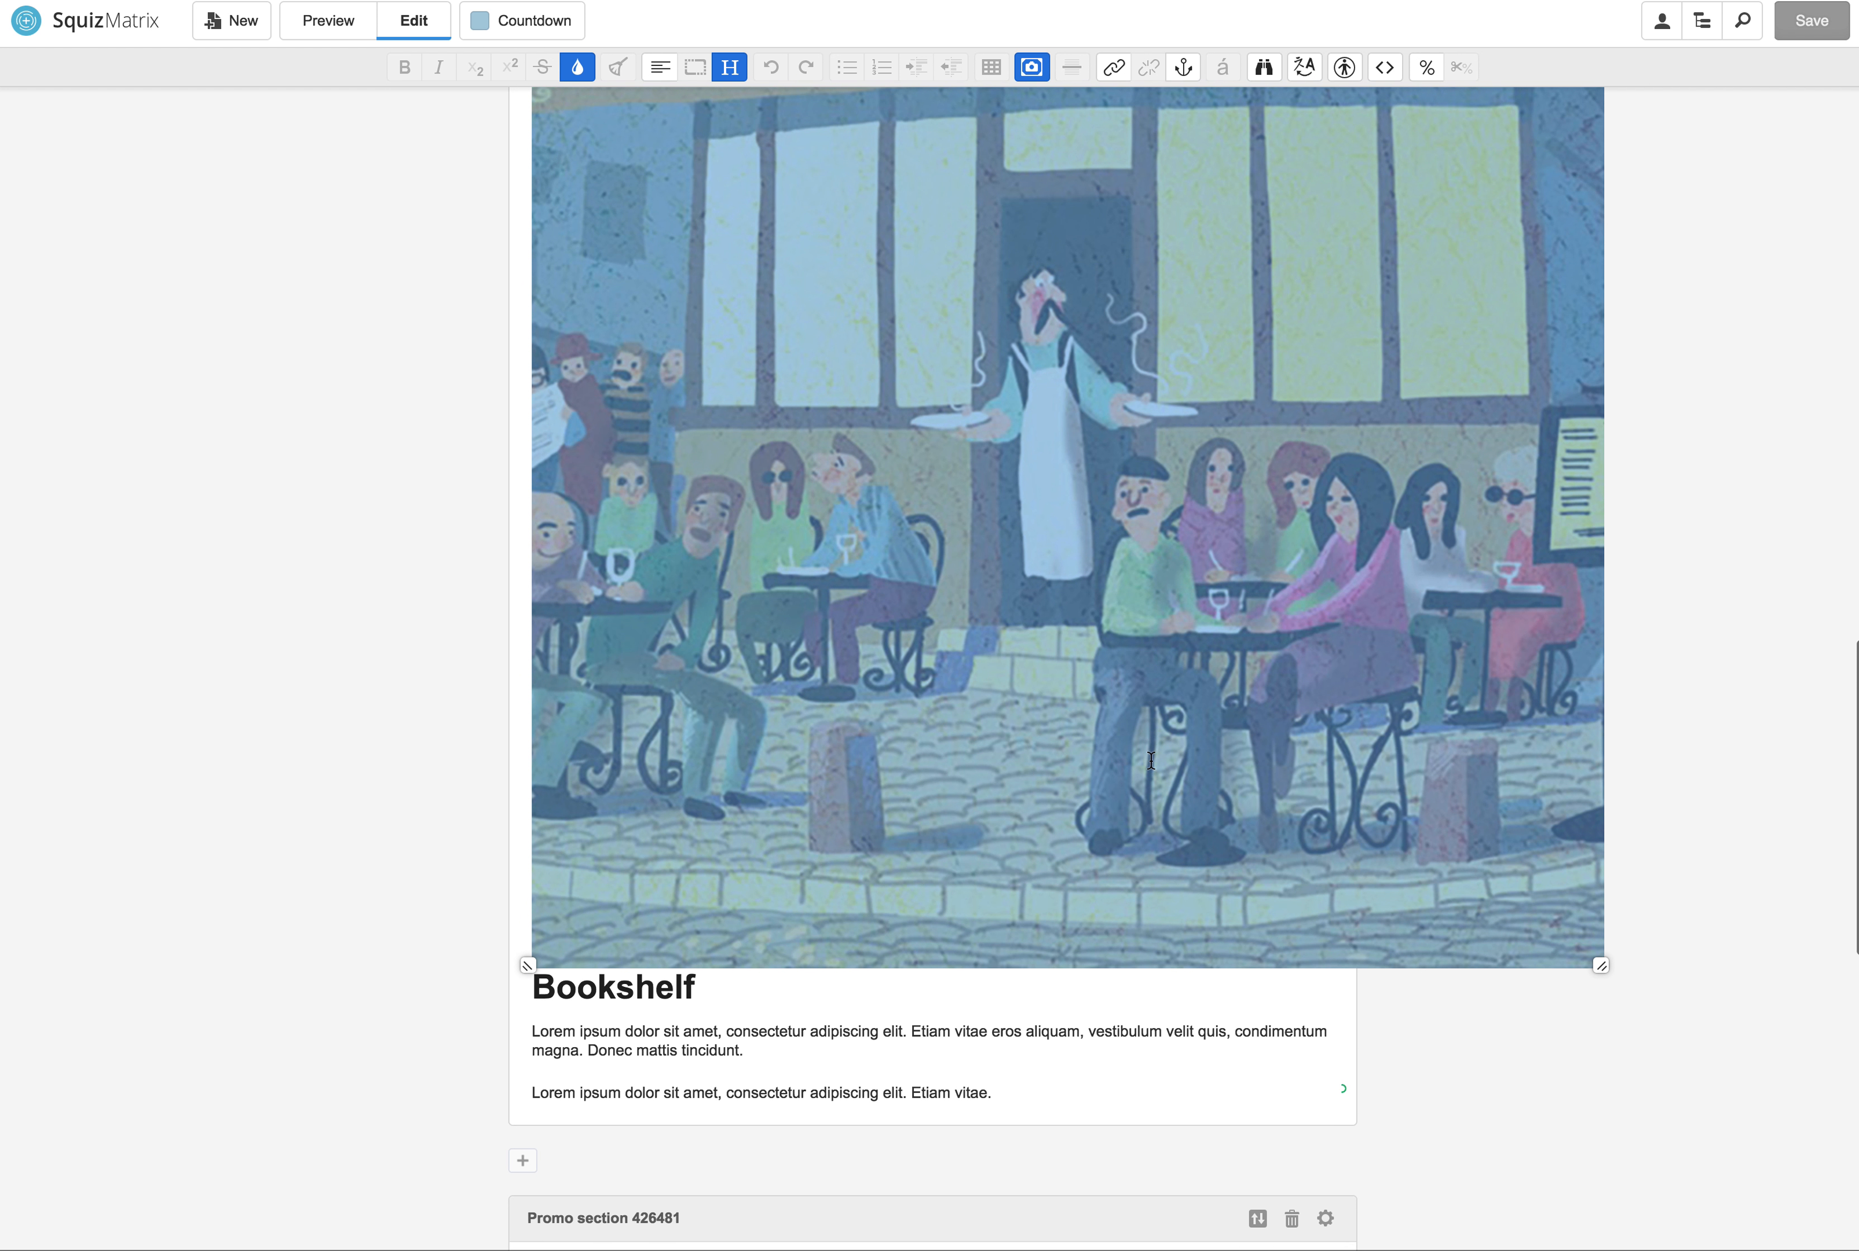
pyautogui.click(1027, 69)
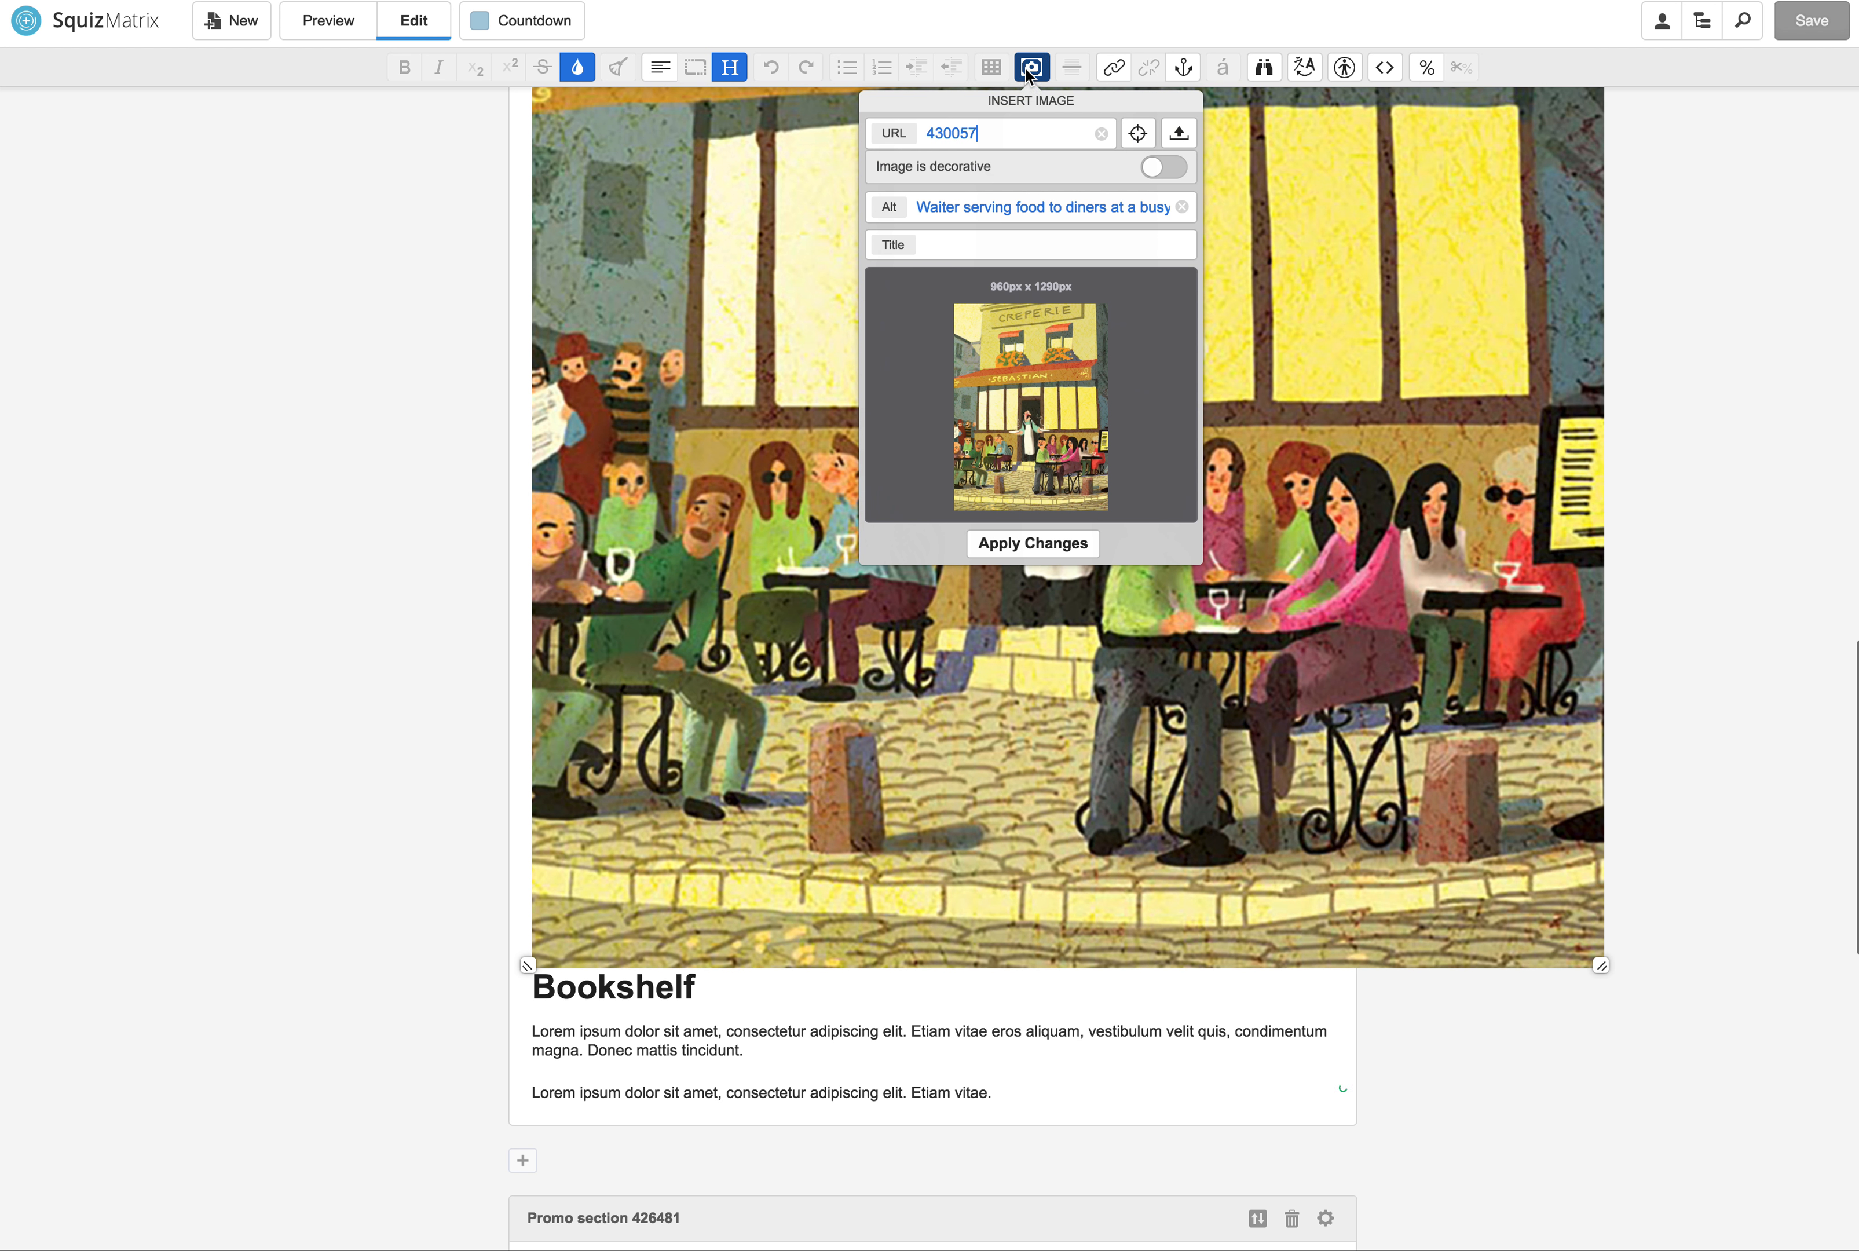
pyautogui.click(1139, 134)
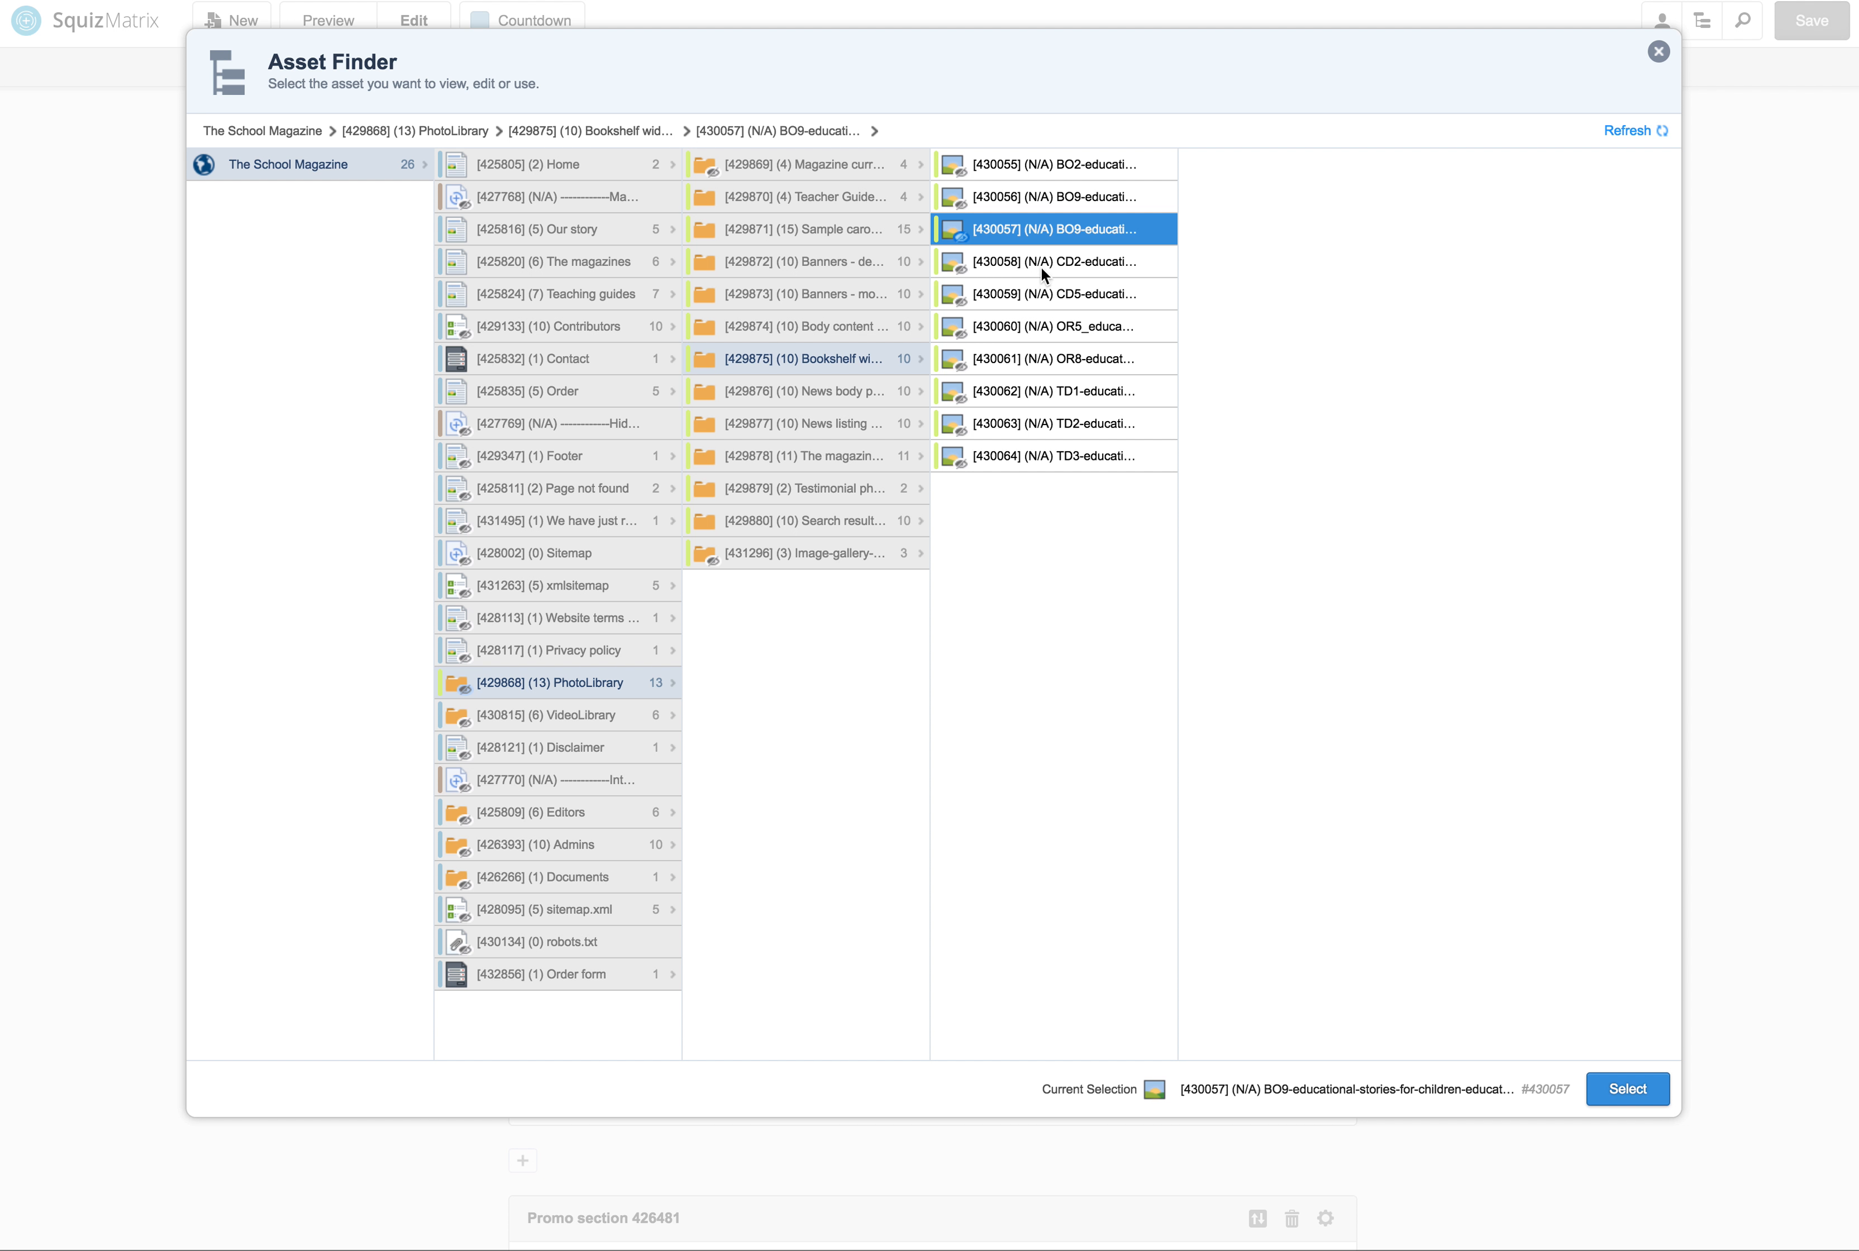
pyautogui.click(1041, 264)
pyautogui.click(1628, 1089)
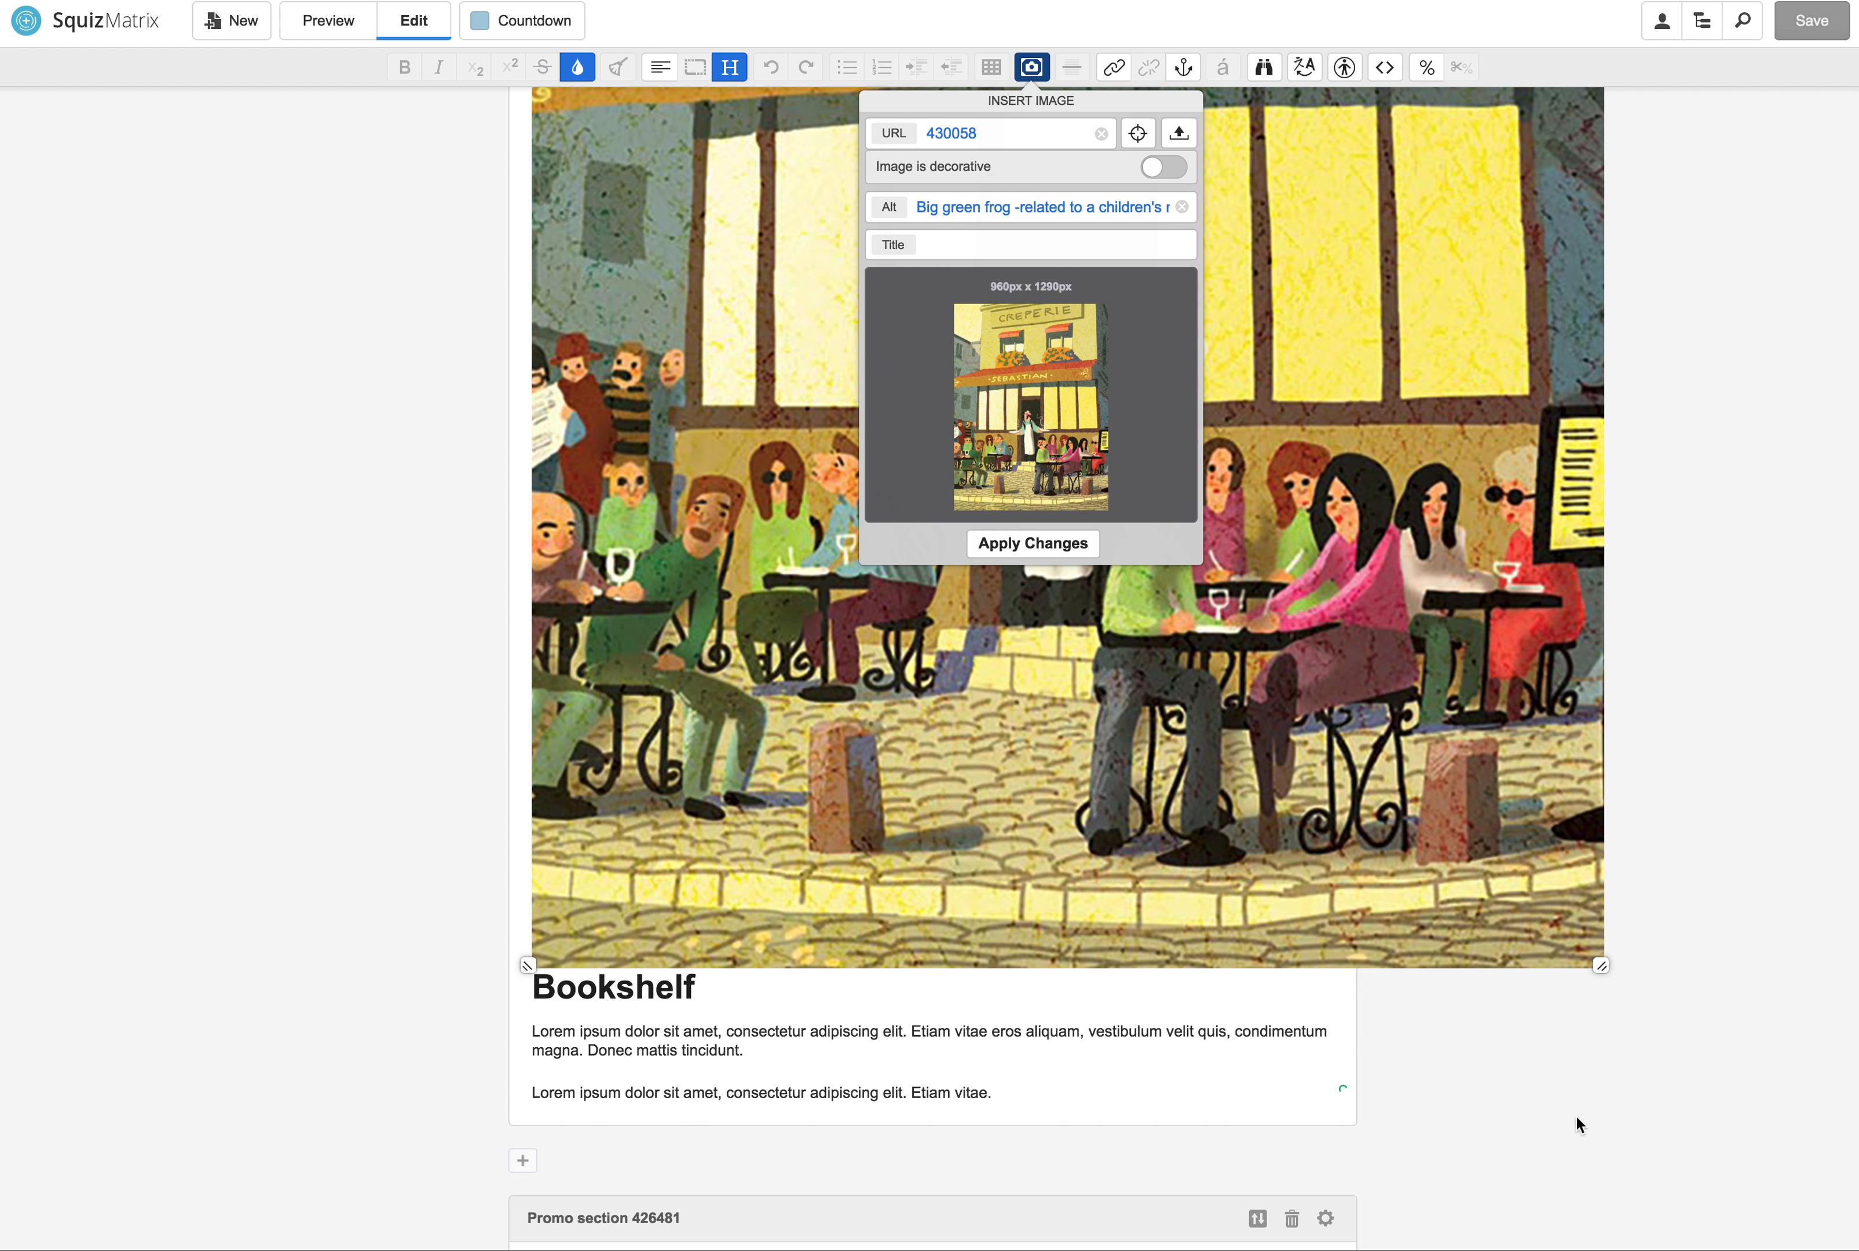
pyautogui.click(989, 206)
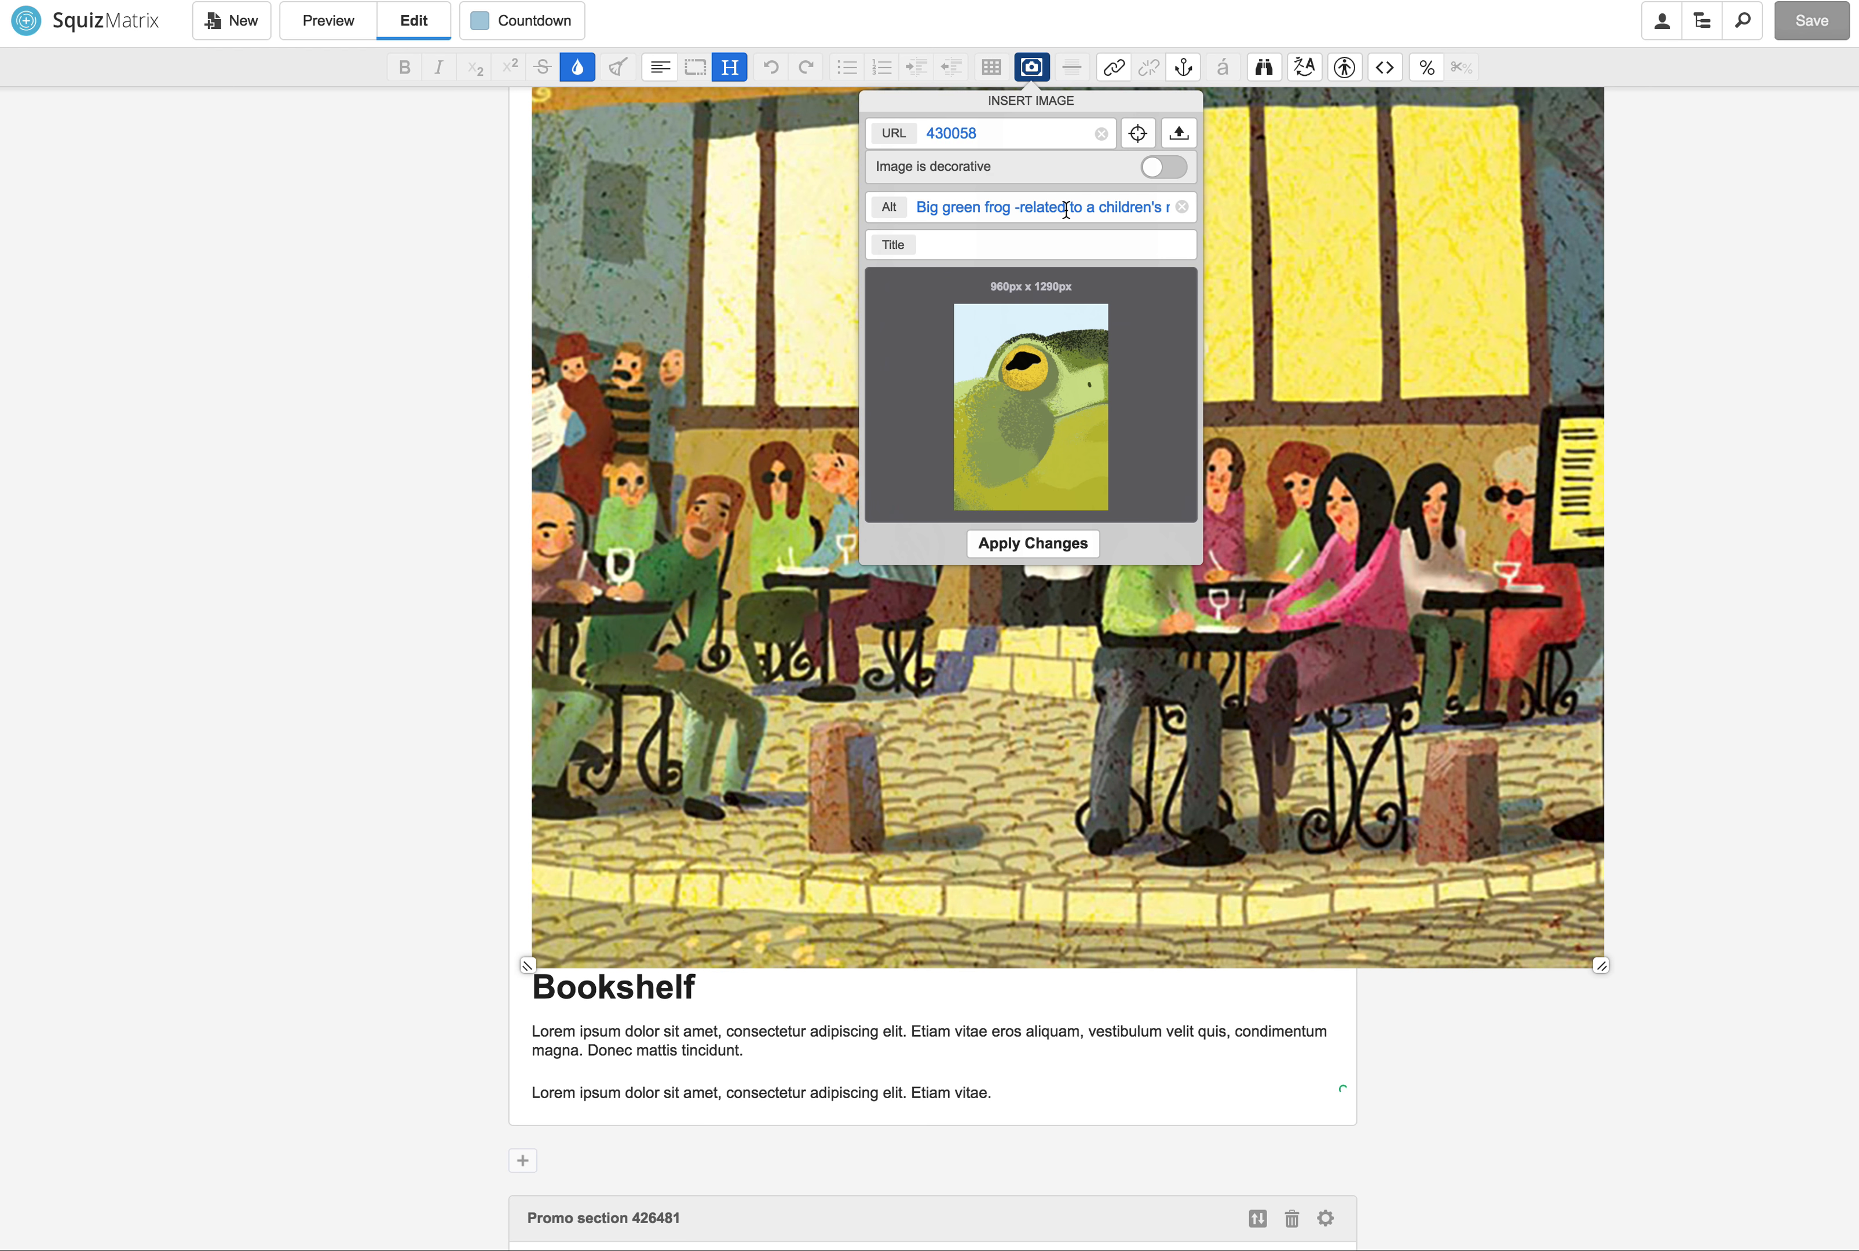
pyautogui.click(1072, 544)
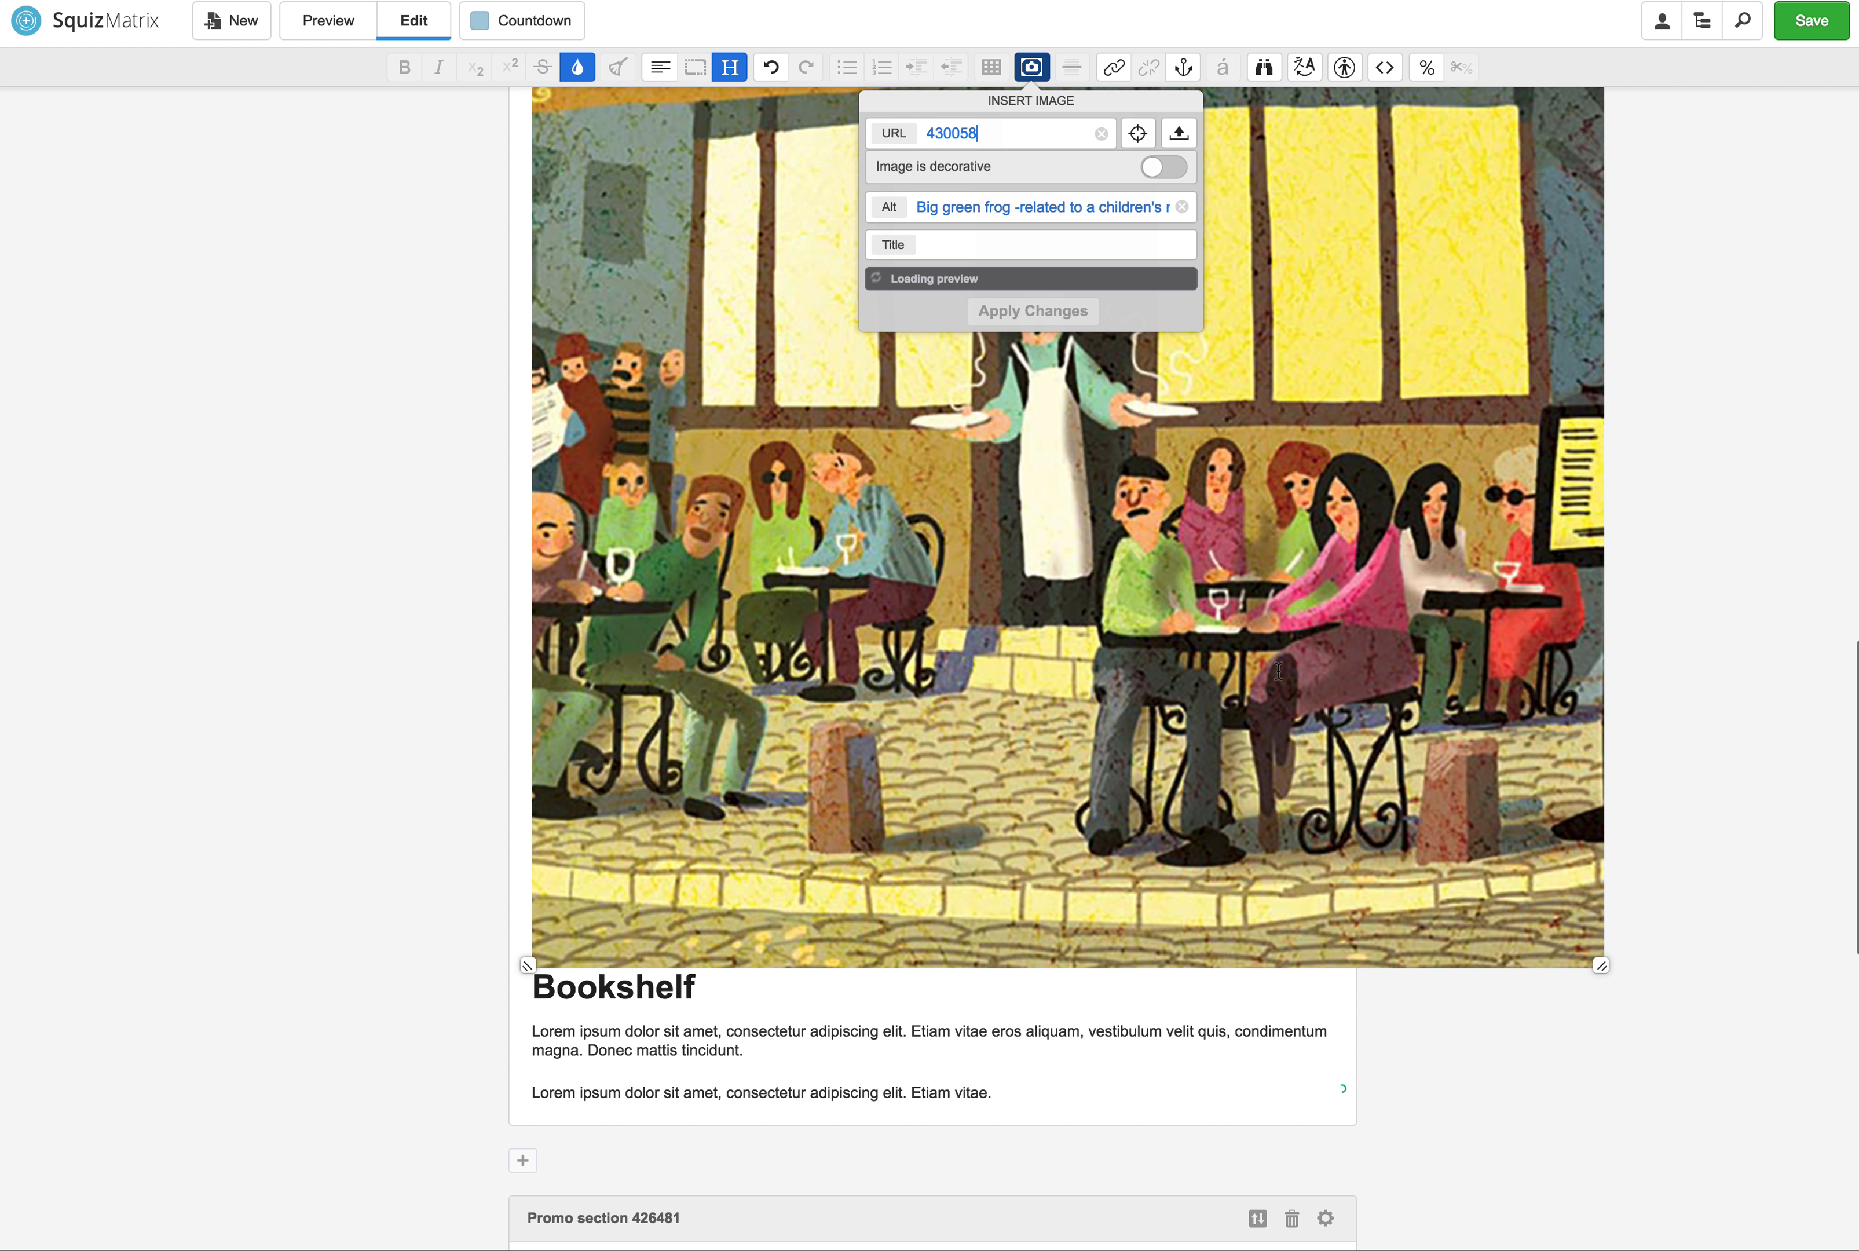
# Step: Check Promo section 2 on the live page and replace the Promo section container's image with the TD1 image (asset 430062)
pyautogui.scroll(-5, 1574, 669)
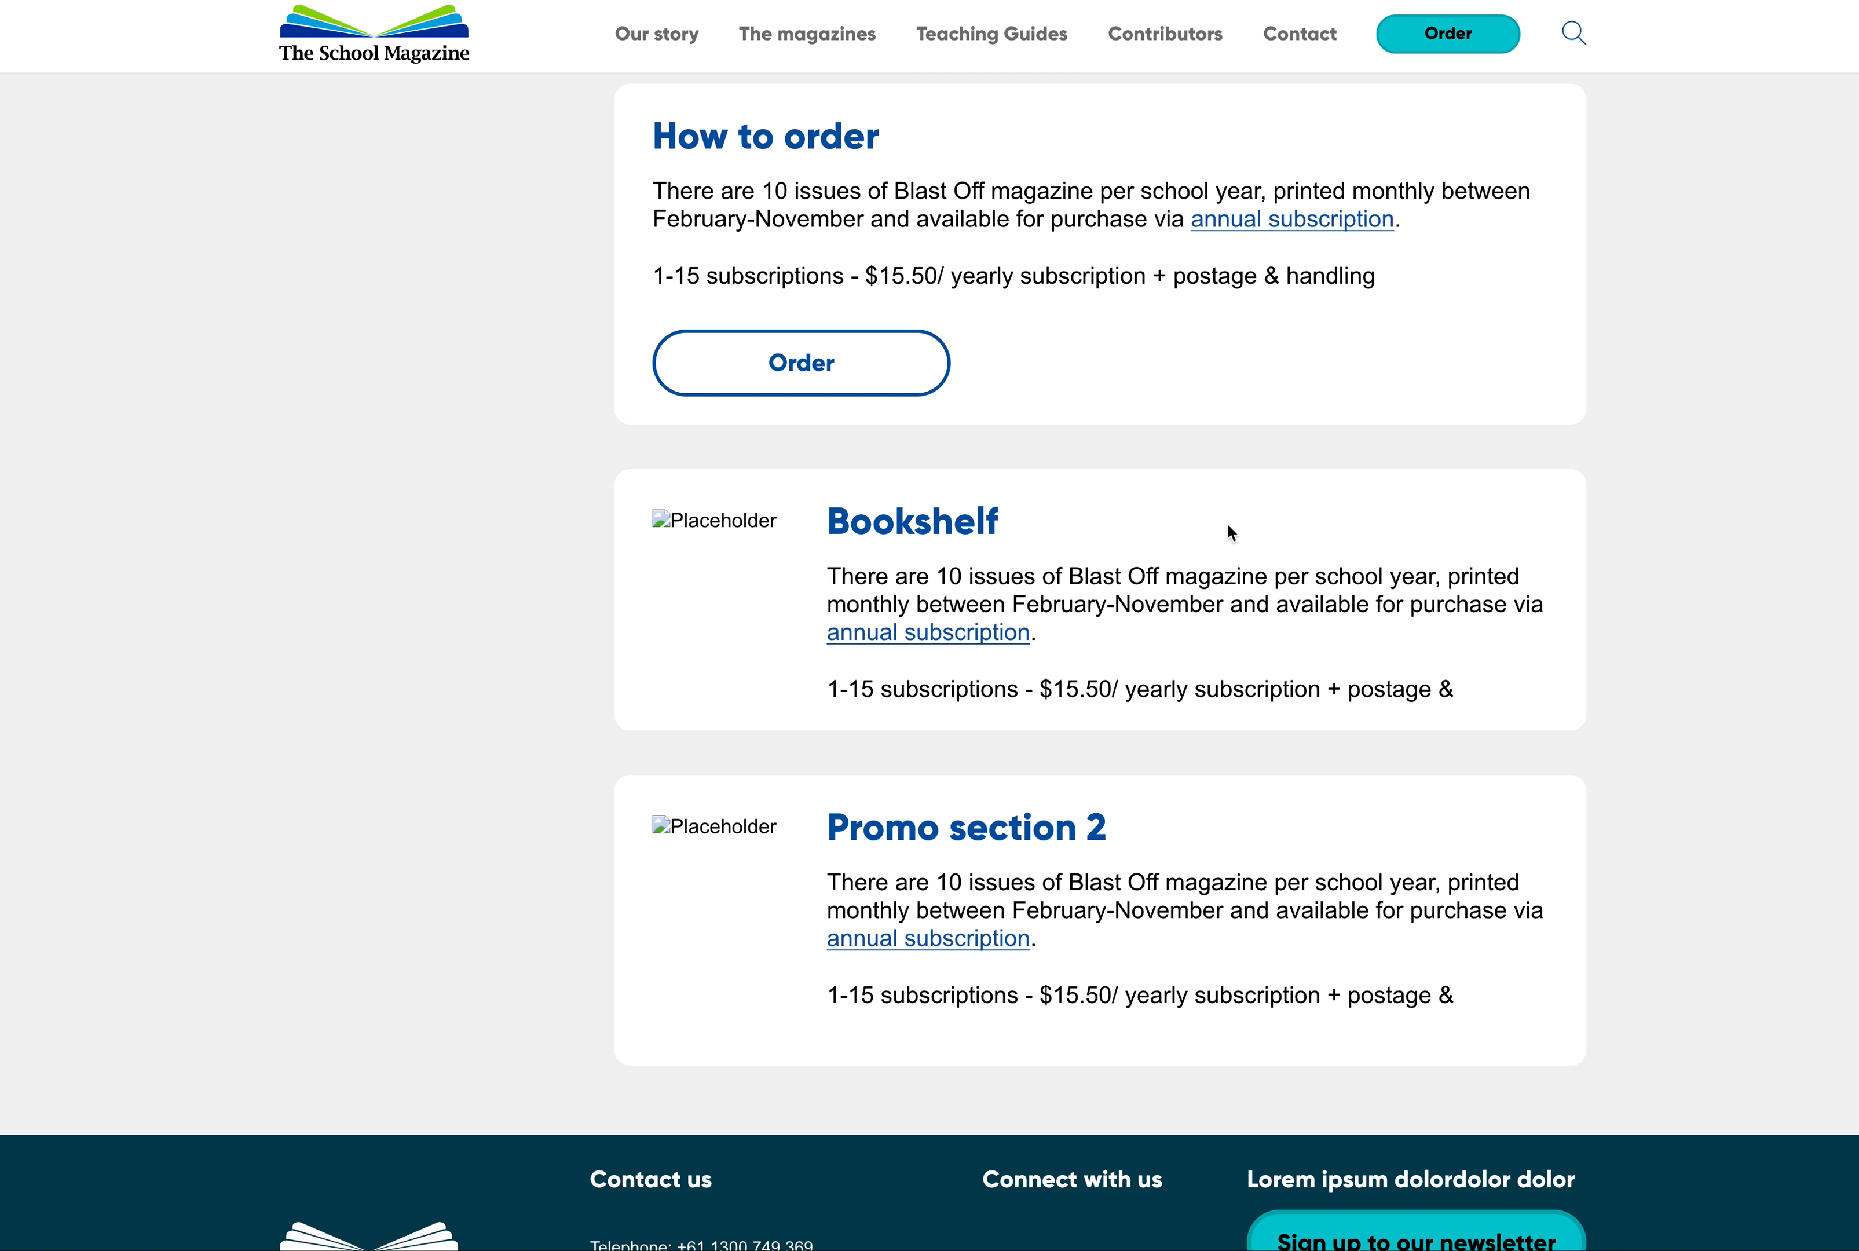
pyautogui.scroll(-2, 1229, 525)
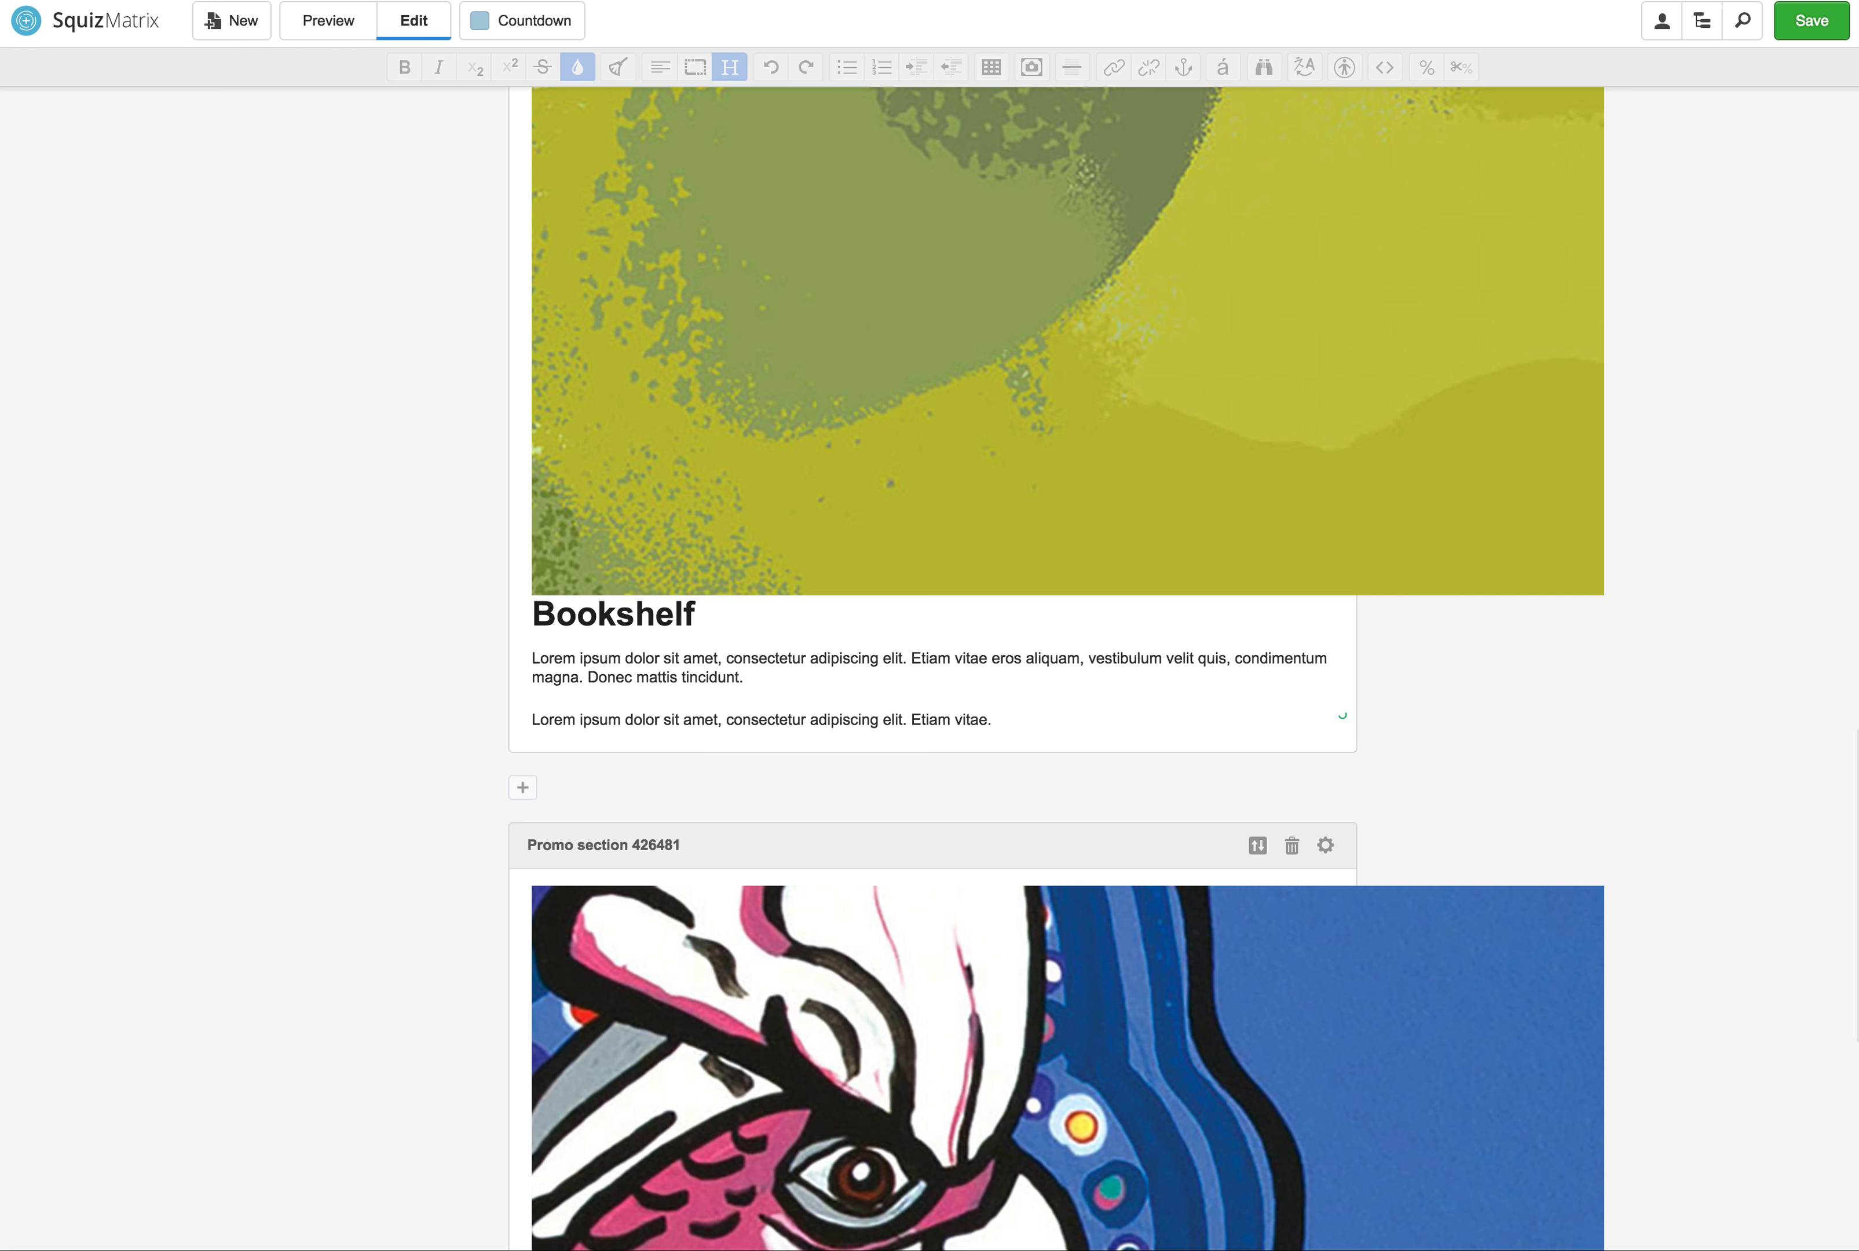
pyautogui.scroll(-8, 1041, 672)
pyautogui.click(1149, 627)
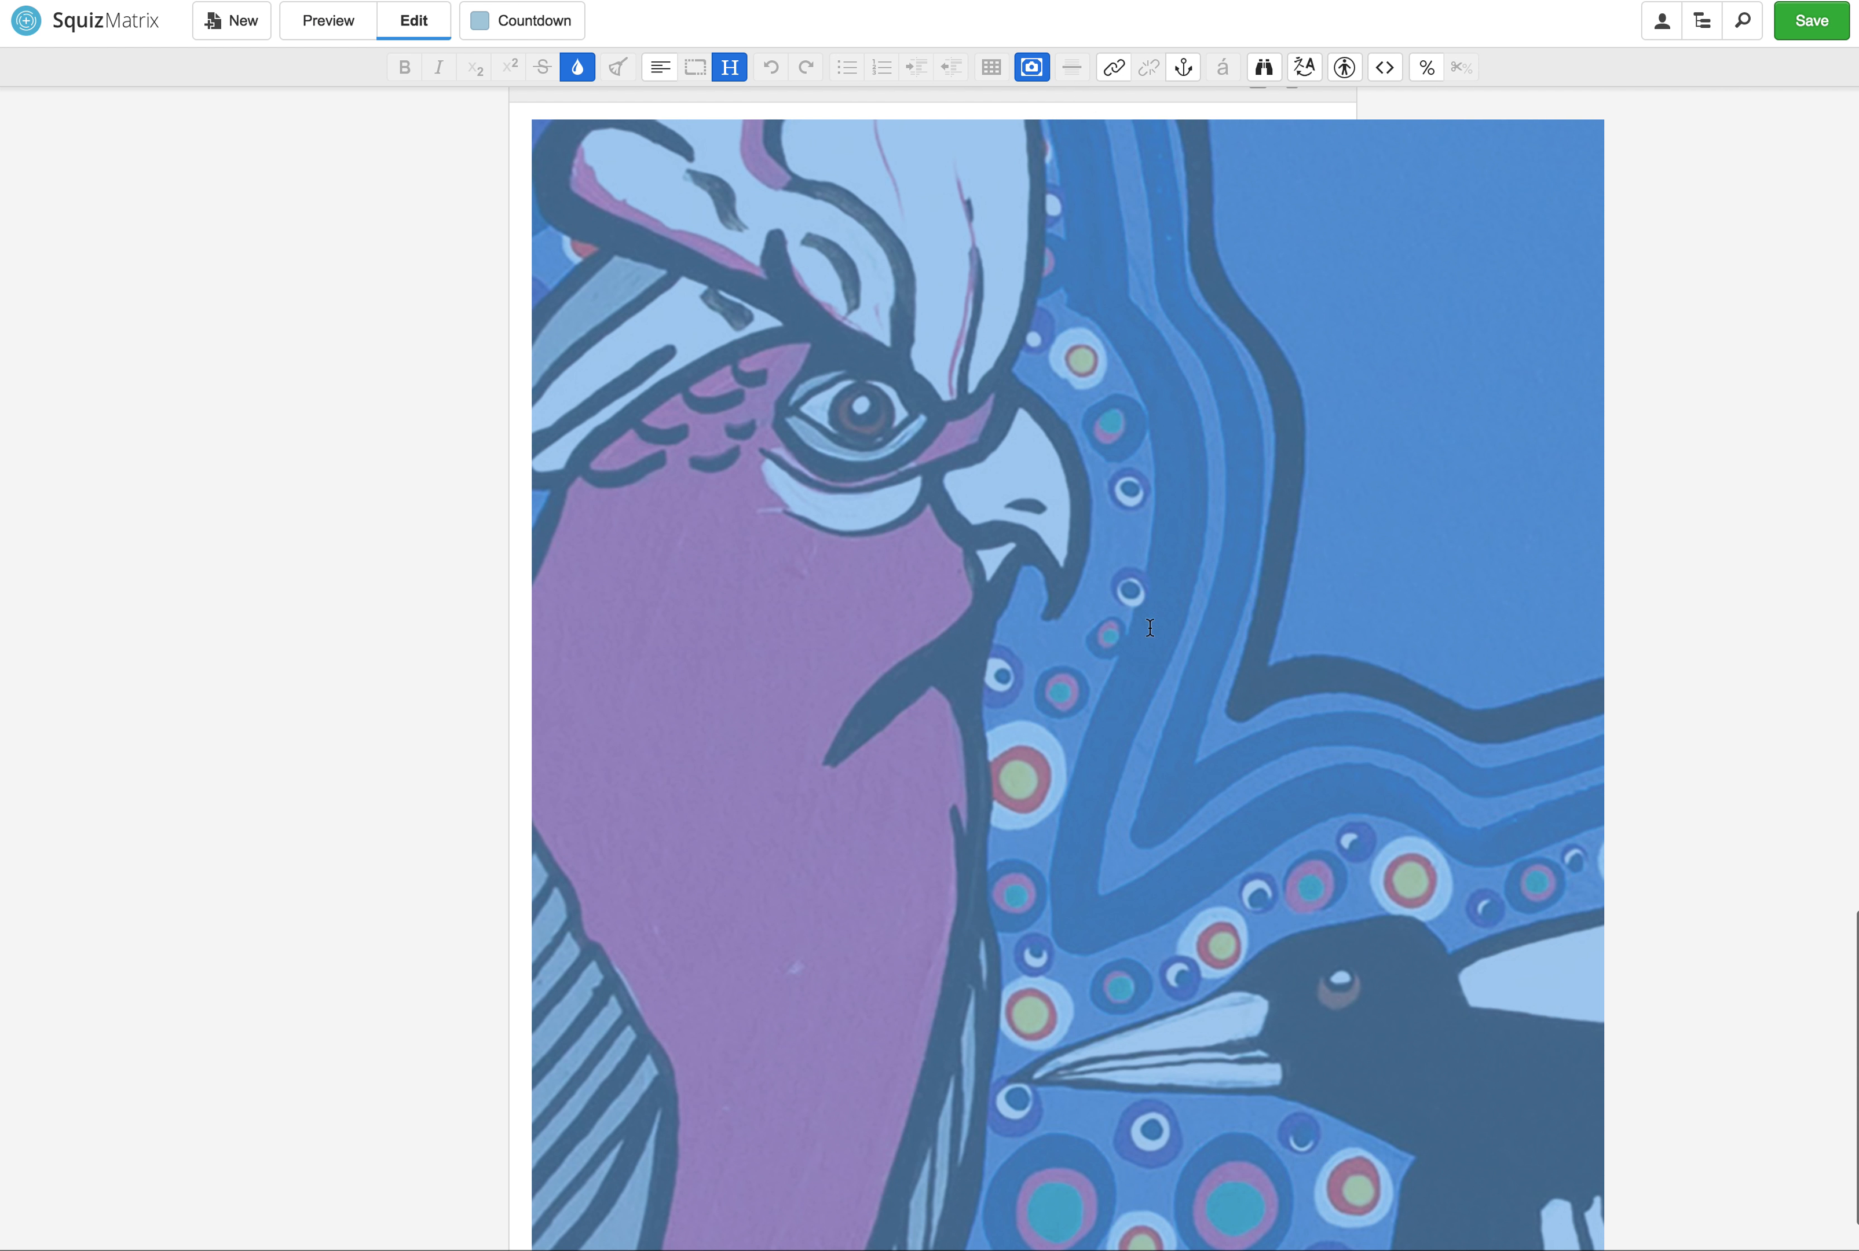
pyautogui.click(1031, 67)
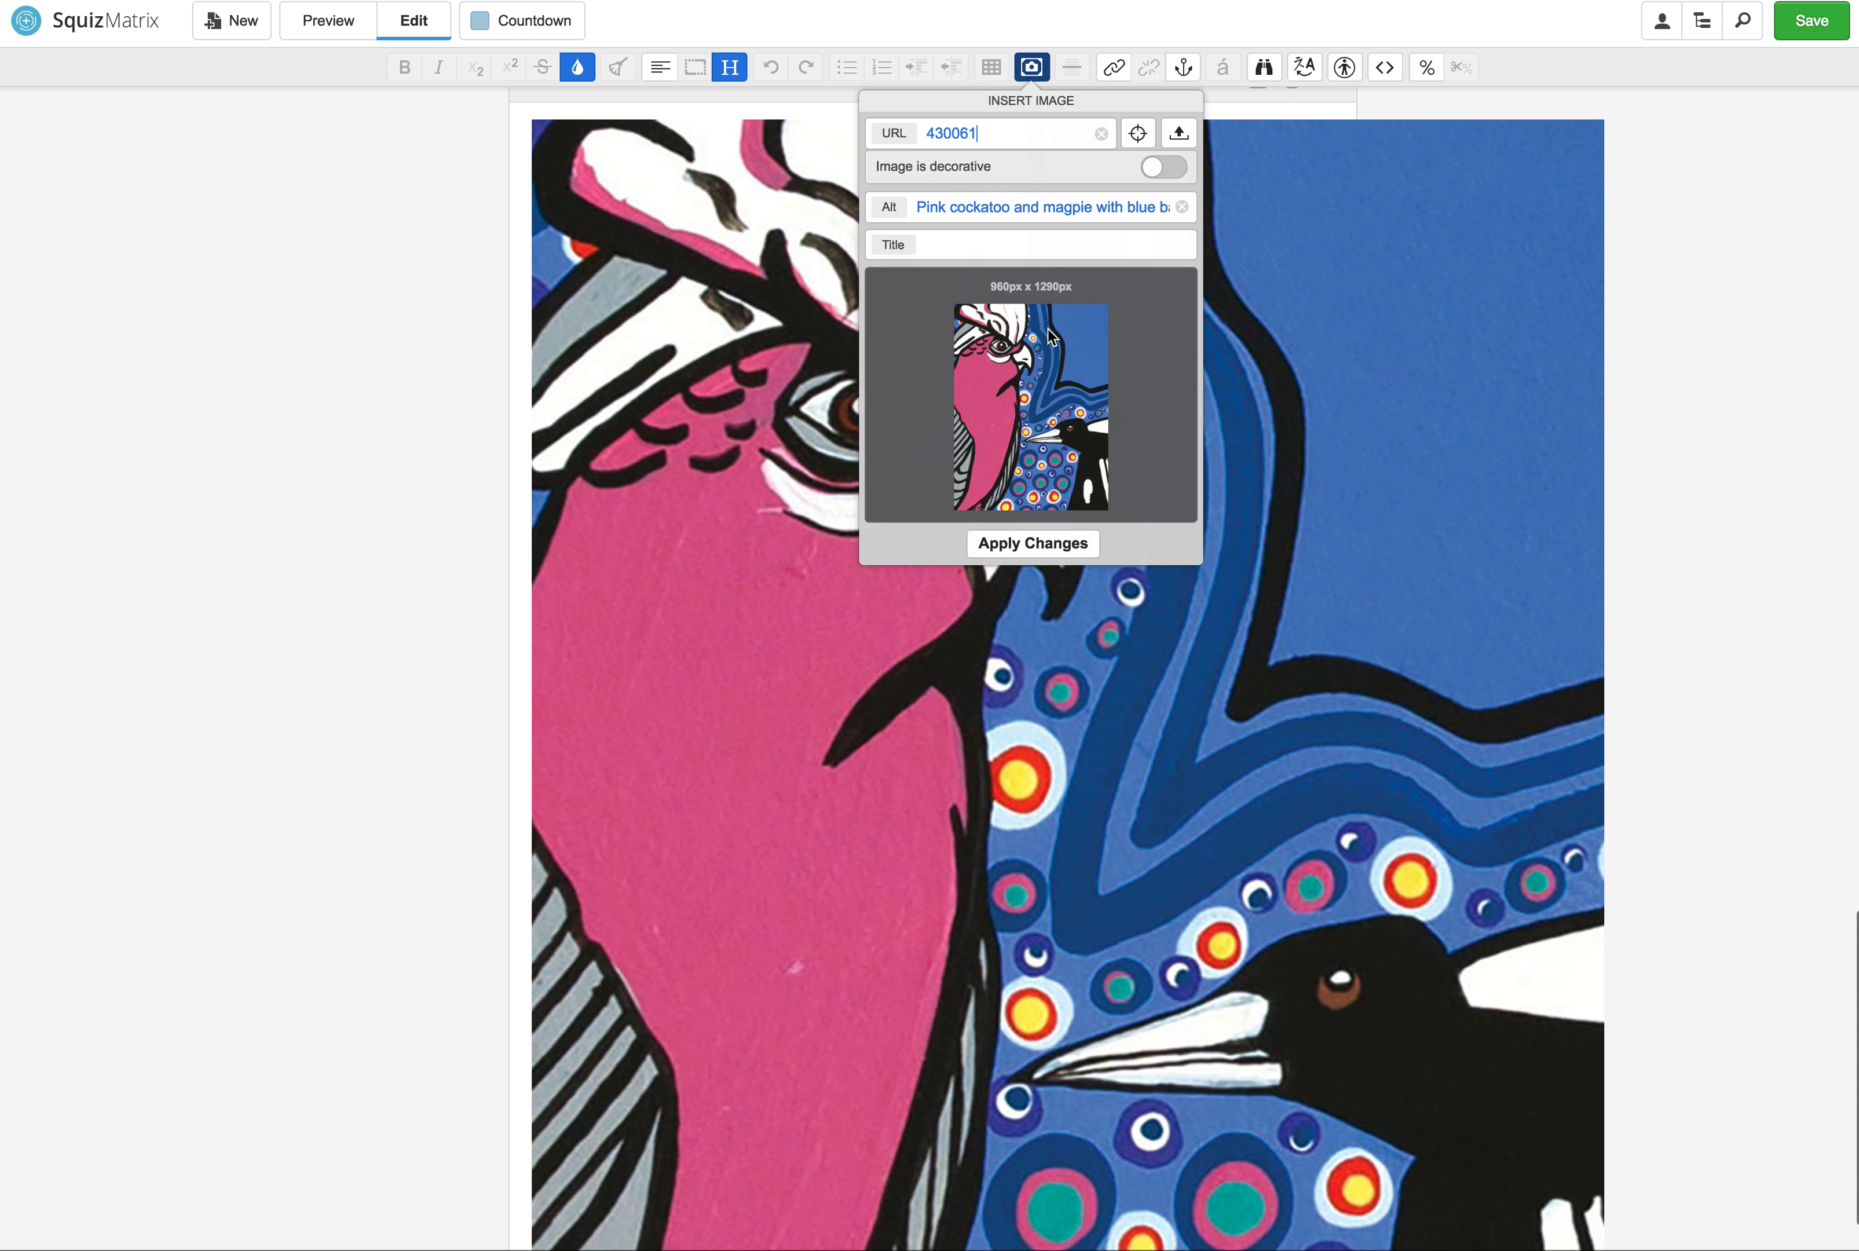
pyautogui.click(1138, 134)
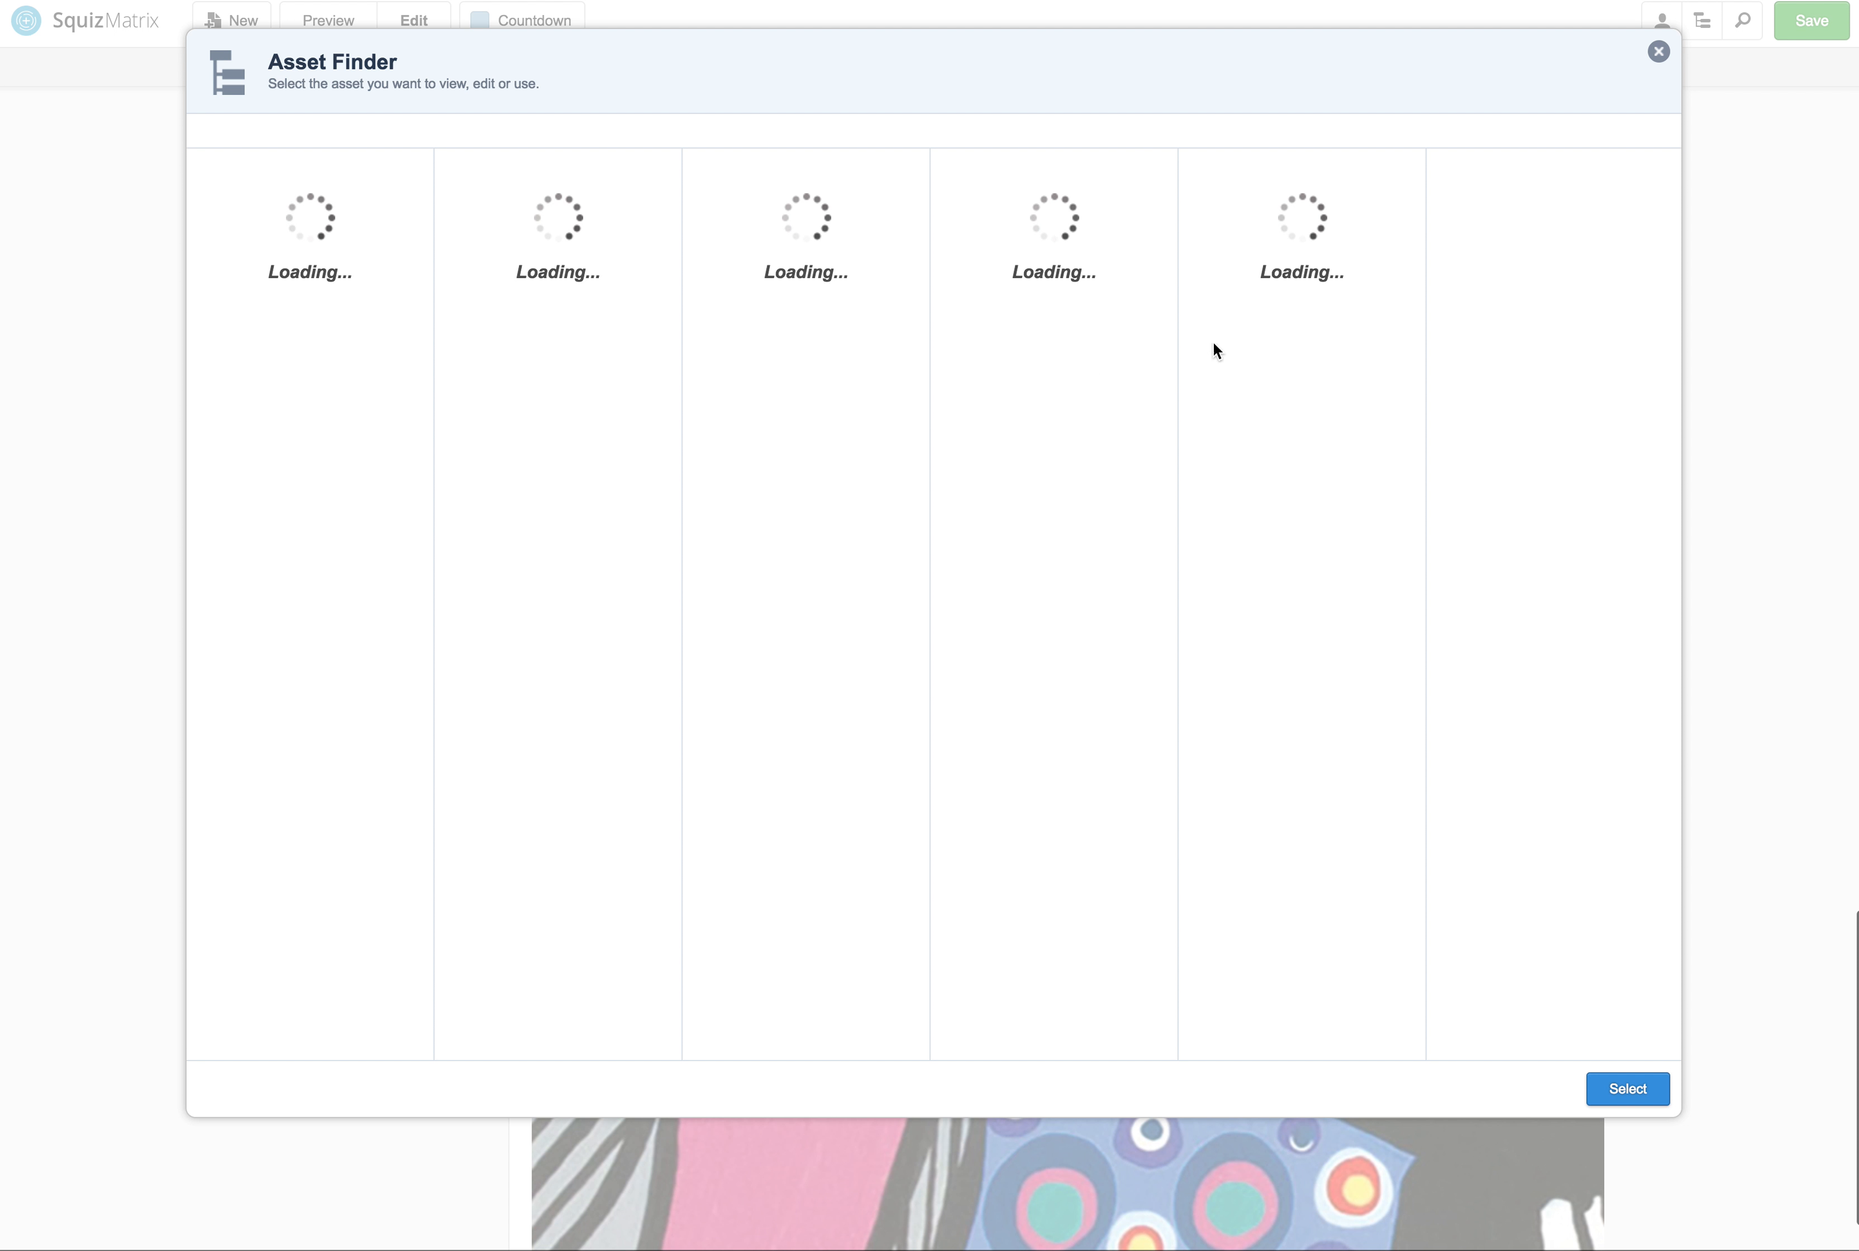
pyautogui.click(1046, 393)
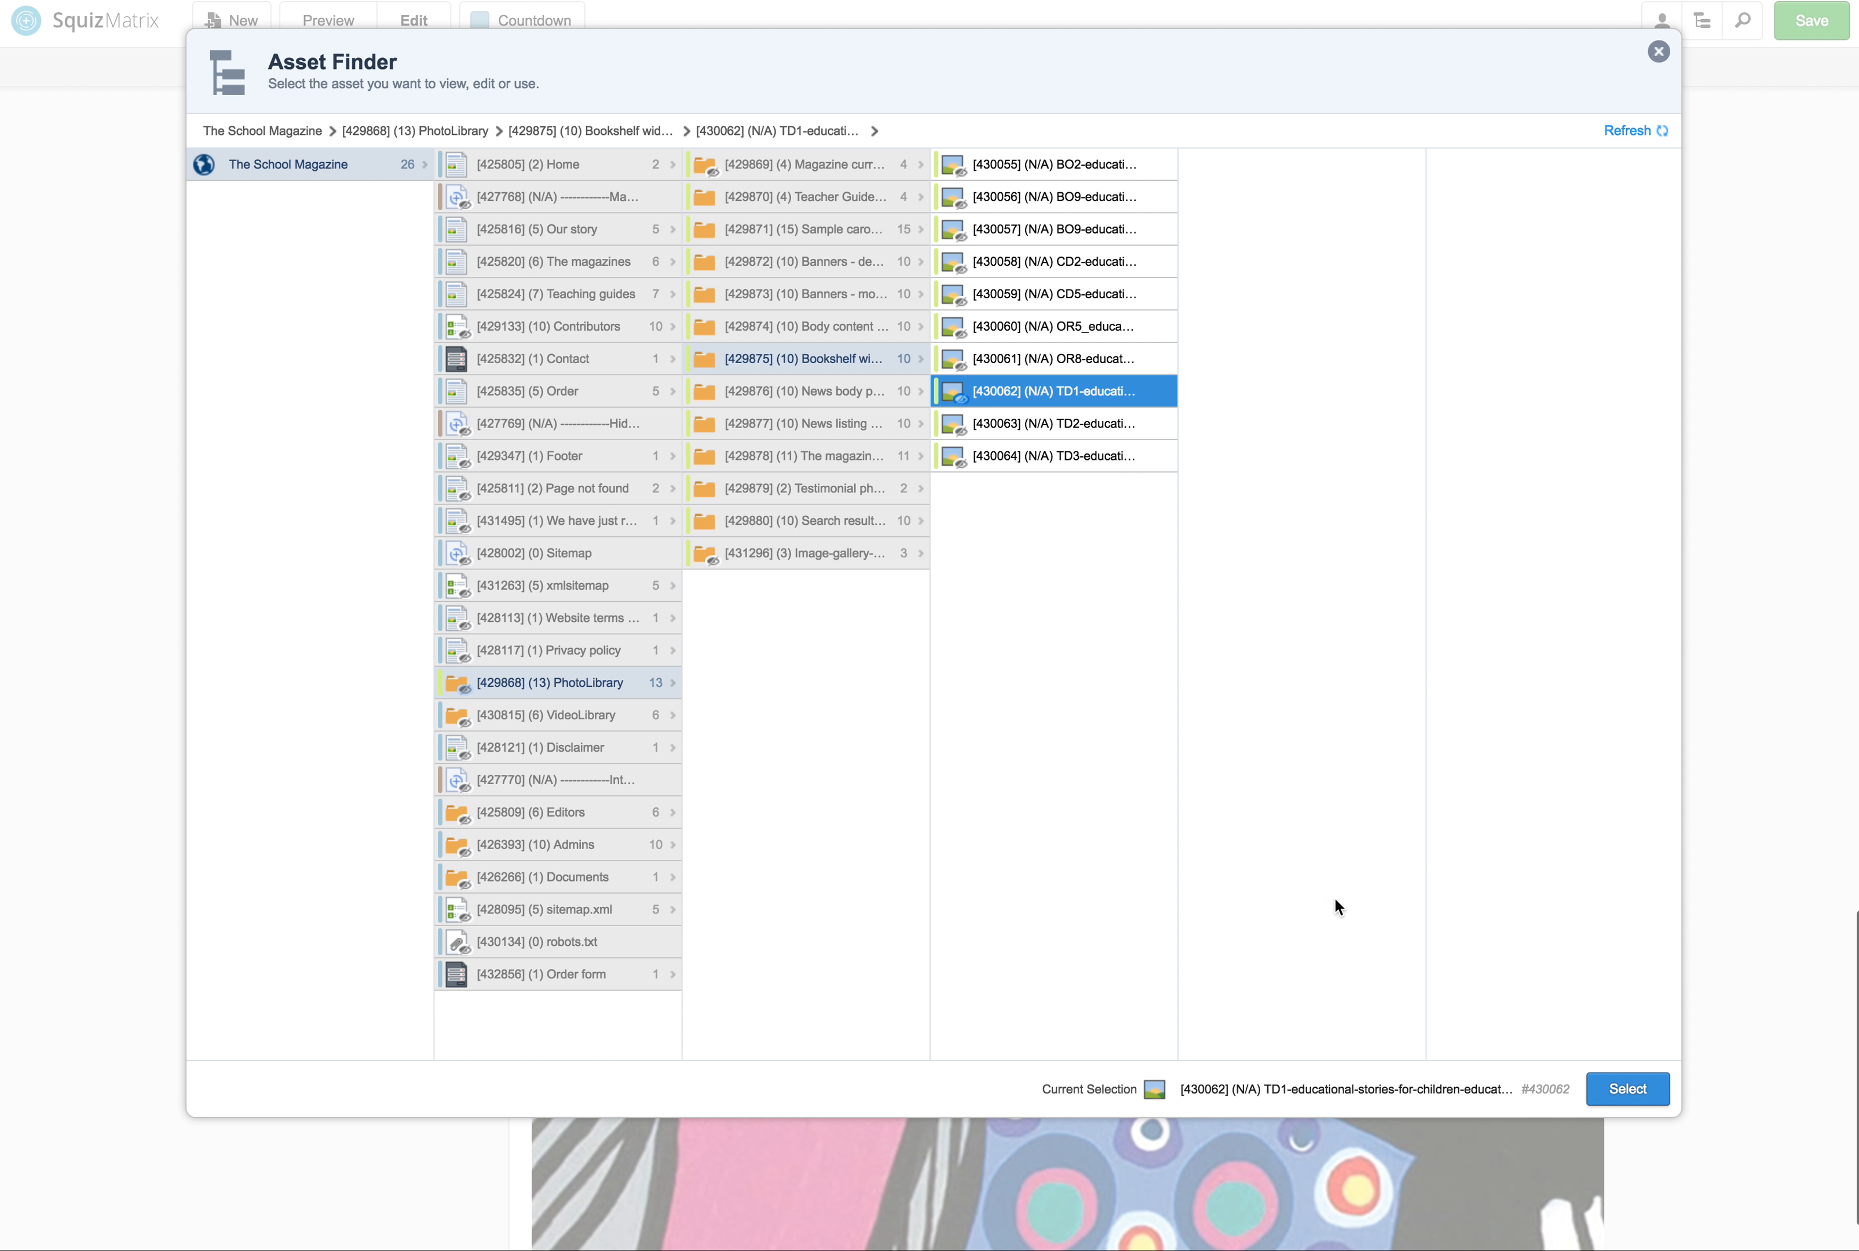
pyautogui.click(1616, 1094)
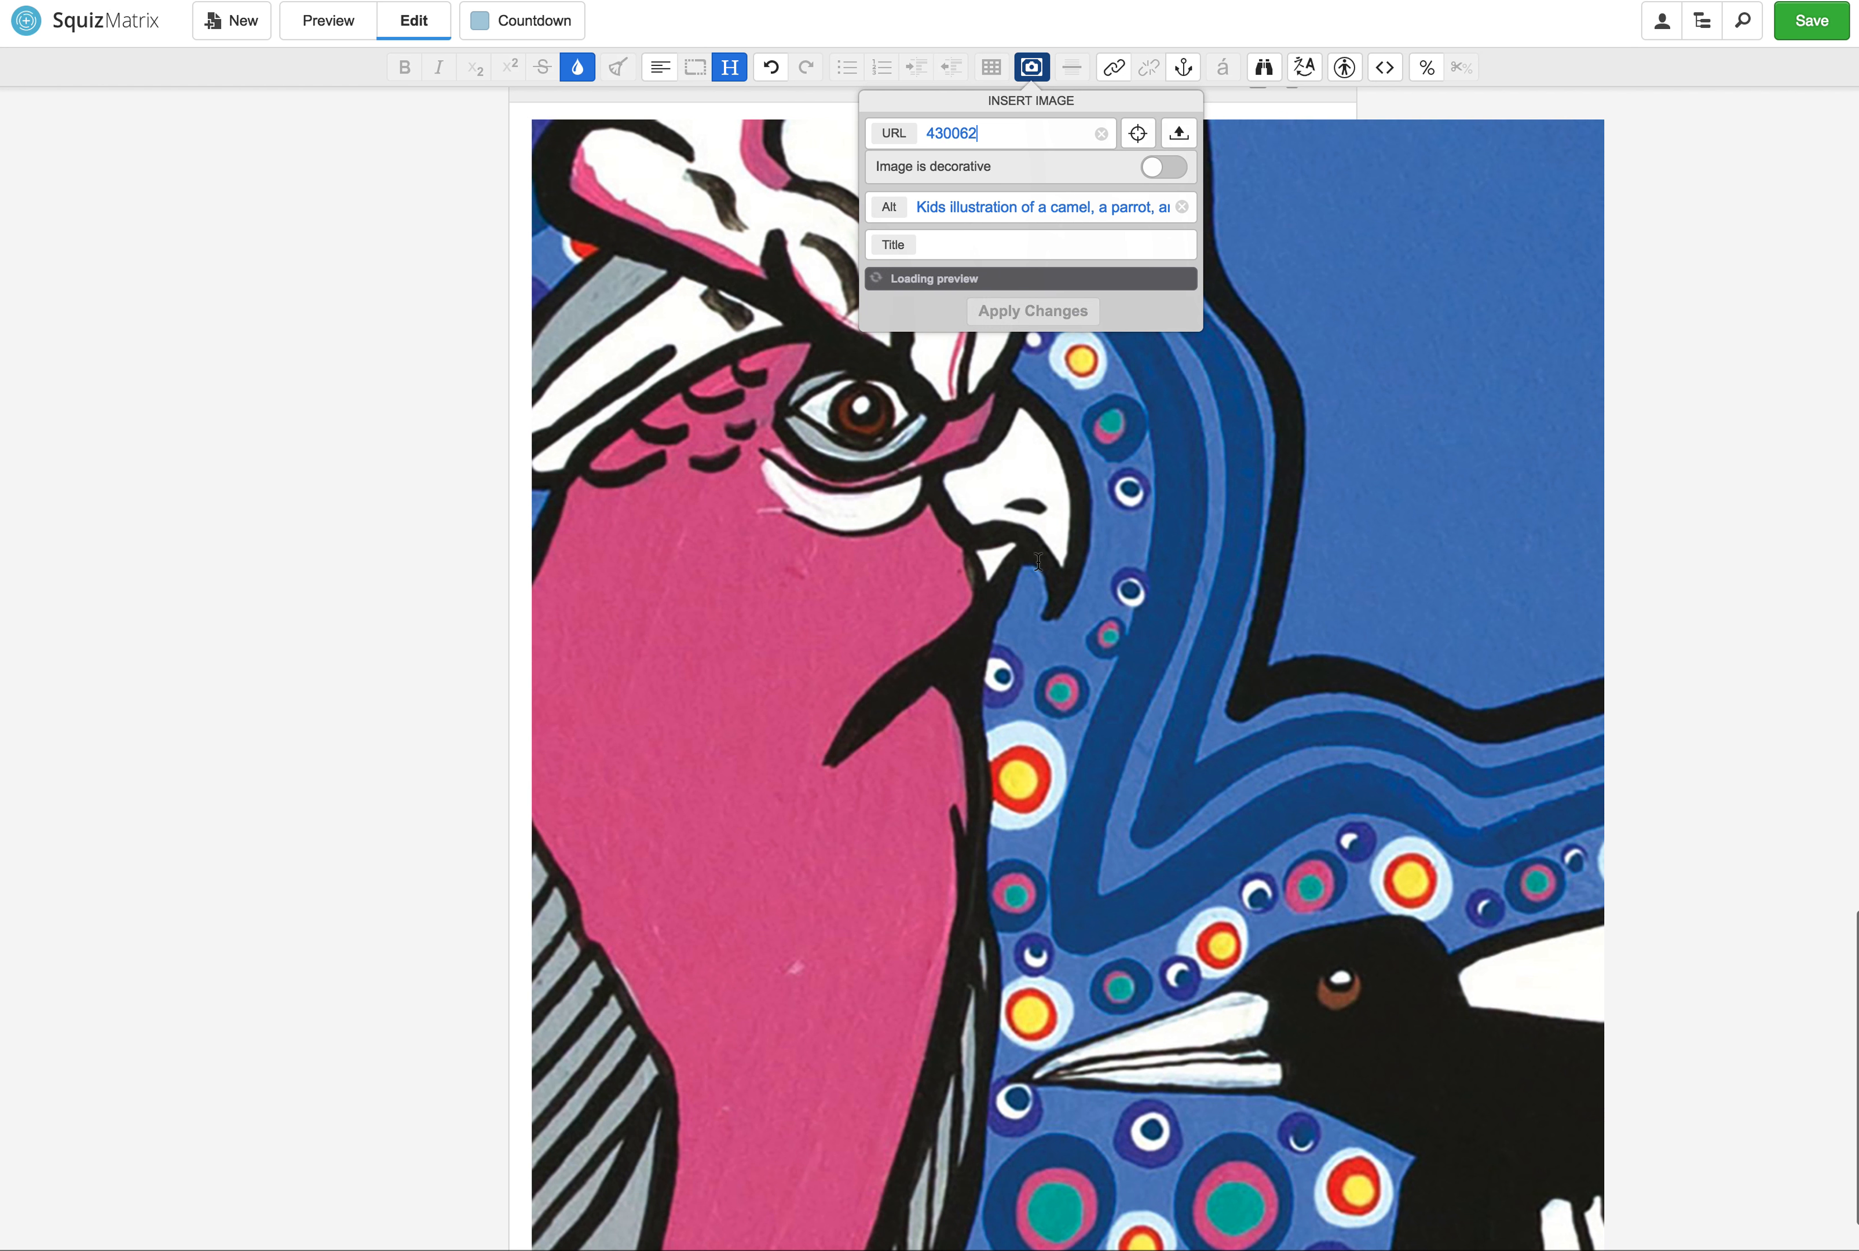
pyautogui.scroll(-6, 1522, 645)
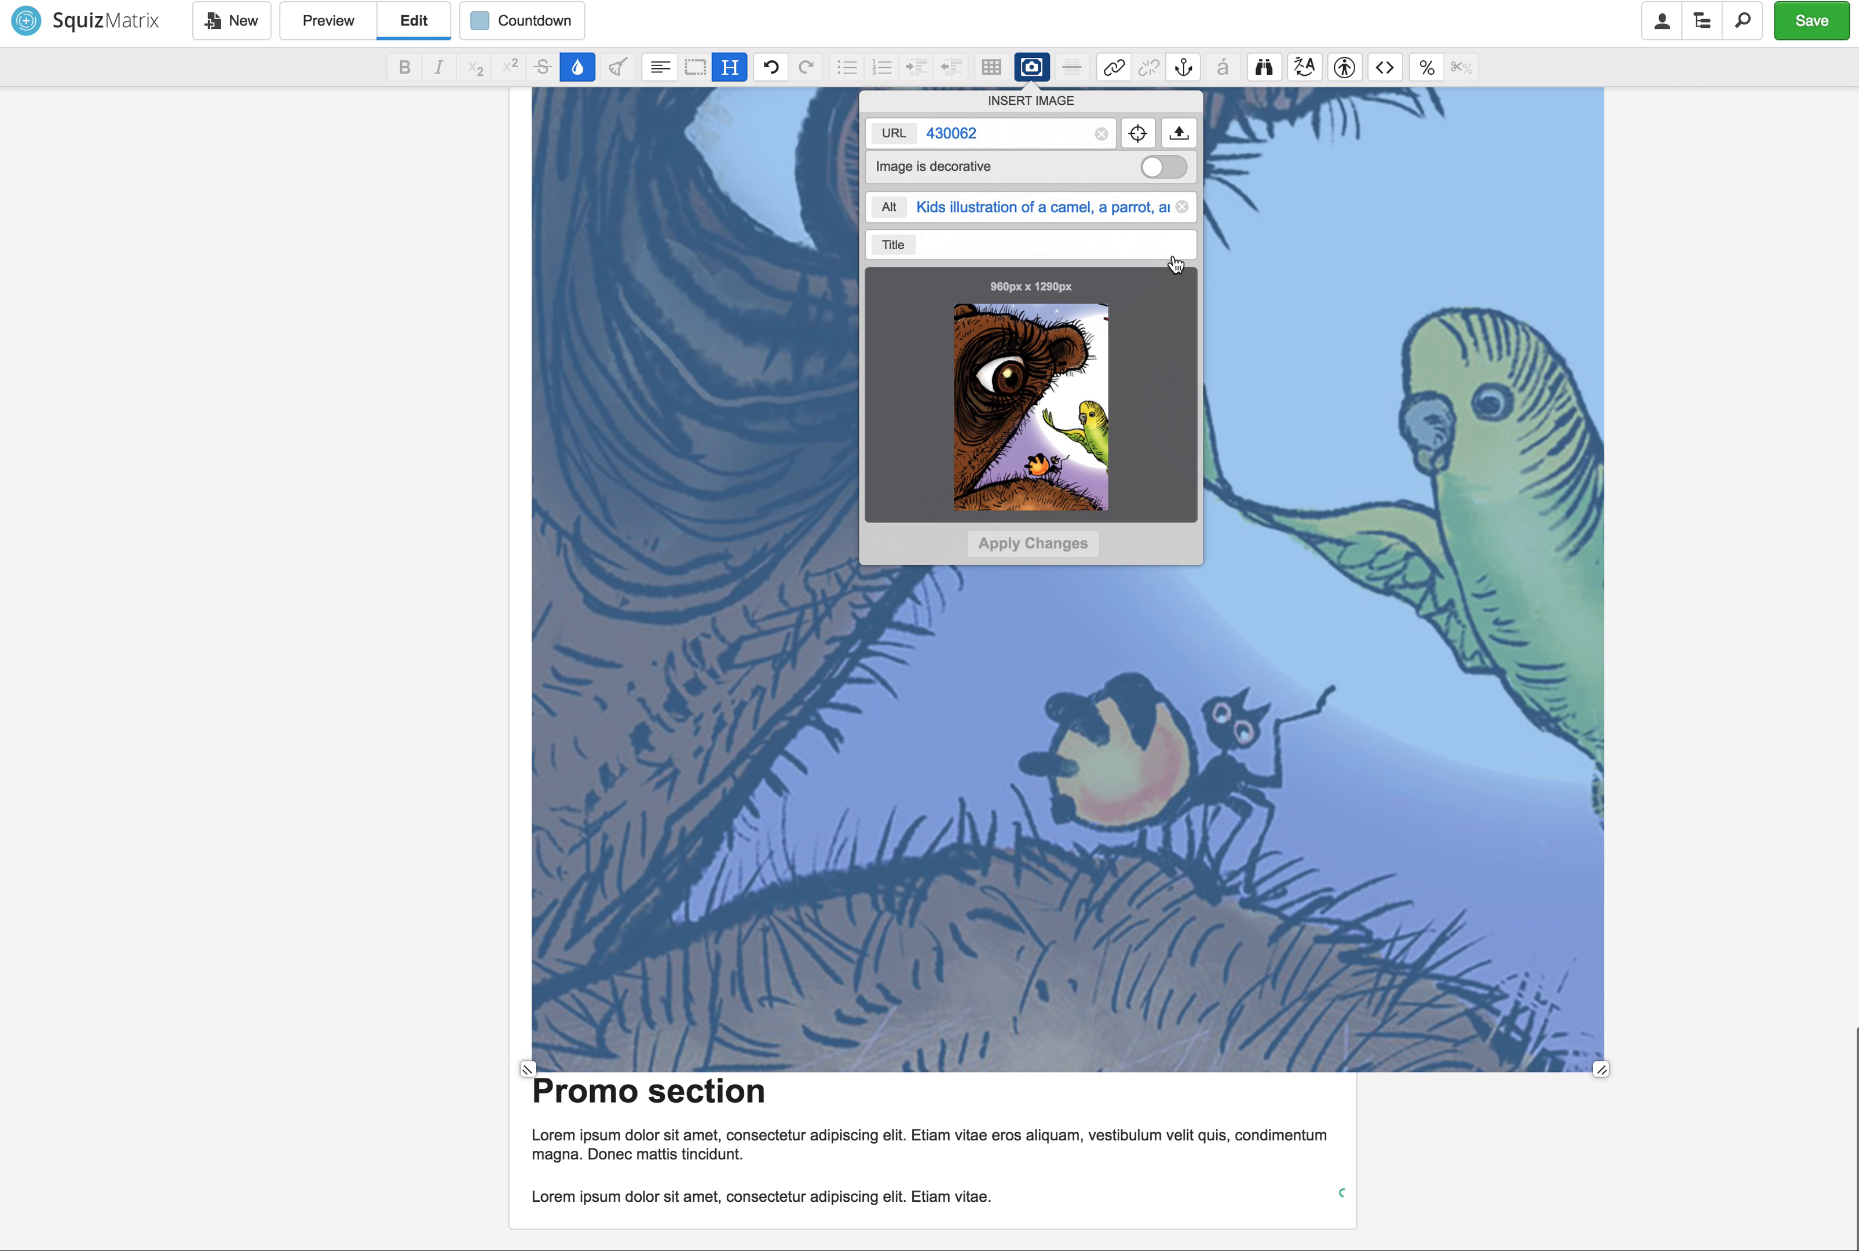
pyautogui.click(1620, 531)
# Step: Open the Countdown page's settings, discarding the unsaved content changes and dismissing the permissions error
pyautogui.scroll(20, 1140, 666)
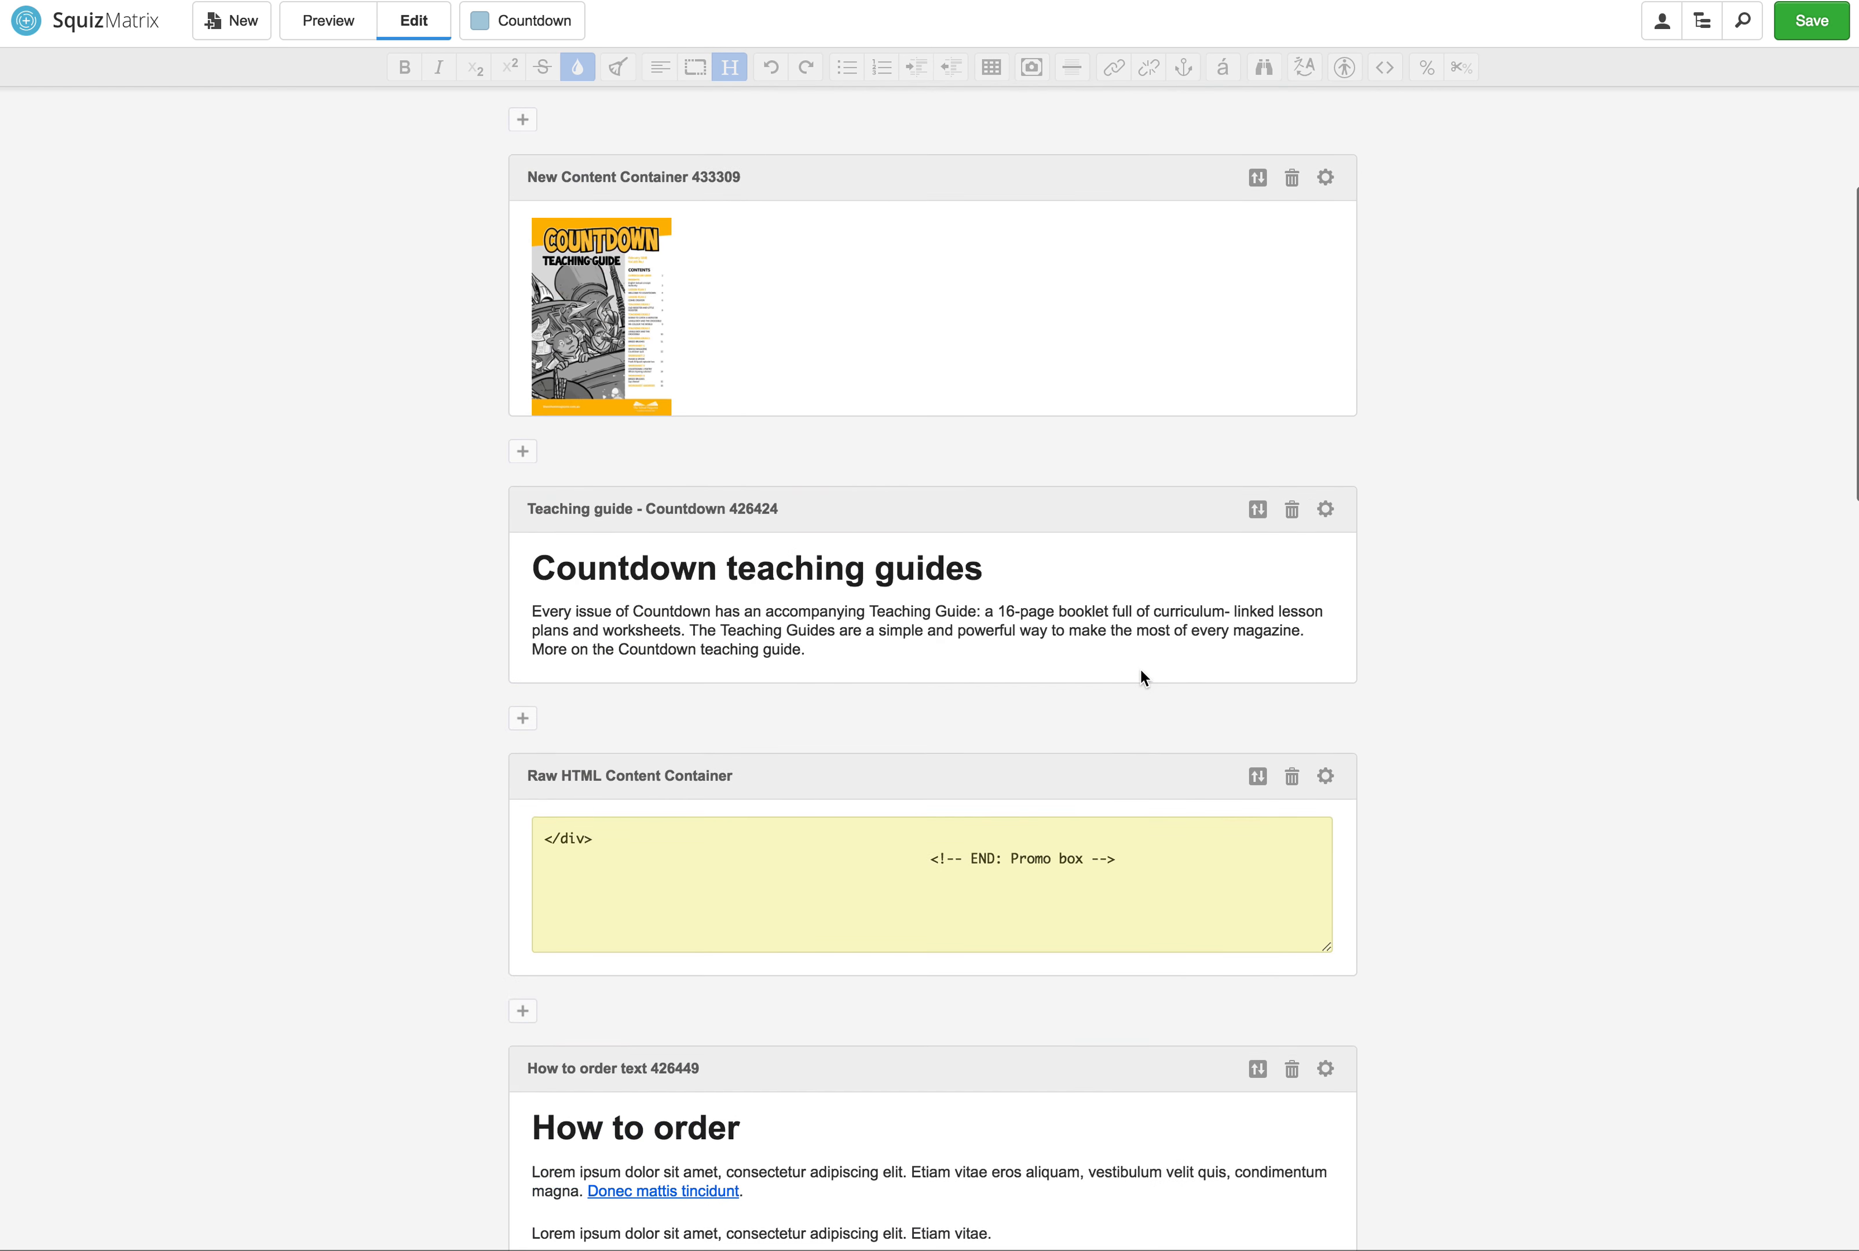
pyautogui.click(848, 80)
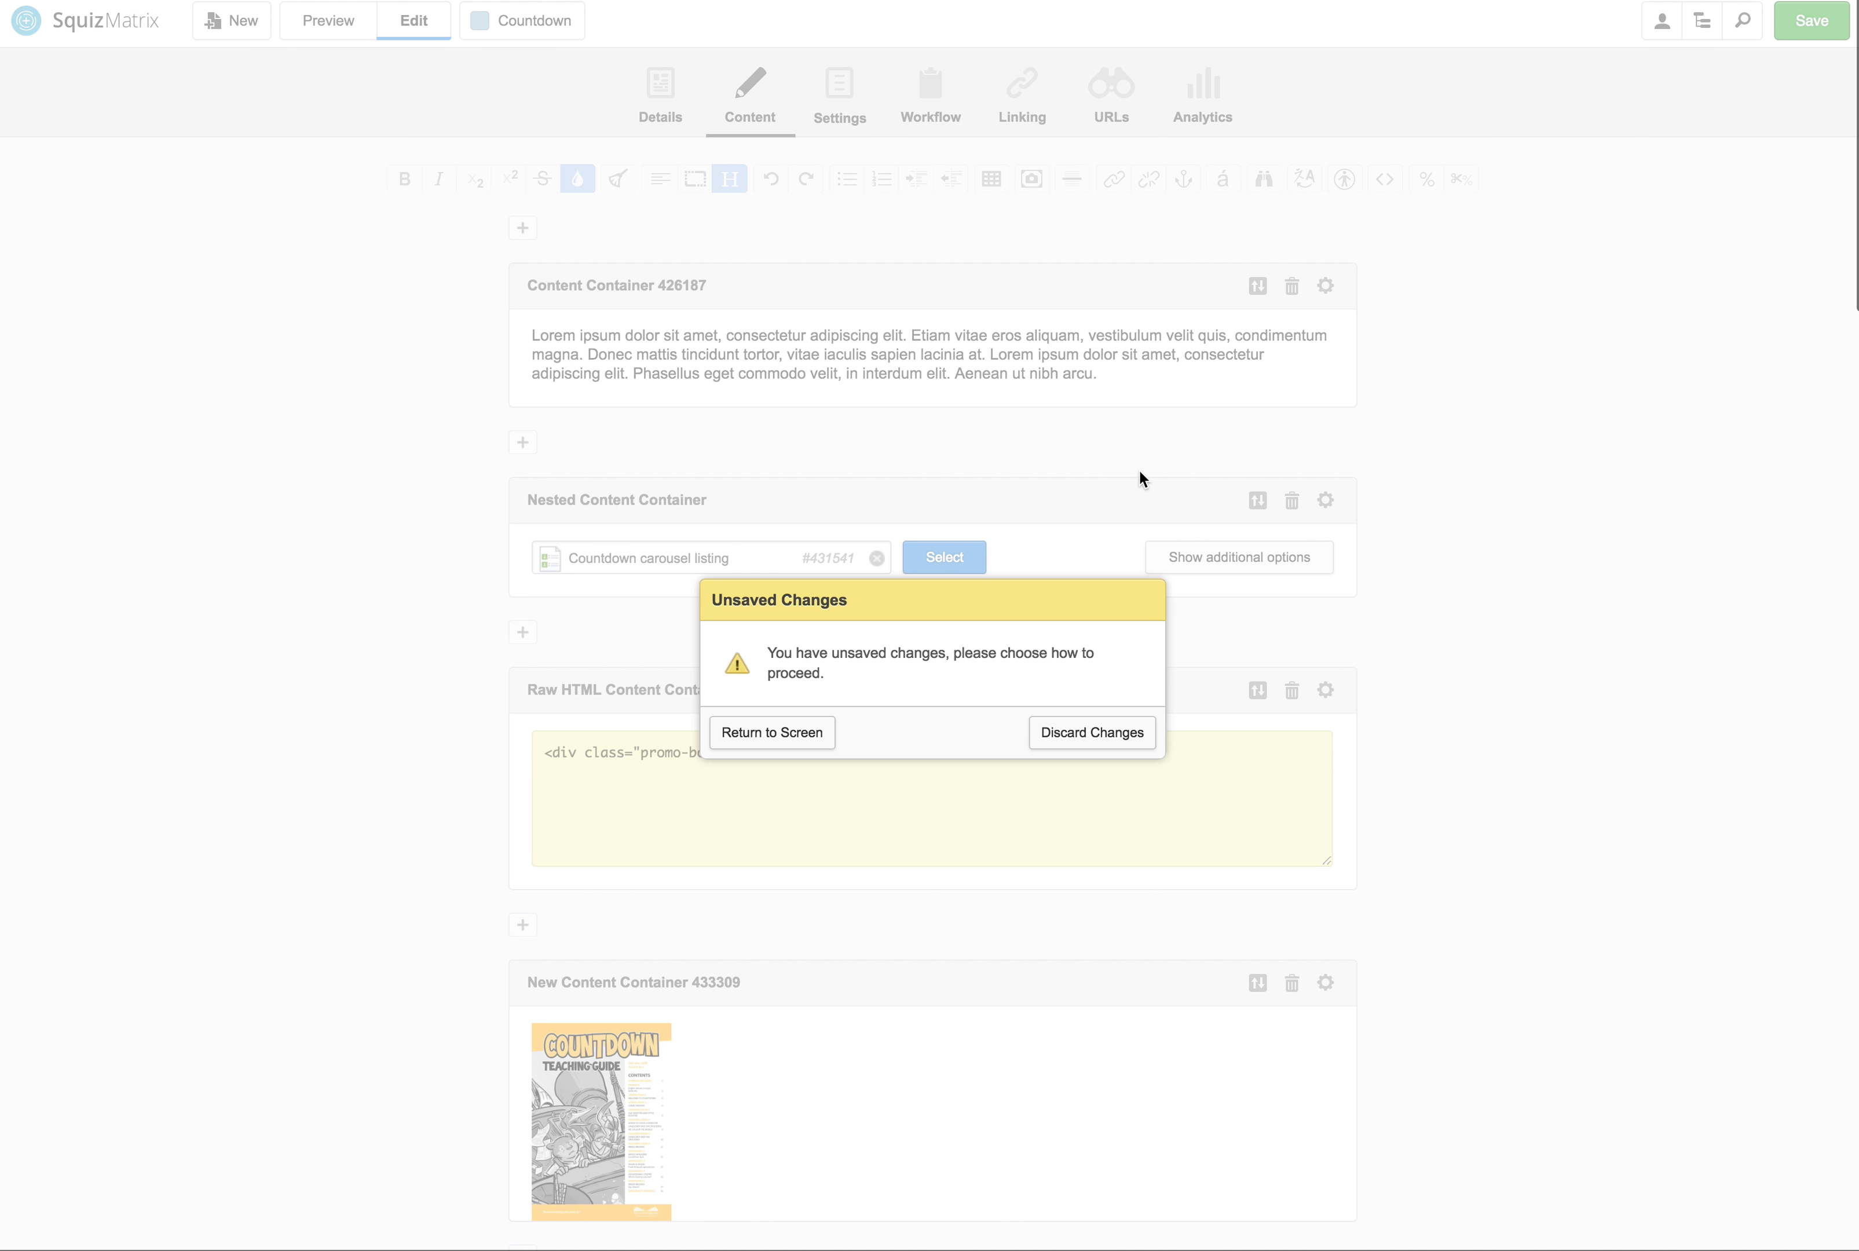
pyautogui.click(1101, 740)
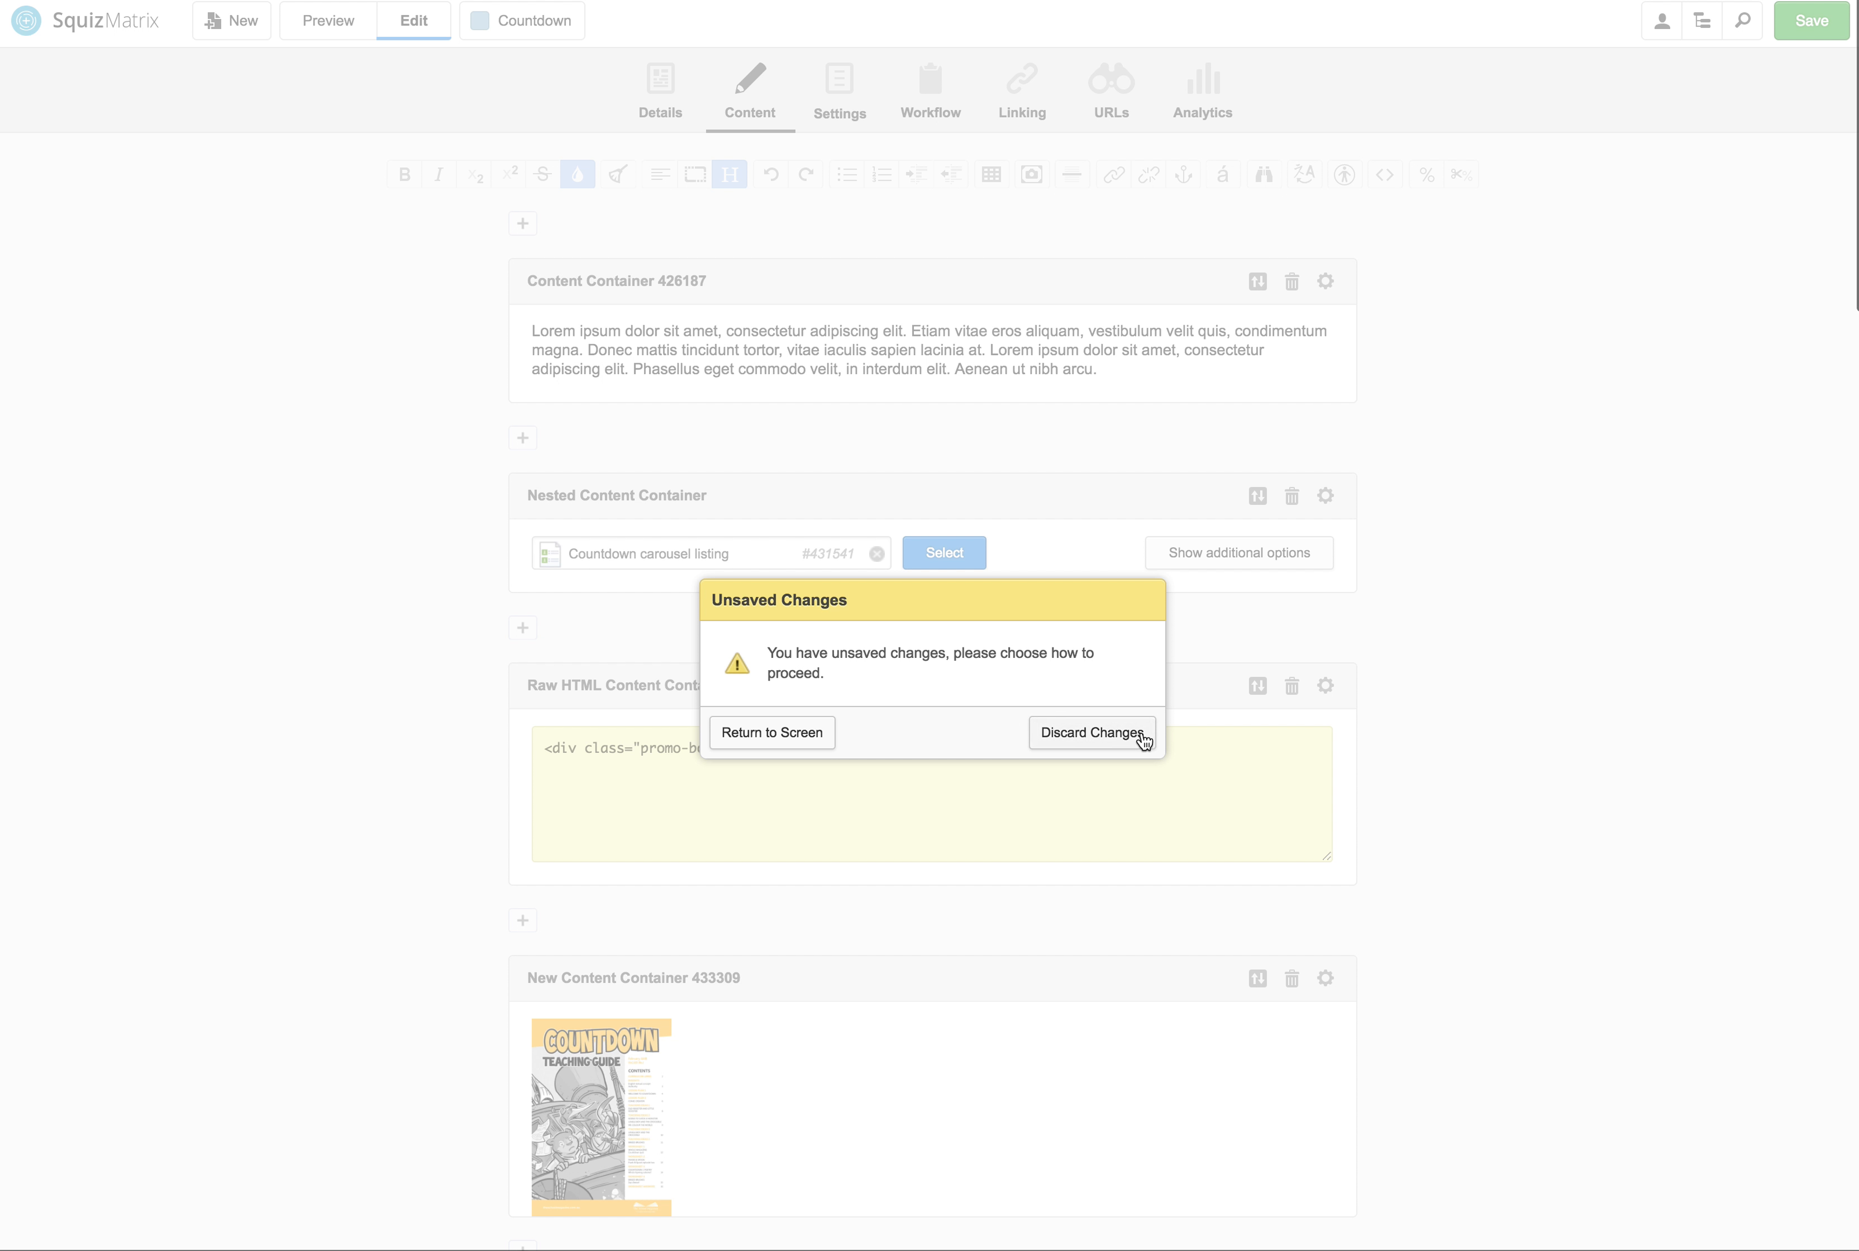
pyautogui.click(1142, 733)
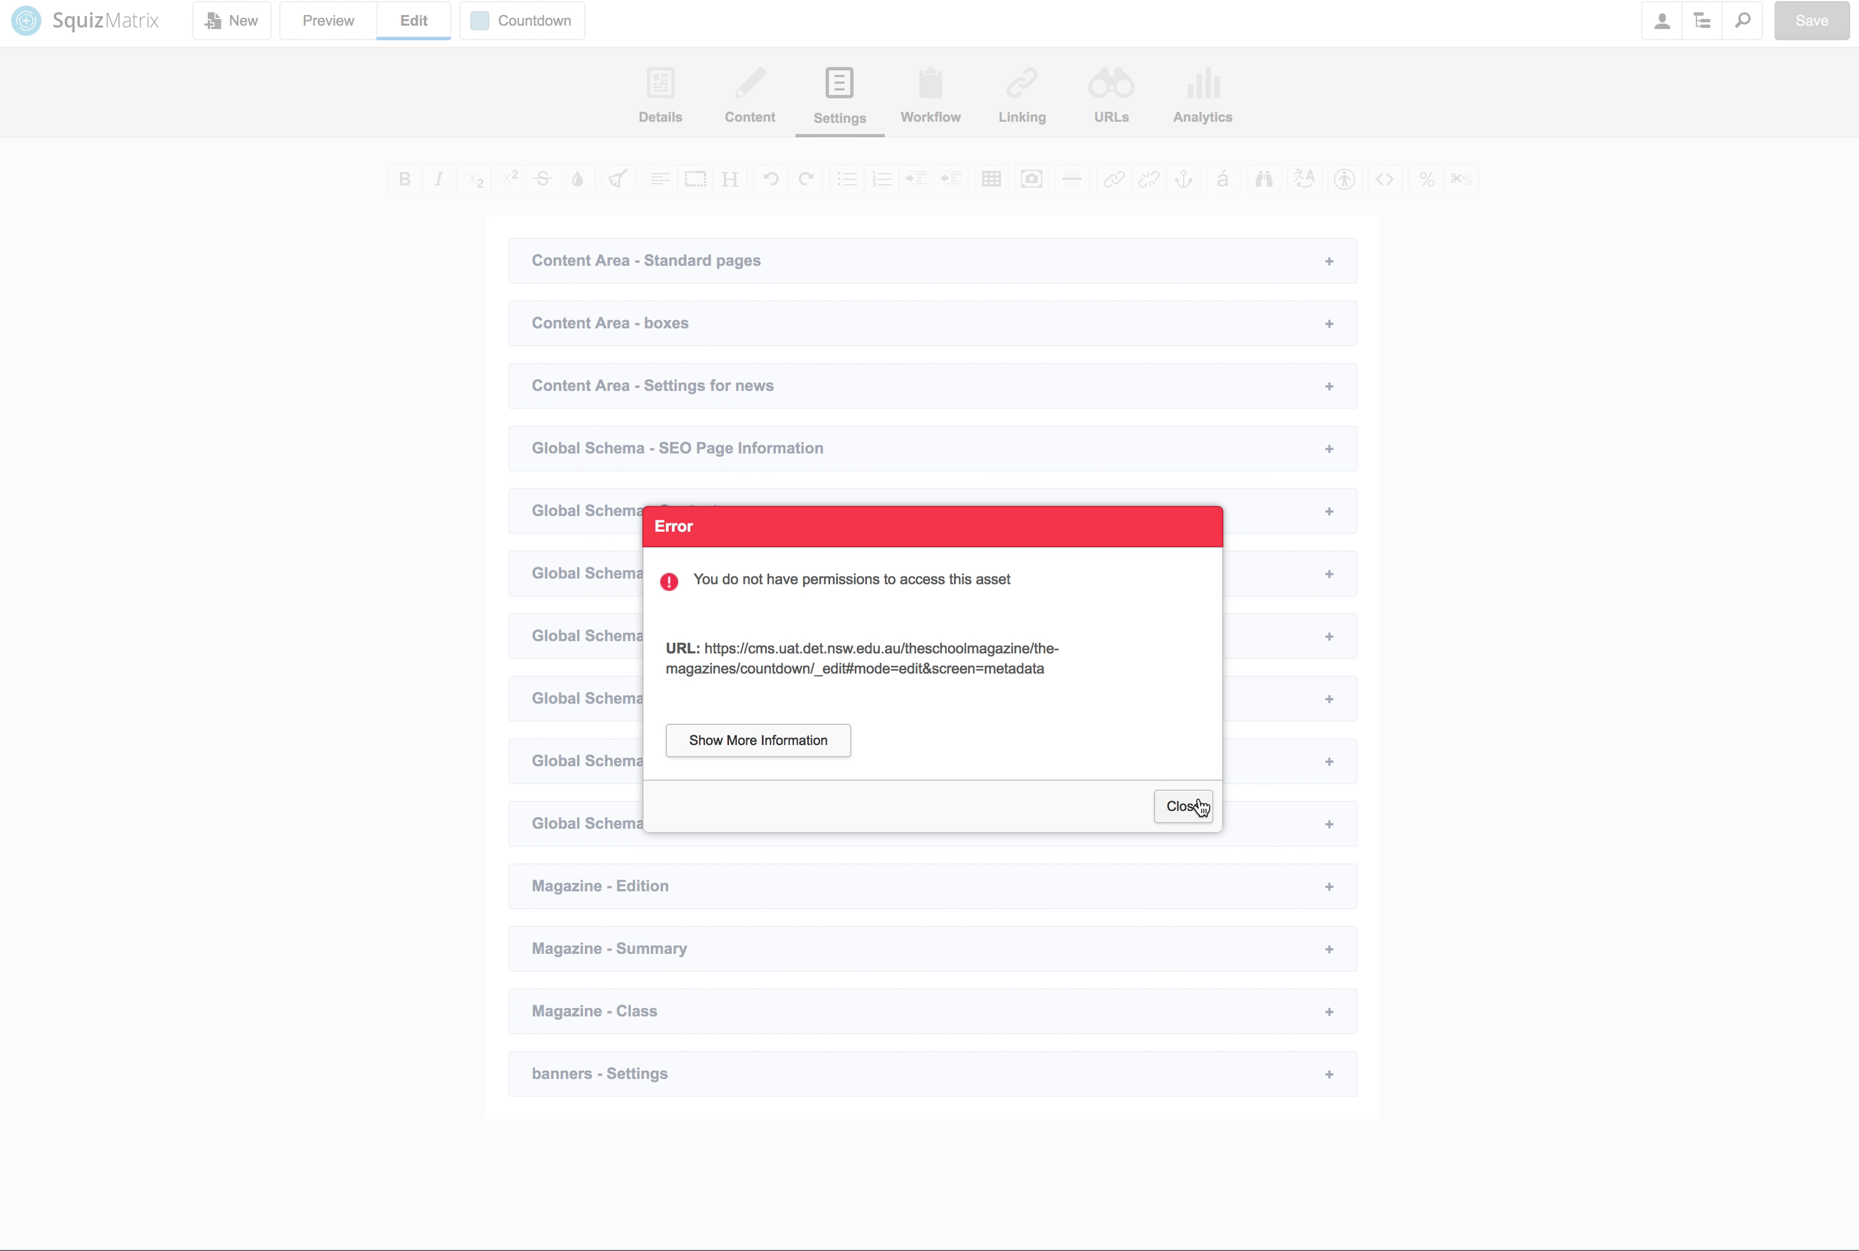
pyautogui.click(1200, 808)
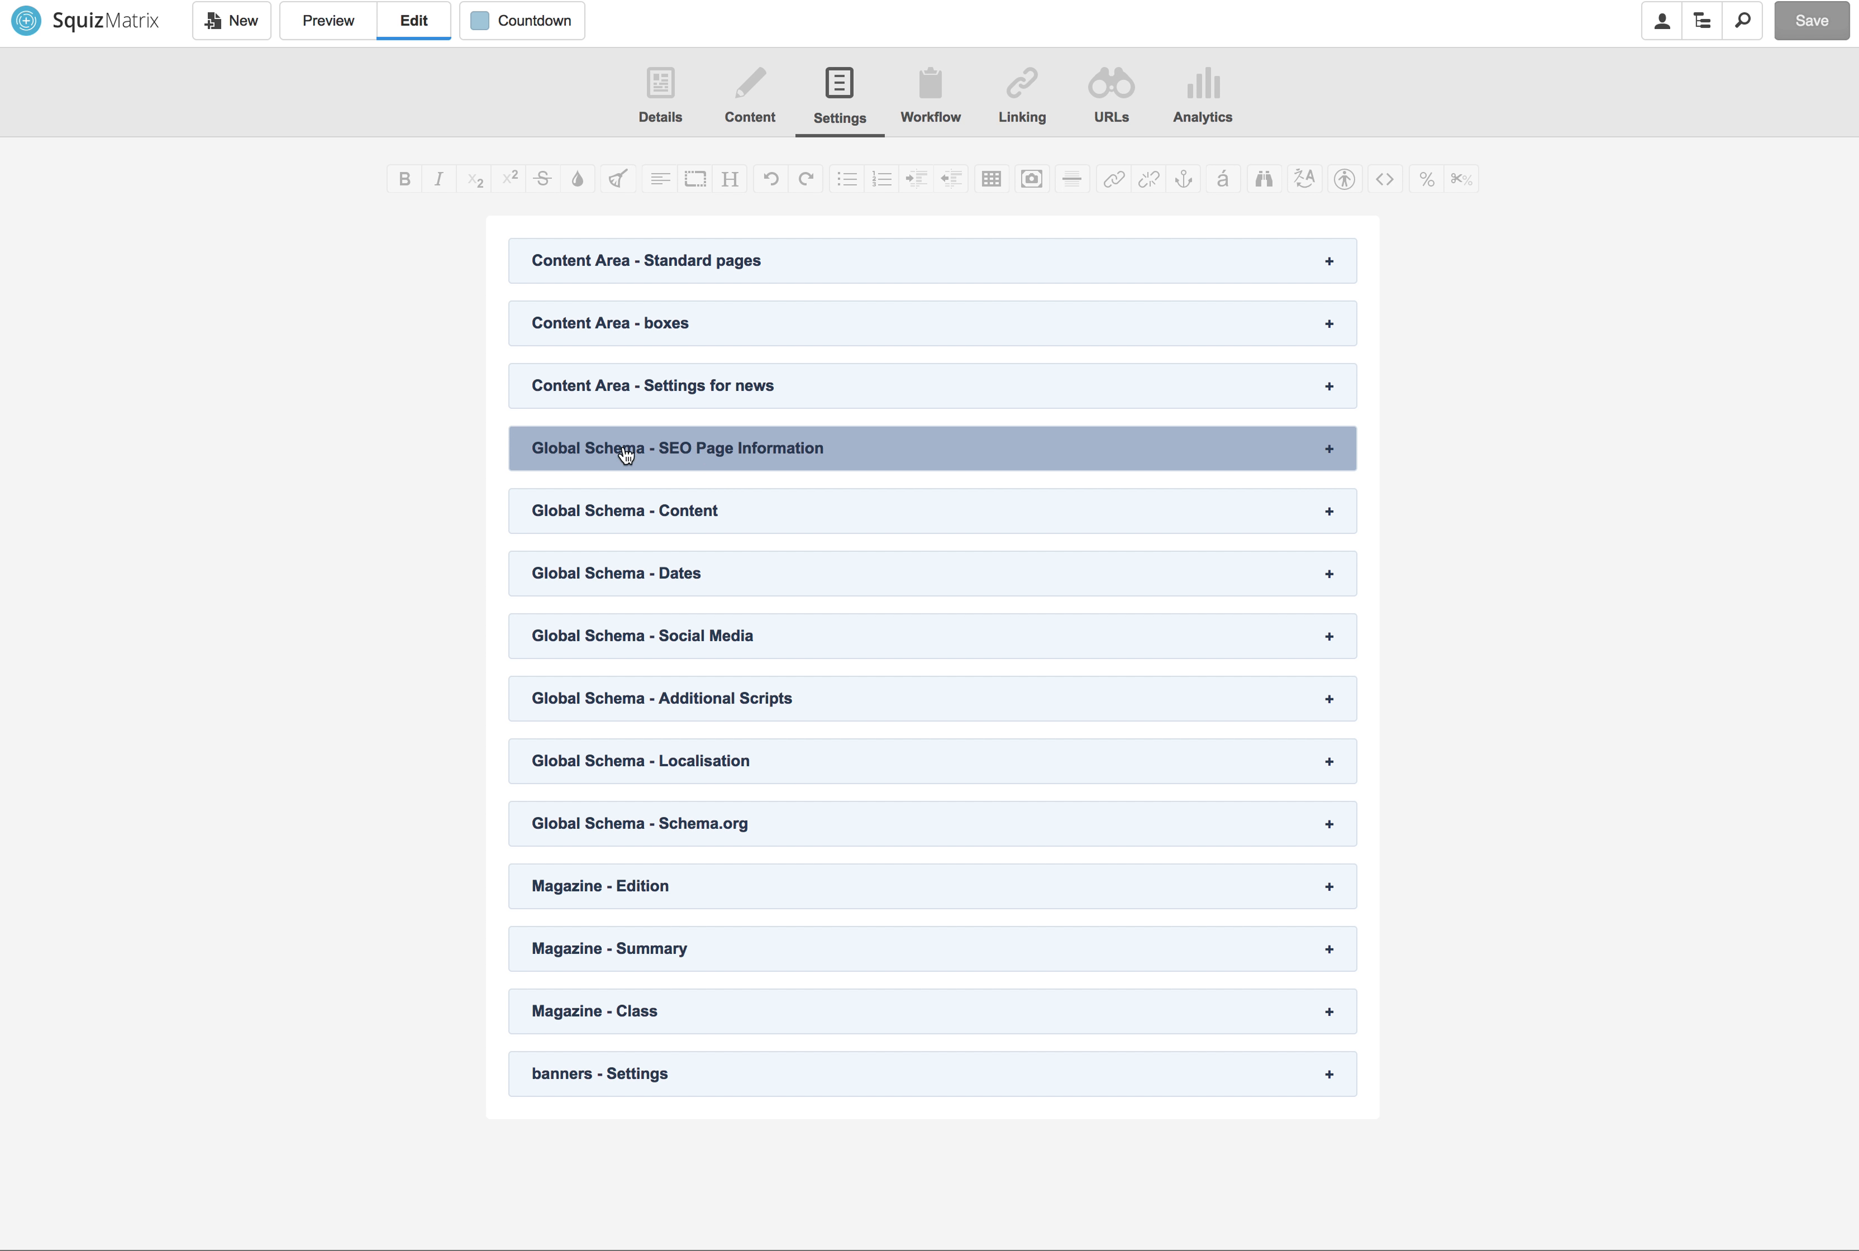
# Step: Expand Global Schema - SEO Page Information and turn off the default for Description so its text can be edited
pyautogui.click(654, 447)
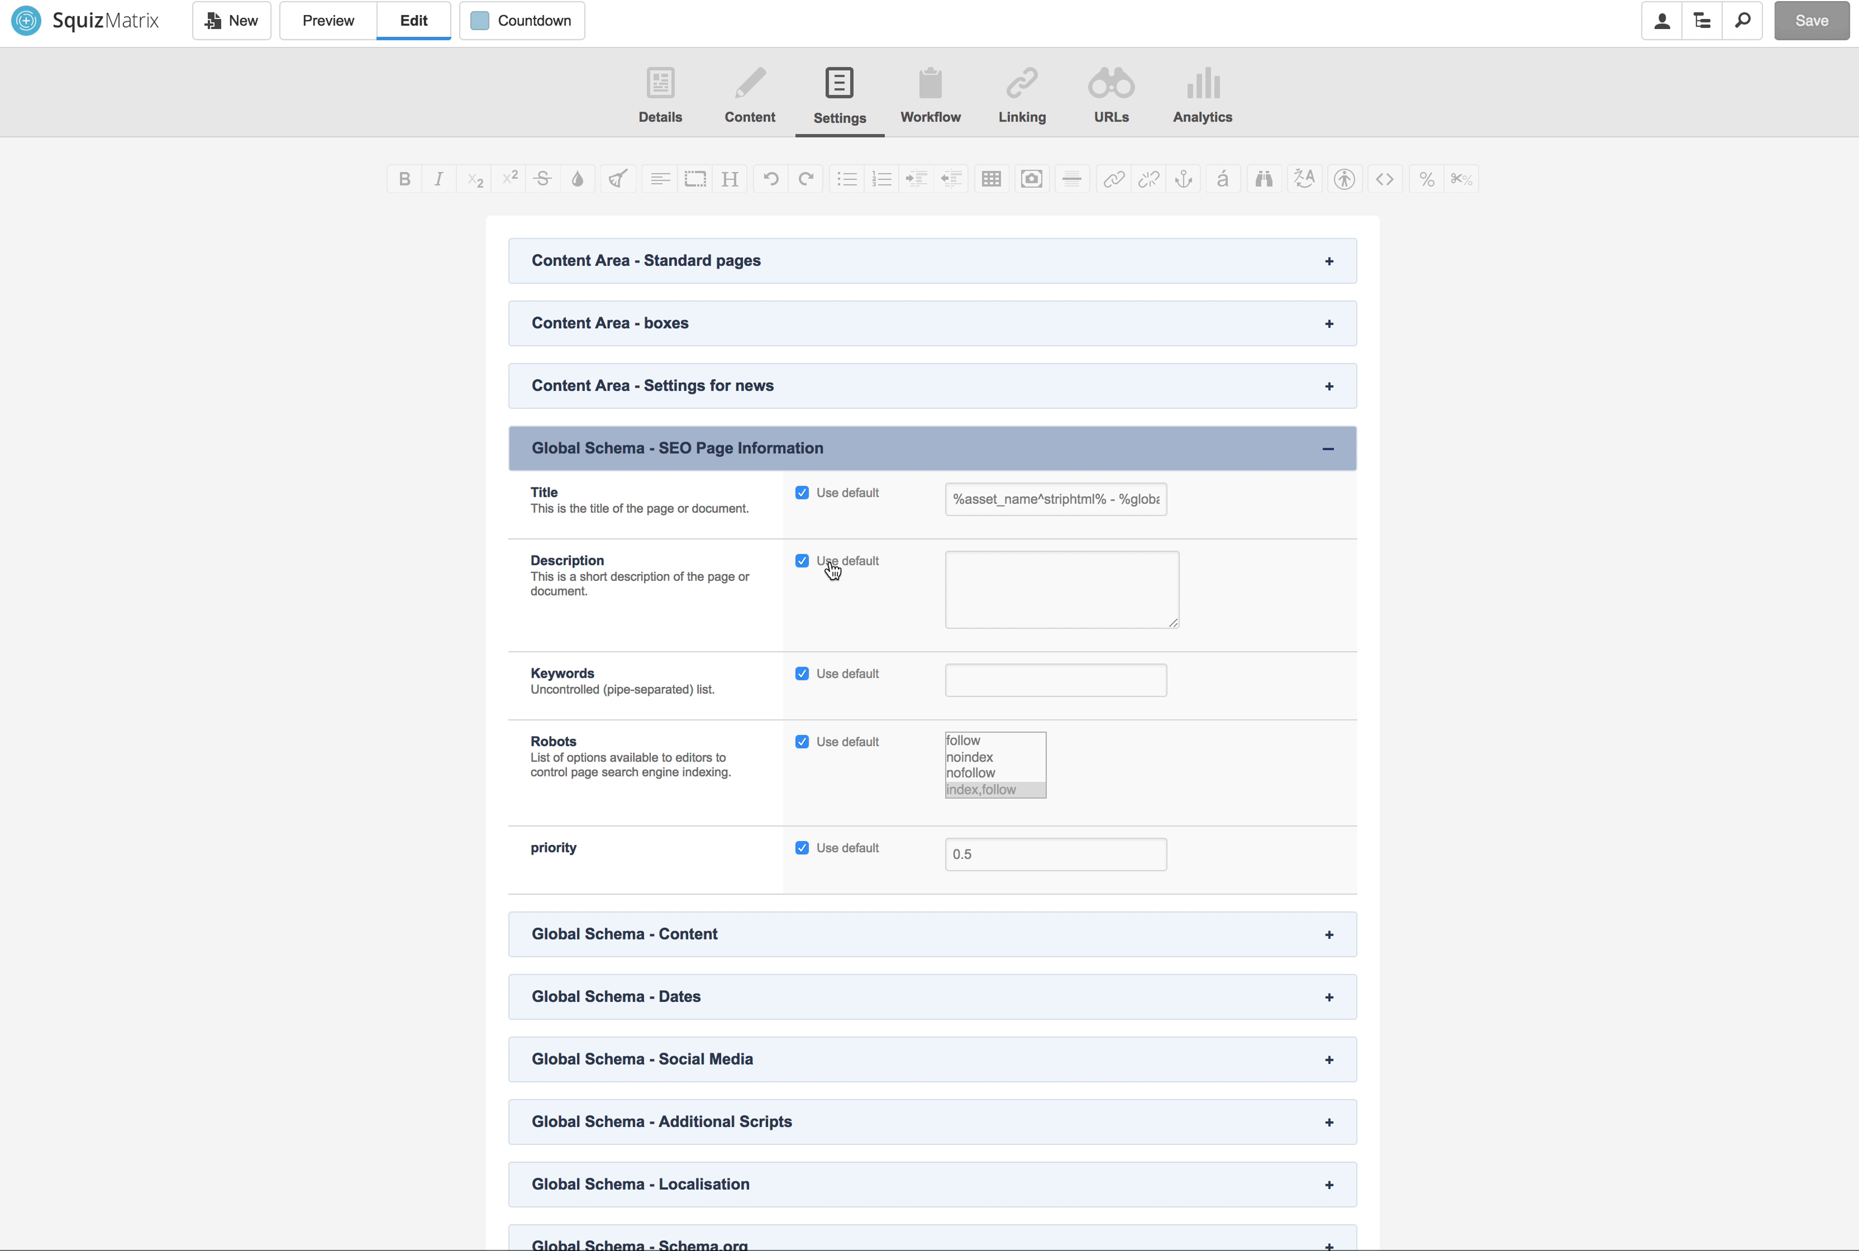
pyautogui.click(830, 563)
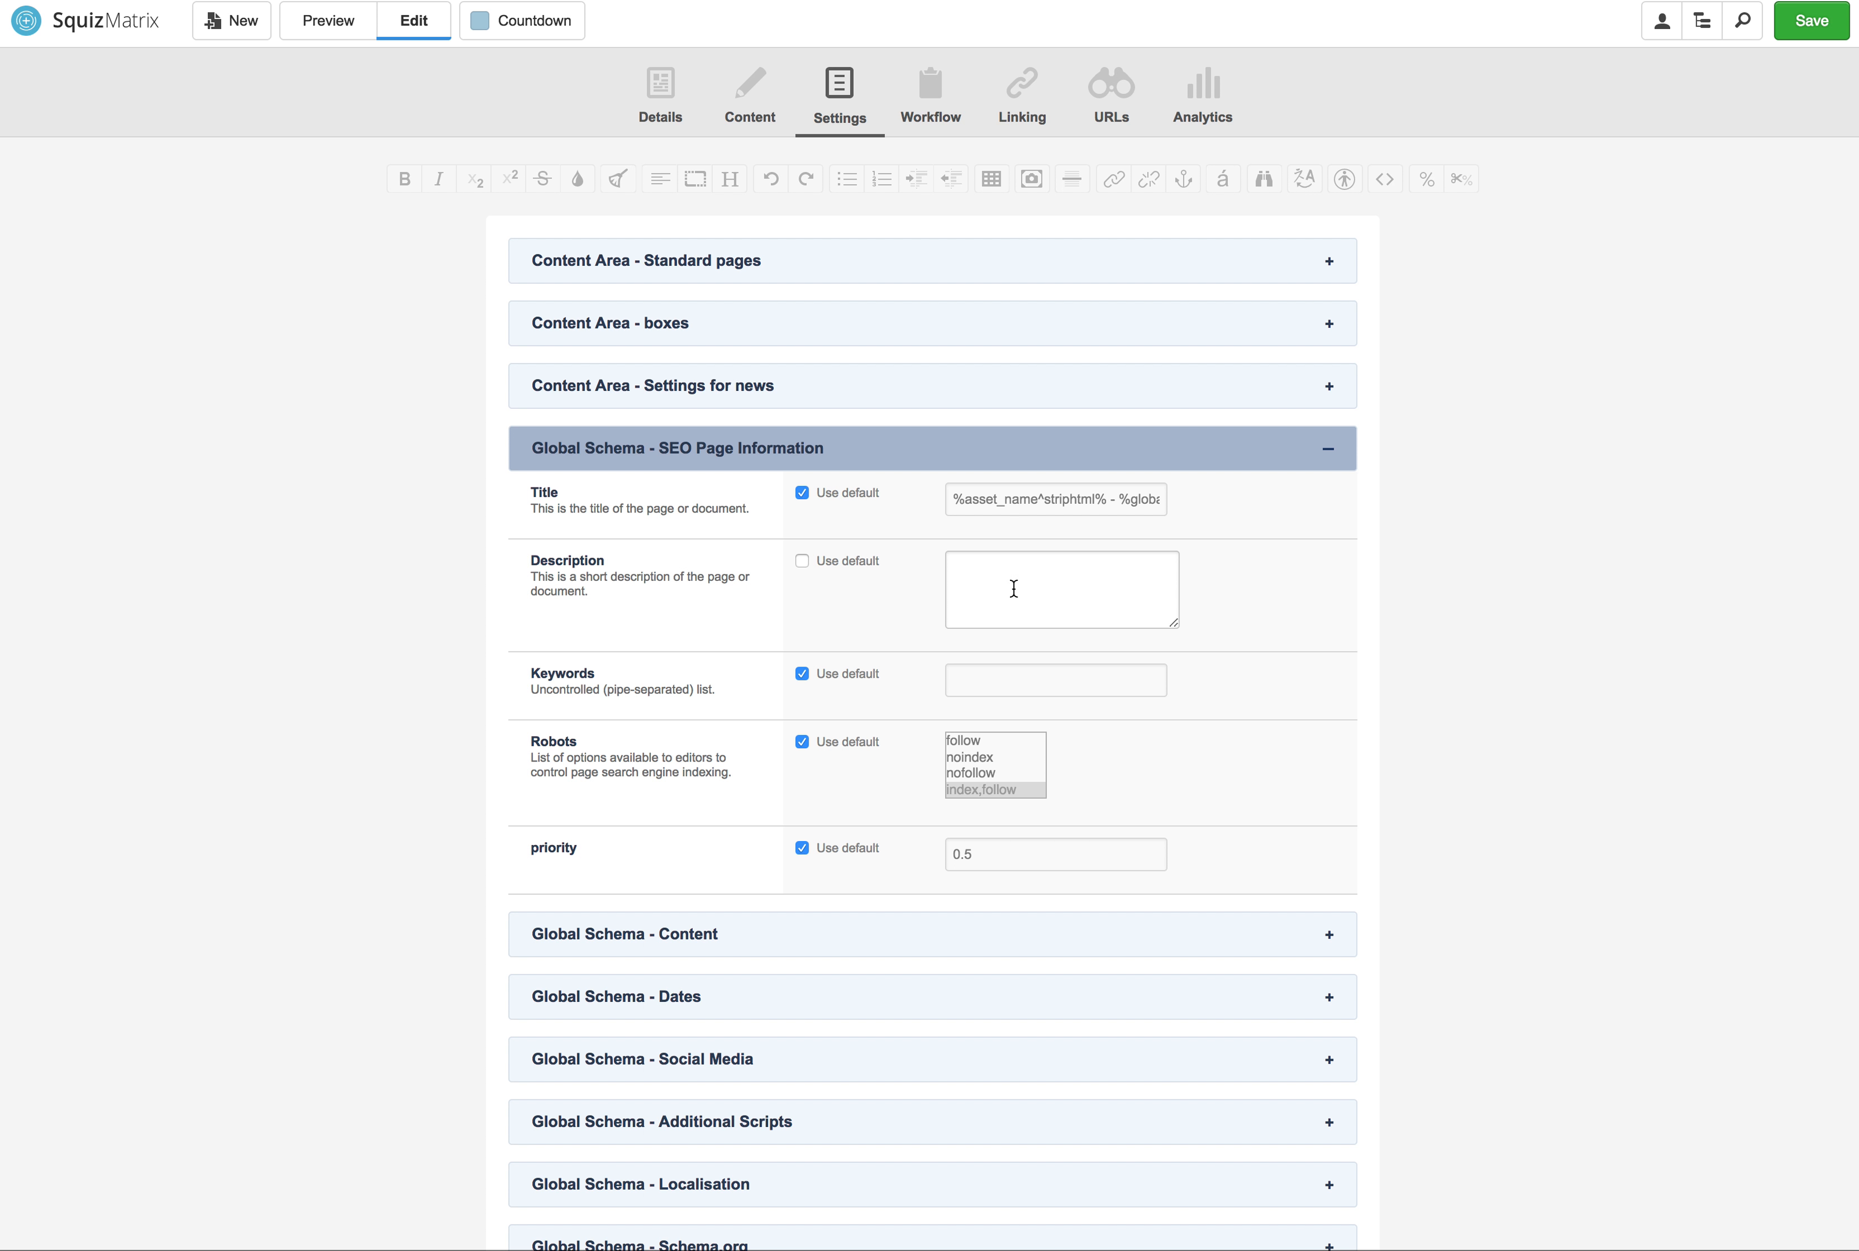
pyautogui.click(1014, 586)
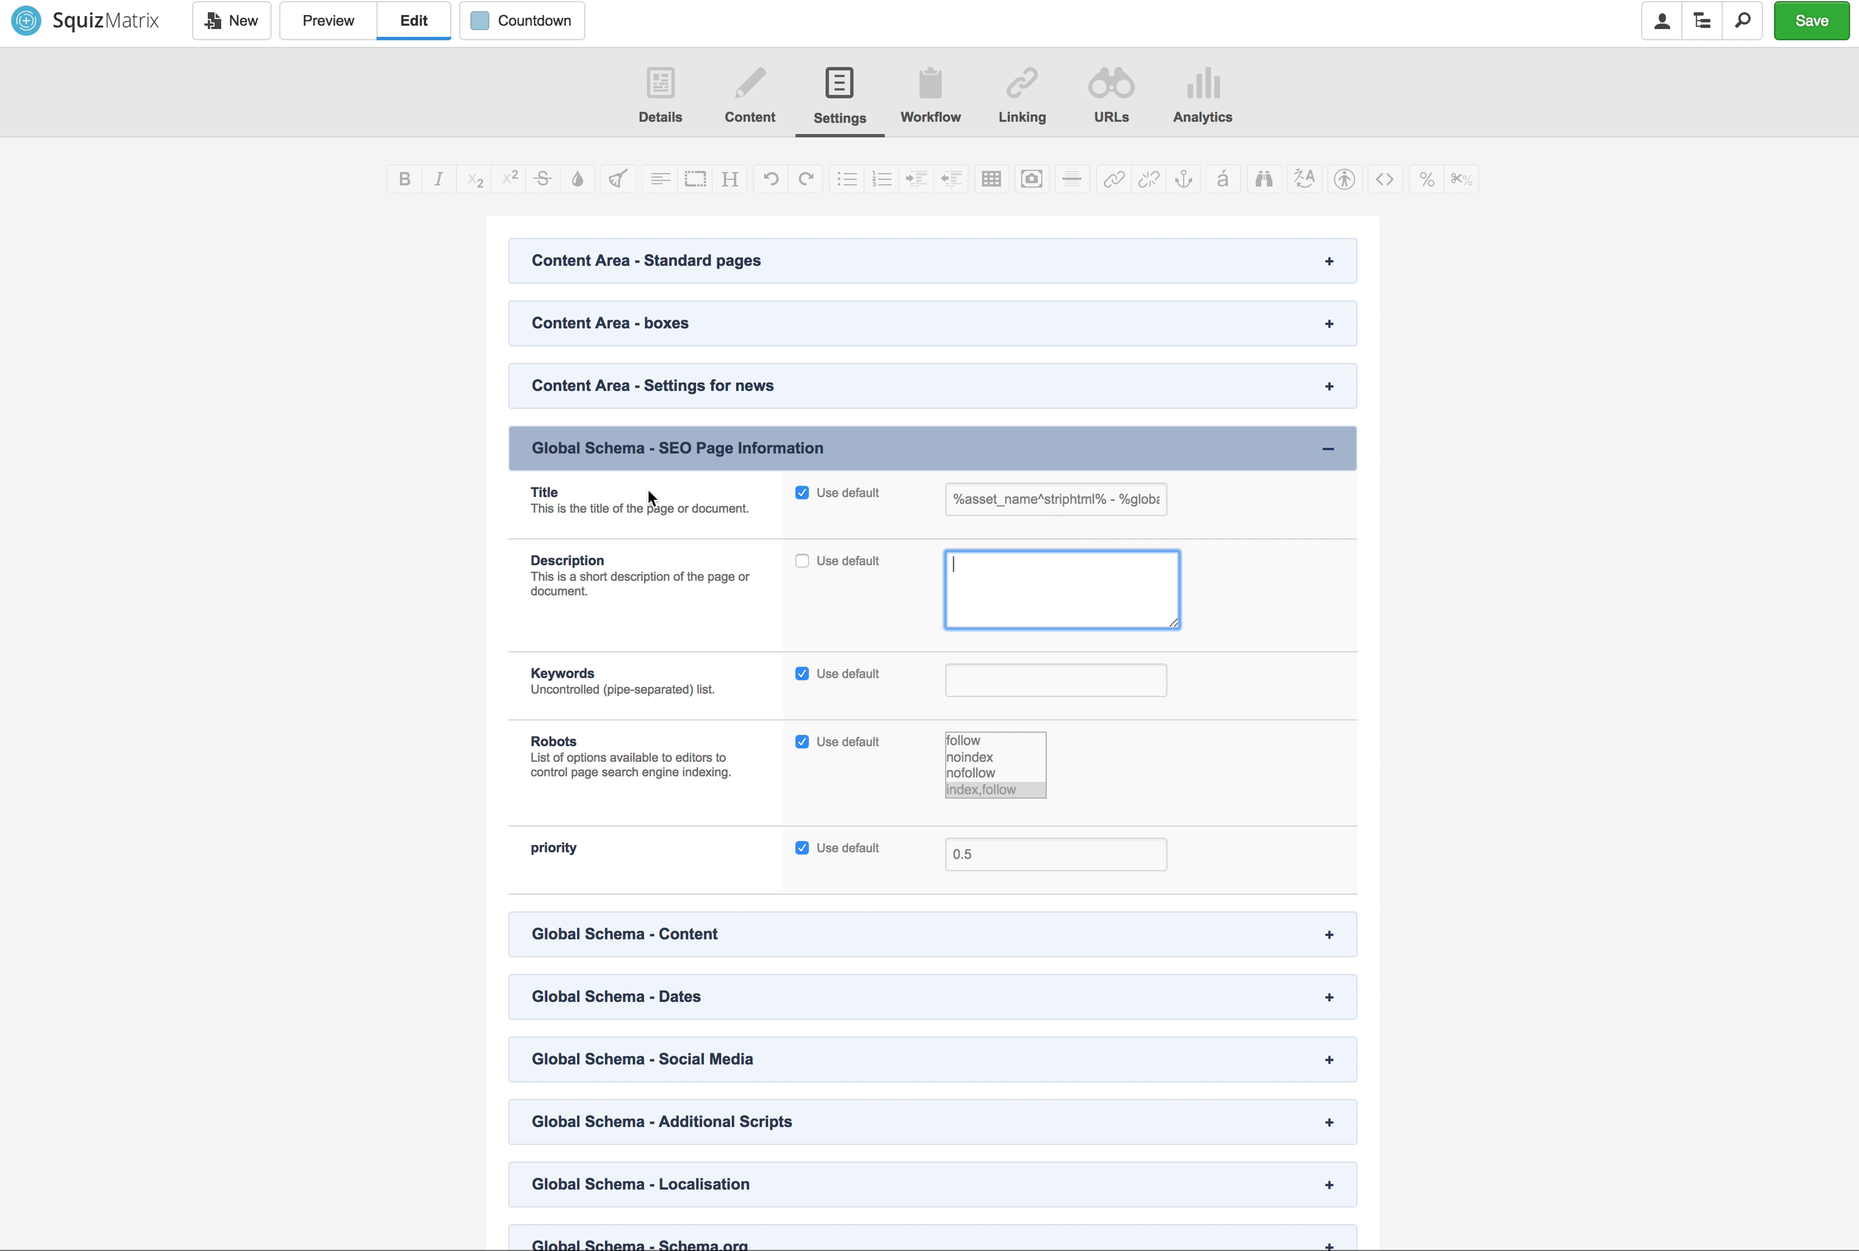
# Step: Turn off the default for the SEO Title and clear its text, and make the Keywords field editable by disabling its default
pyautogui.click(825, 494)
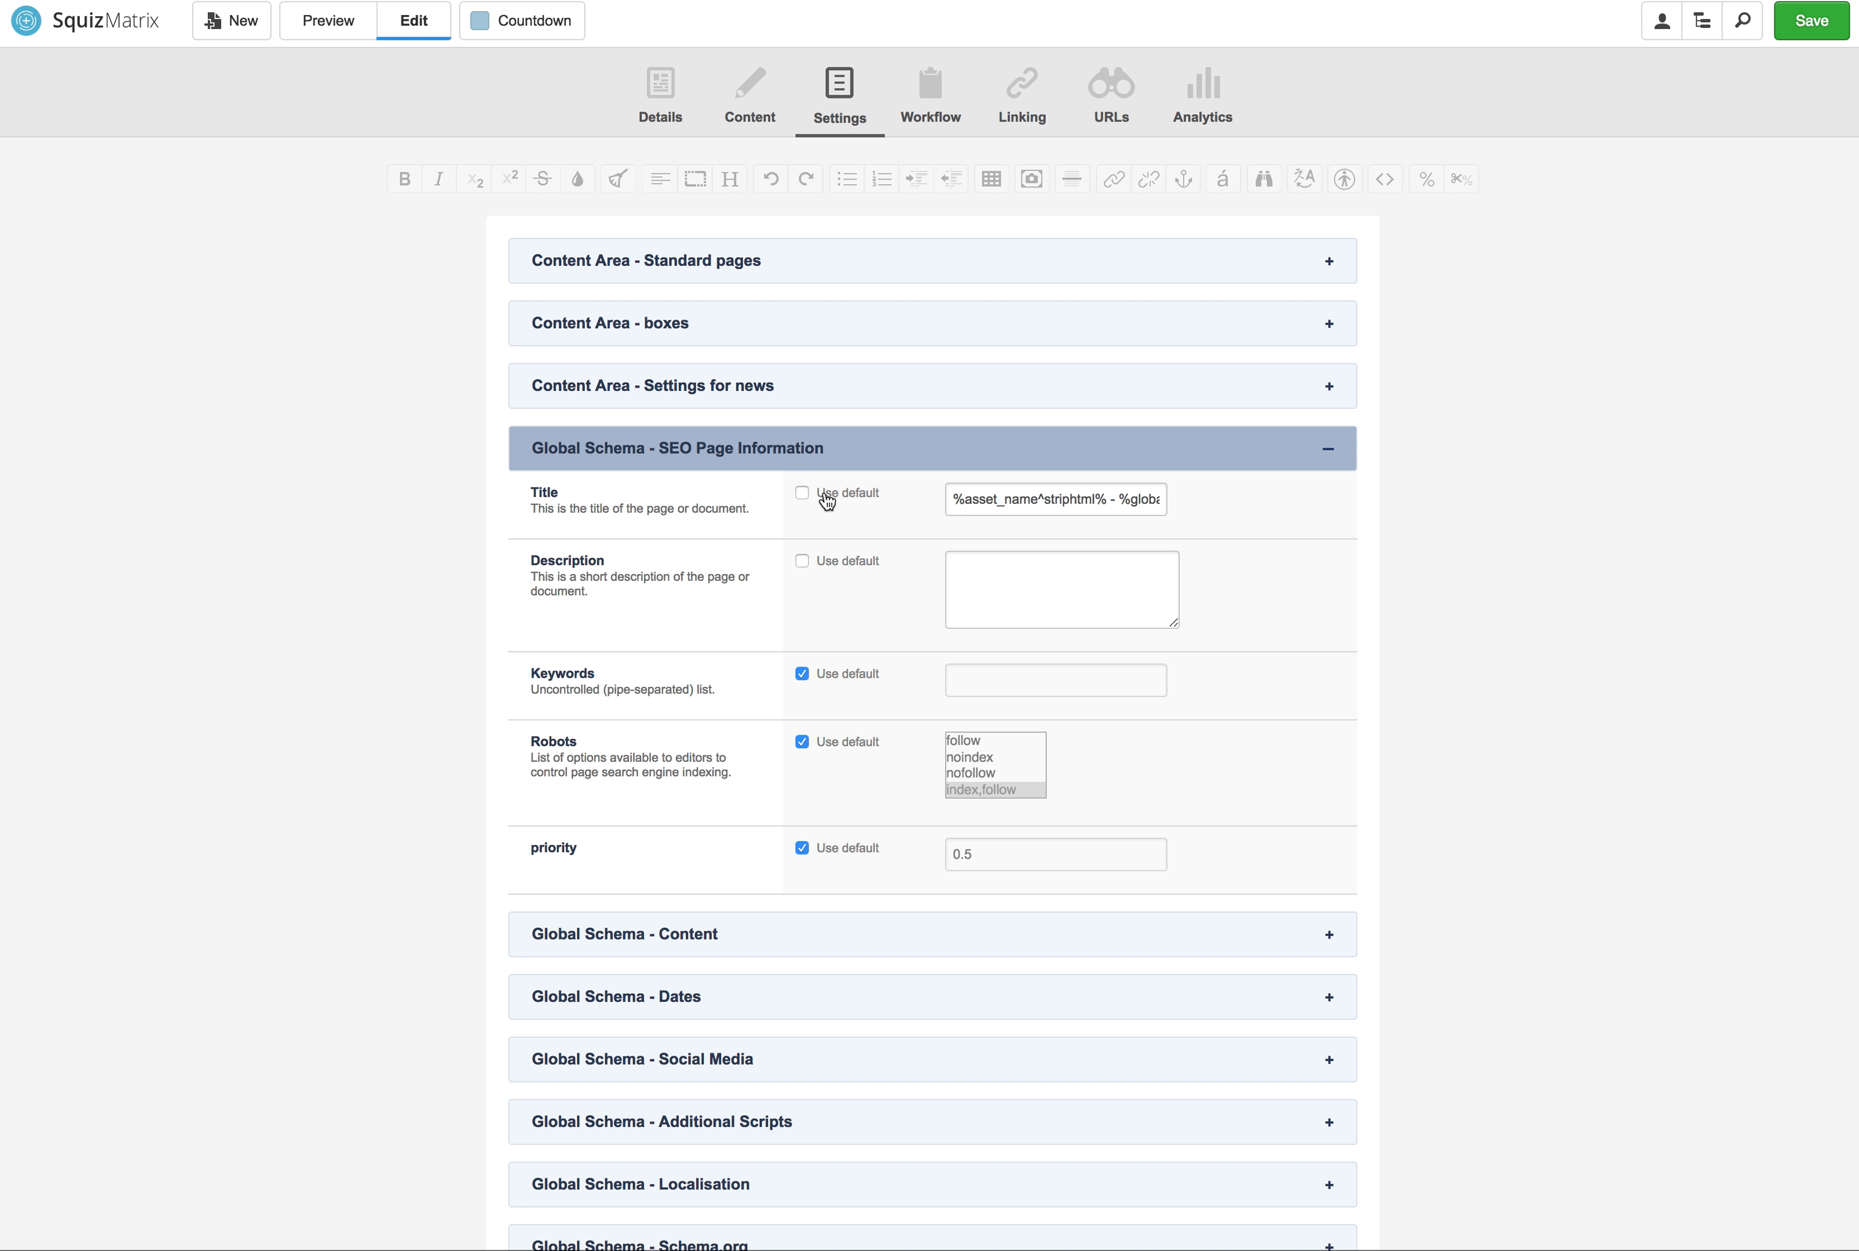
pyautogui.click(978, 498)
pyautogui.press('super+a')
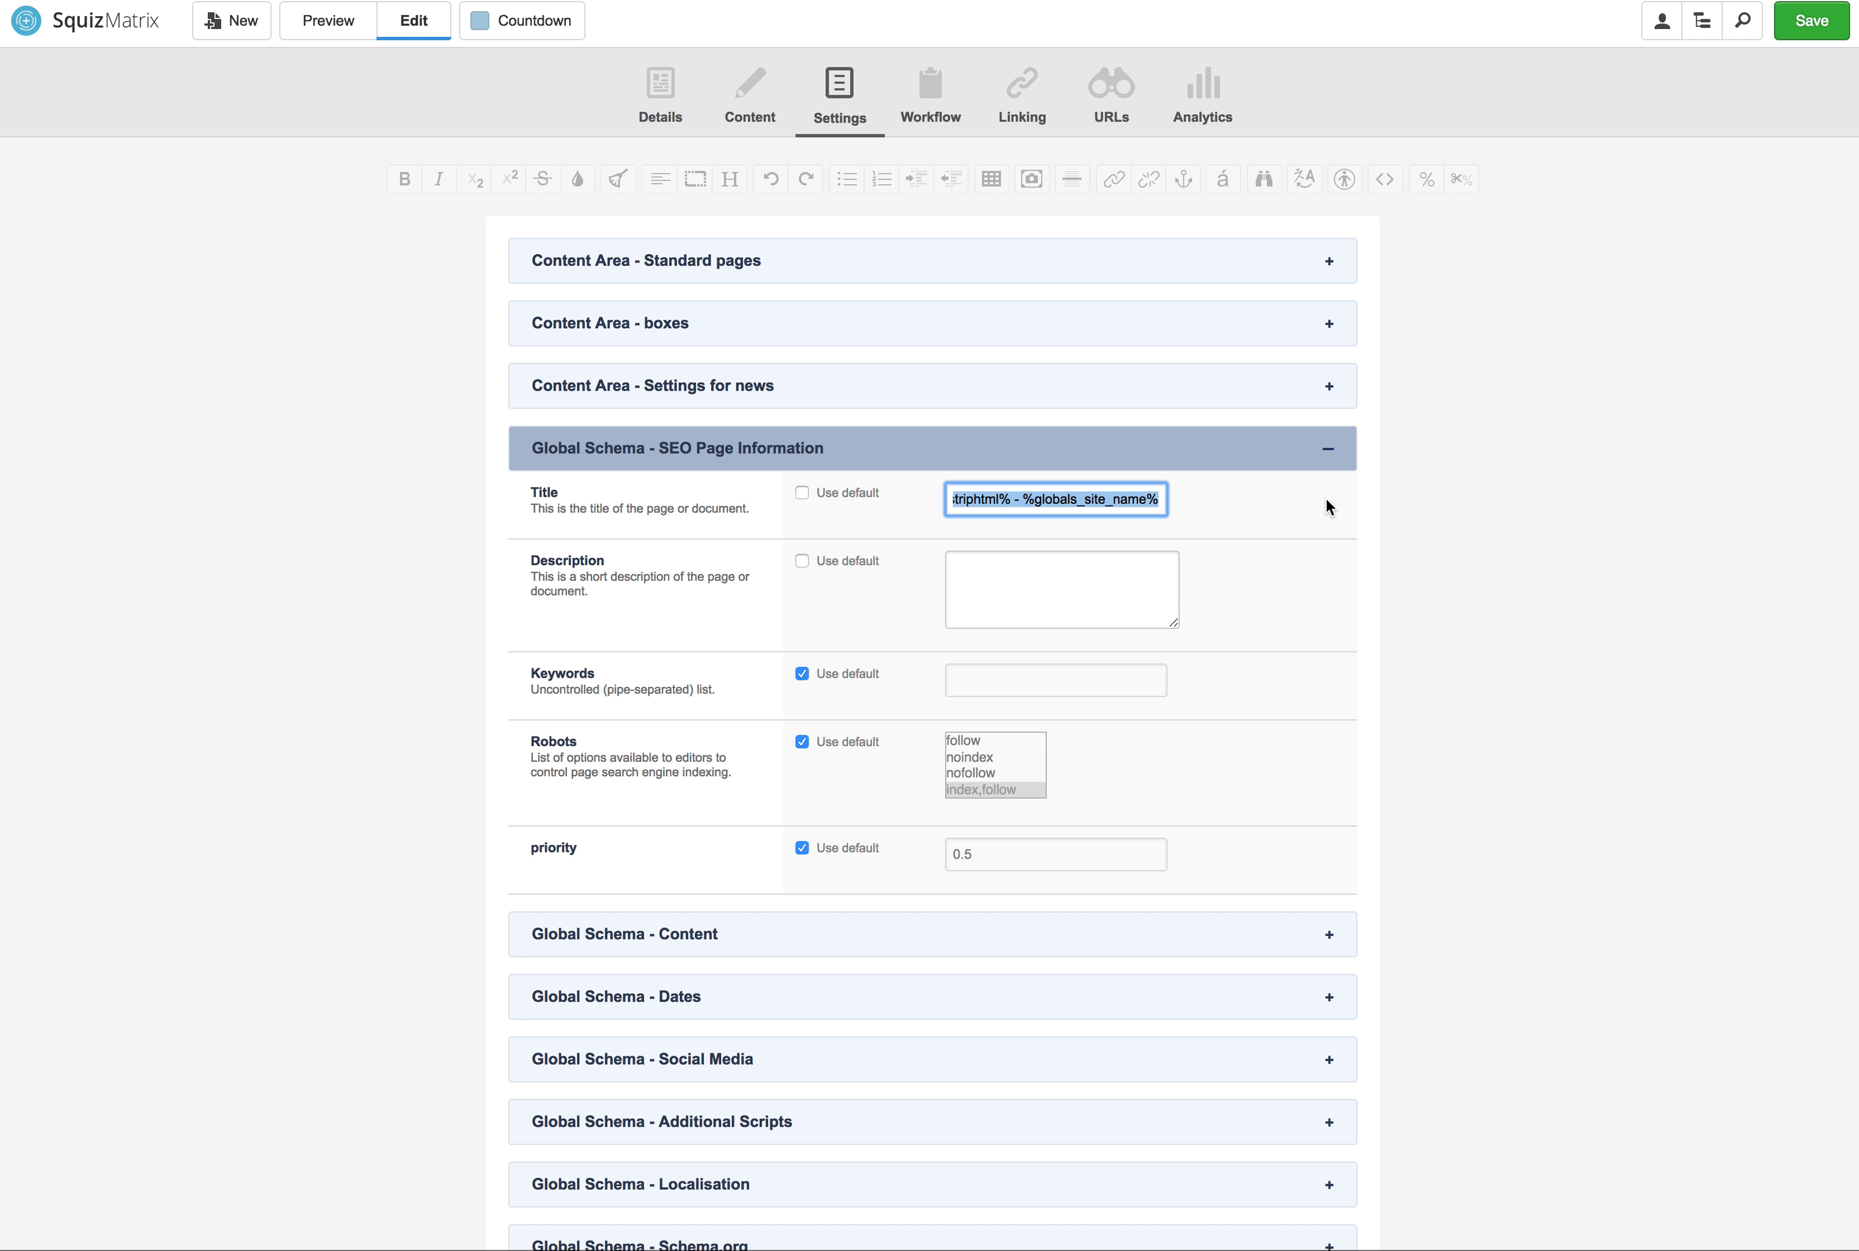
pyautogui.press('BackSpace')
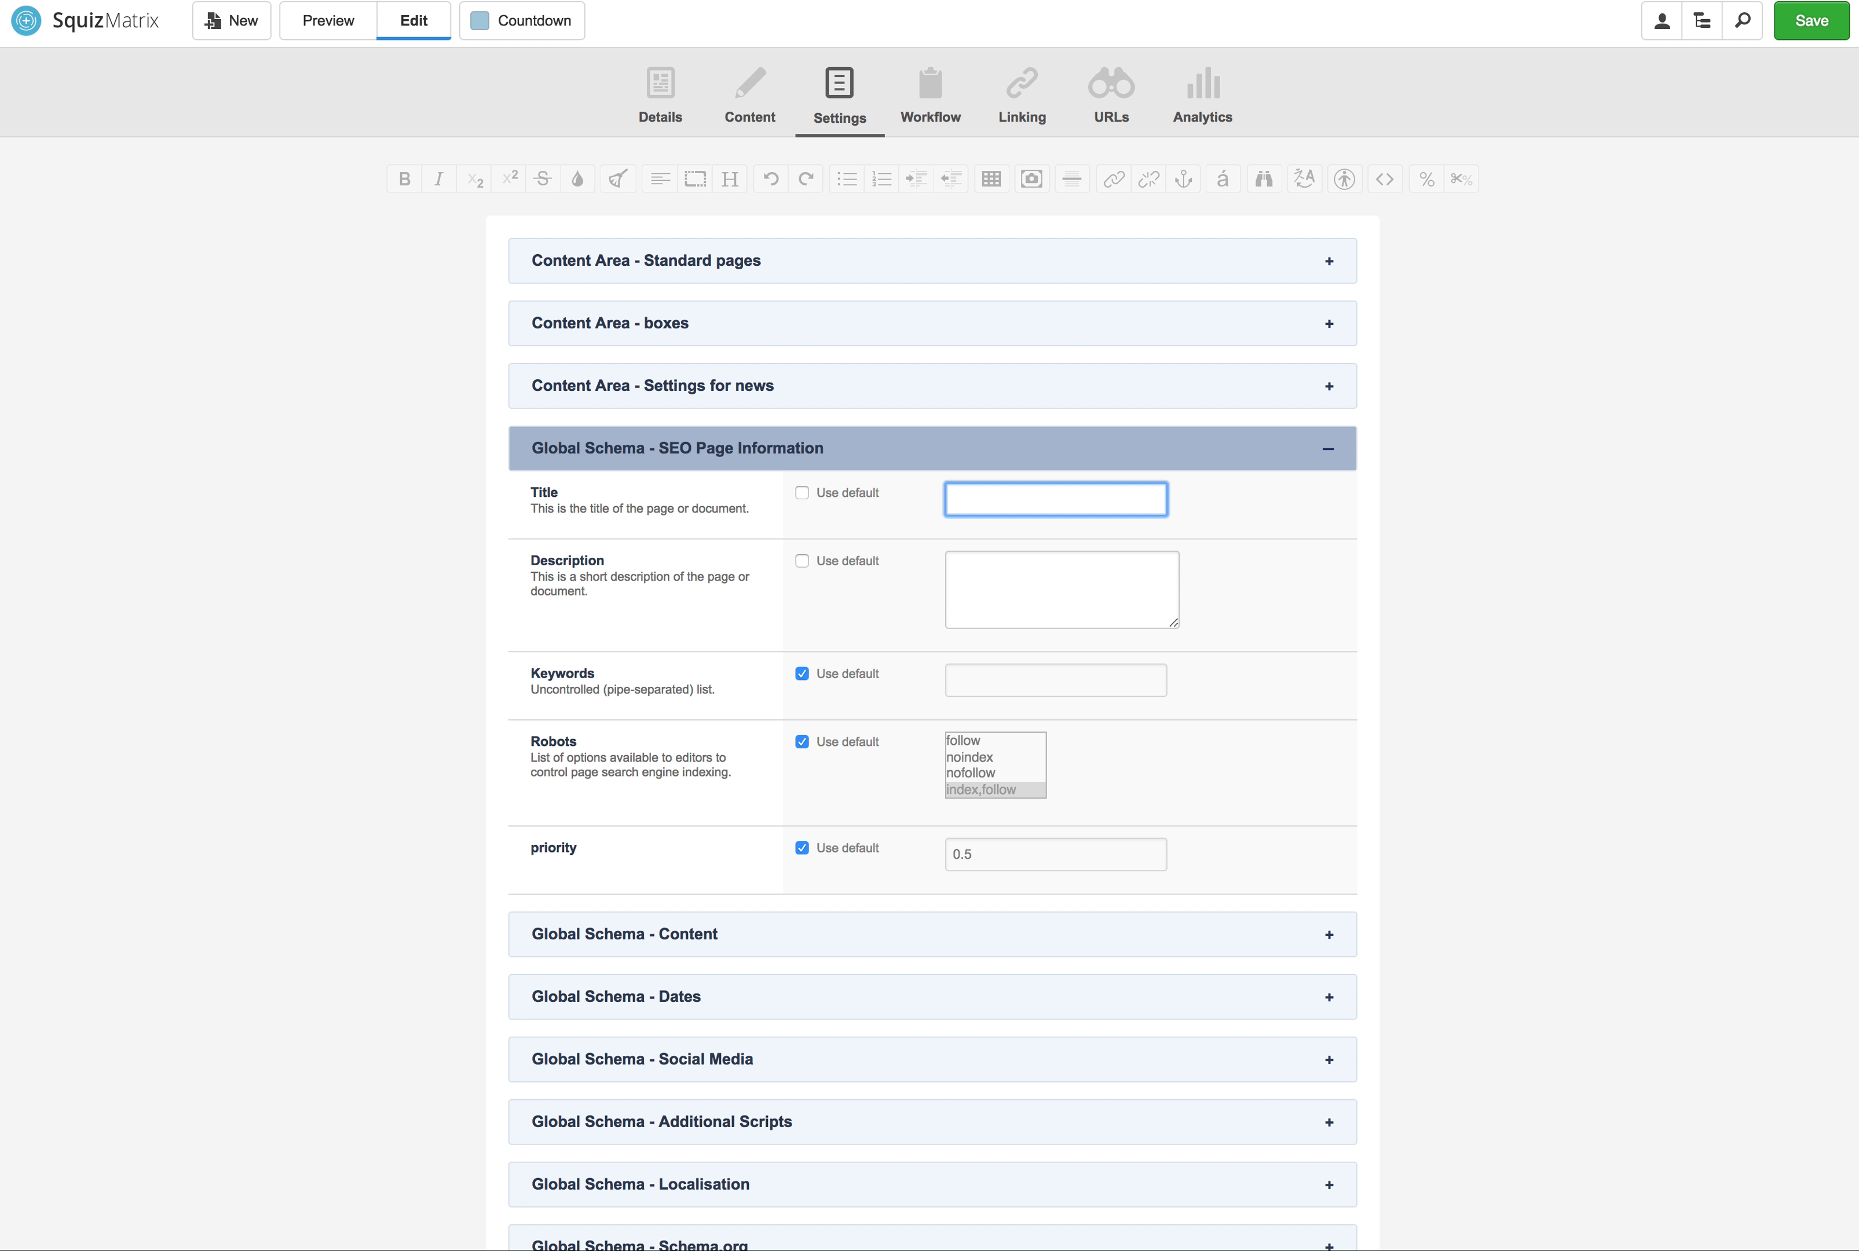
pyautogui.click(802, 674)
pyautogui.click(960, 676)
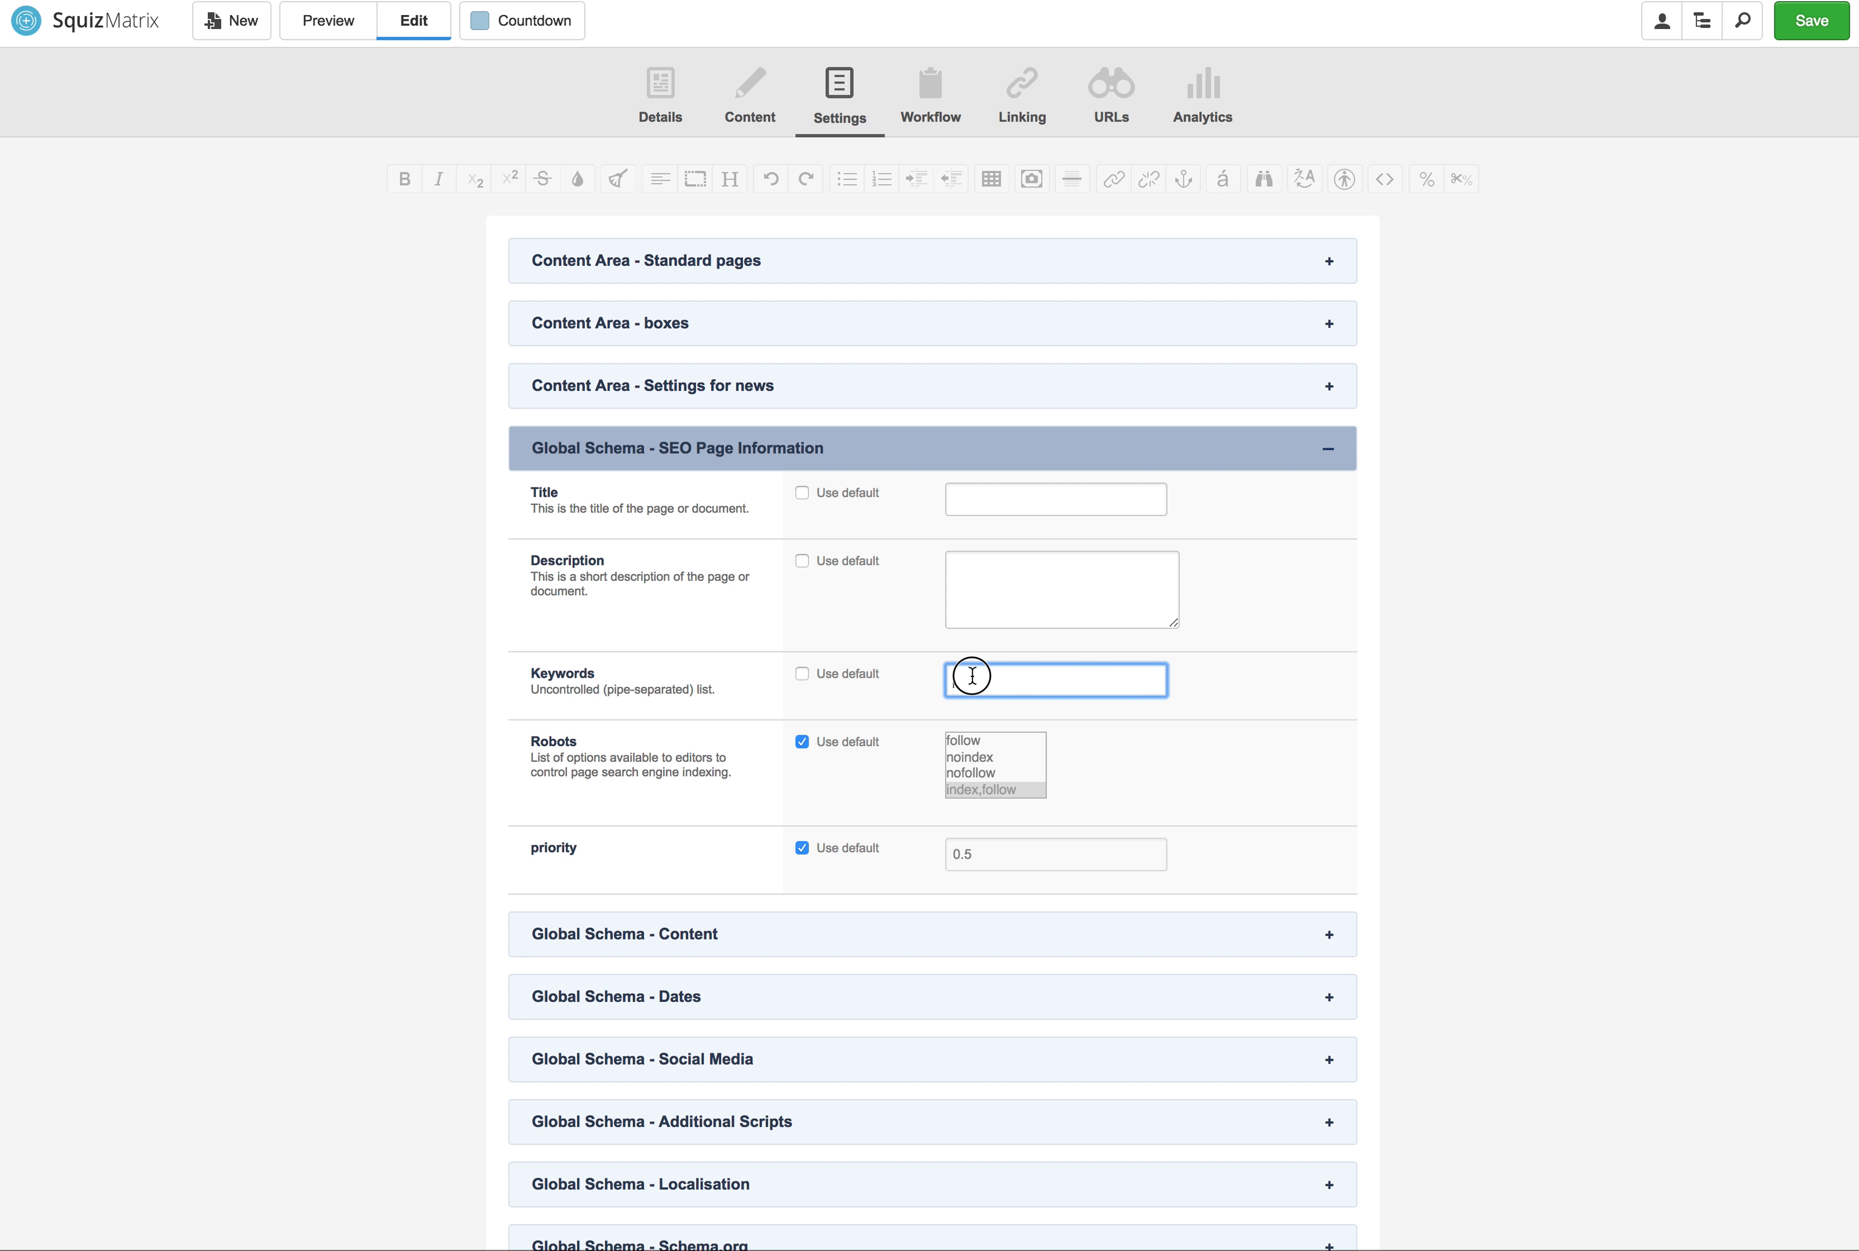